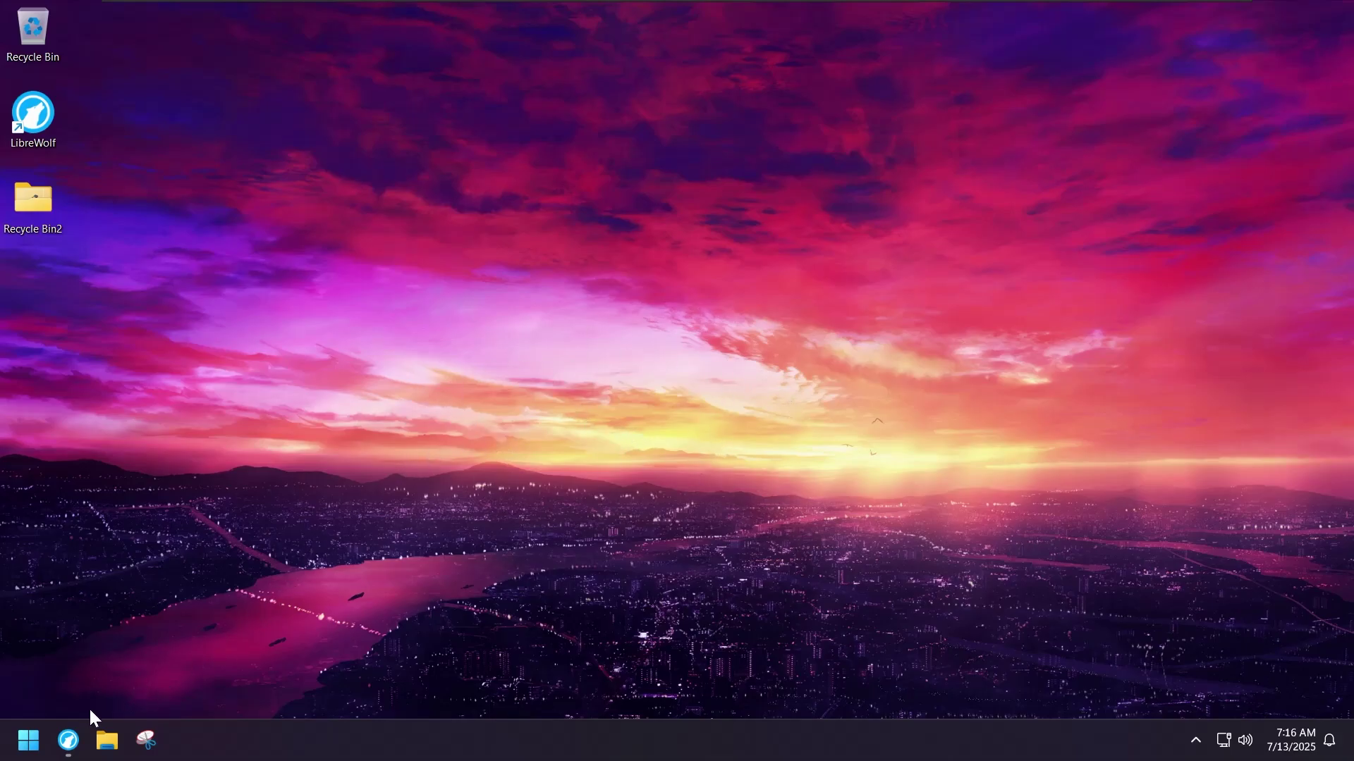
# Go from ventoy.net's Downloads page to the Ventoy 1.1.05 release files
pyautogui.click(73, 722)
pyautogui.scroll(-5, 423, 458)
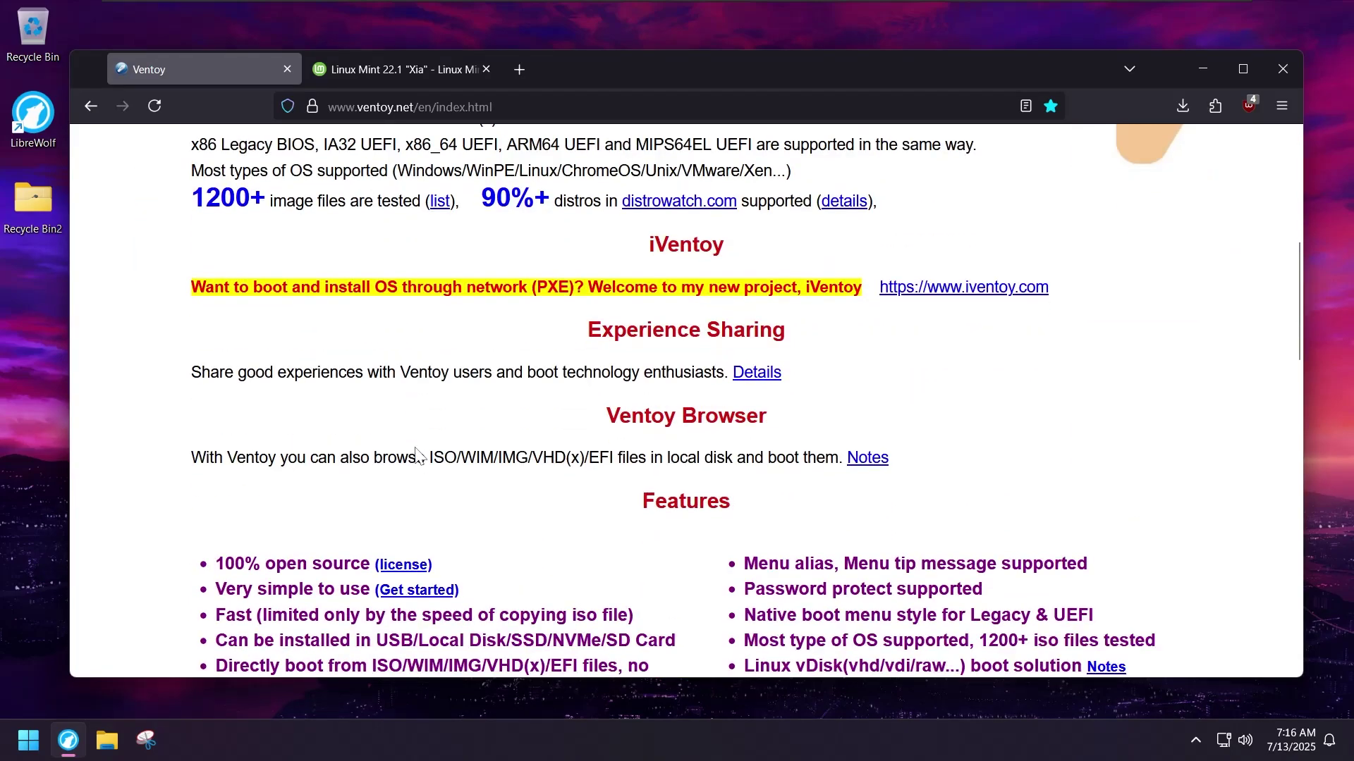
pyautogui.scroll(4, 425, 458)
pyautogui.scroll(1, 425, 458)
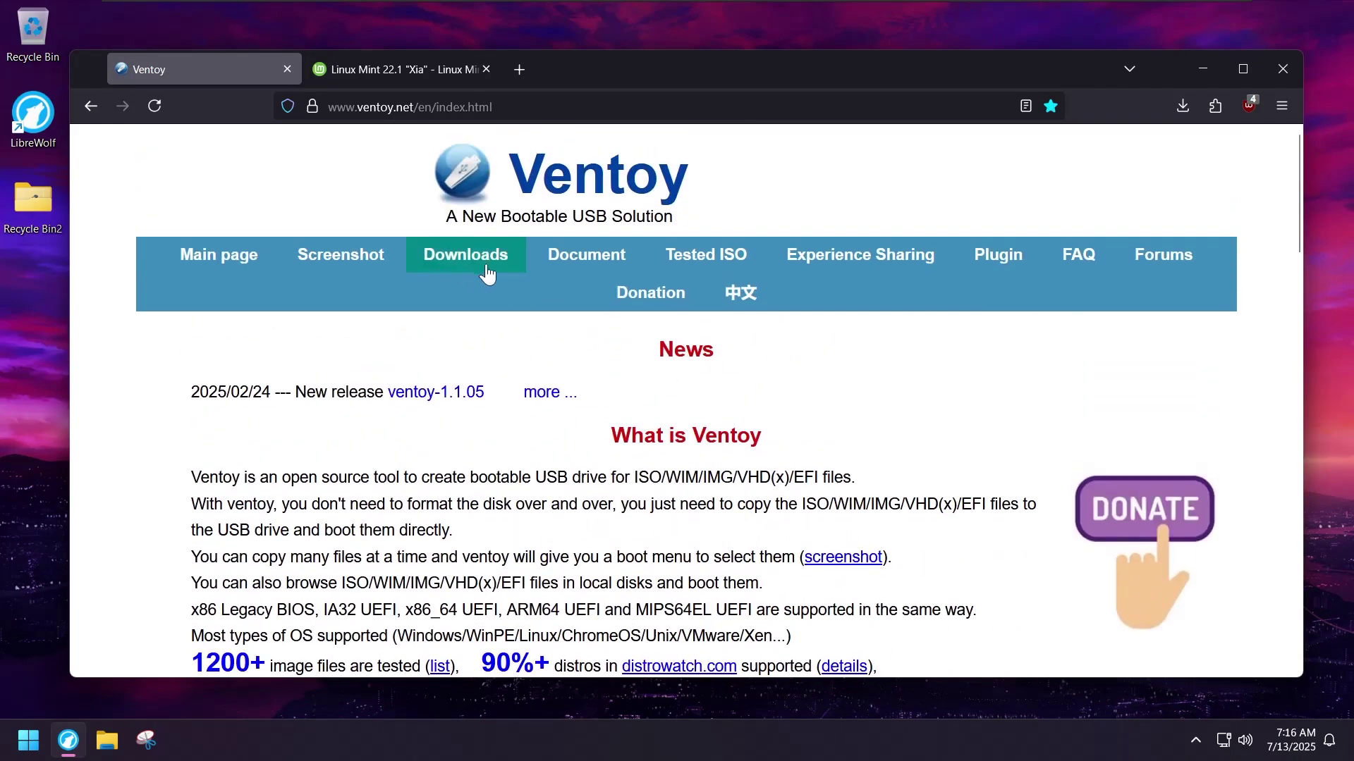
pyautogui.doubleClick(599, 175)
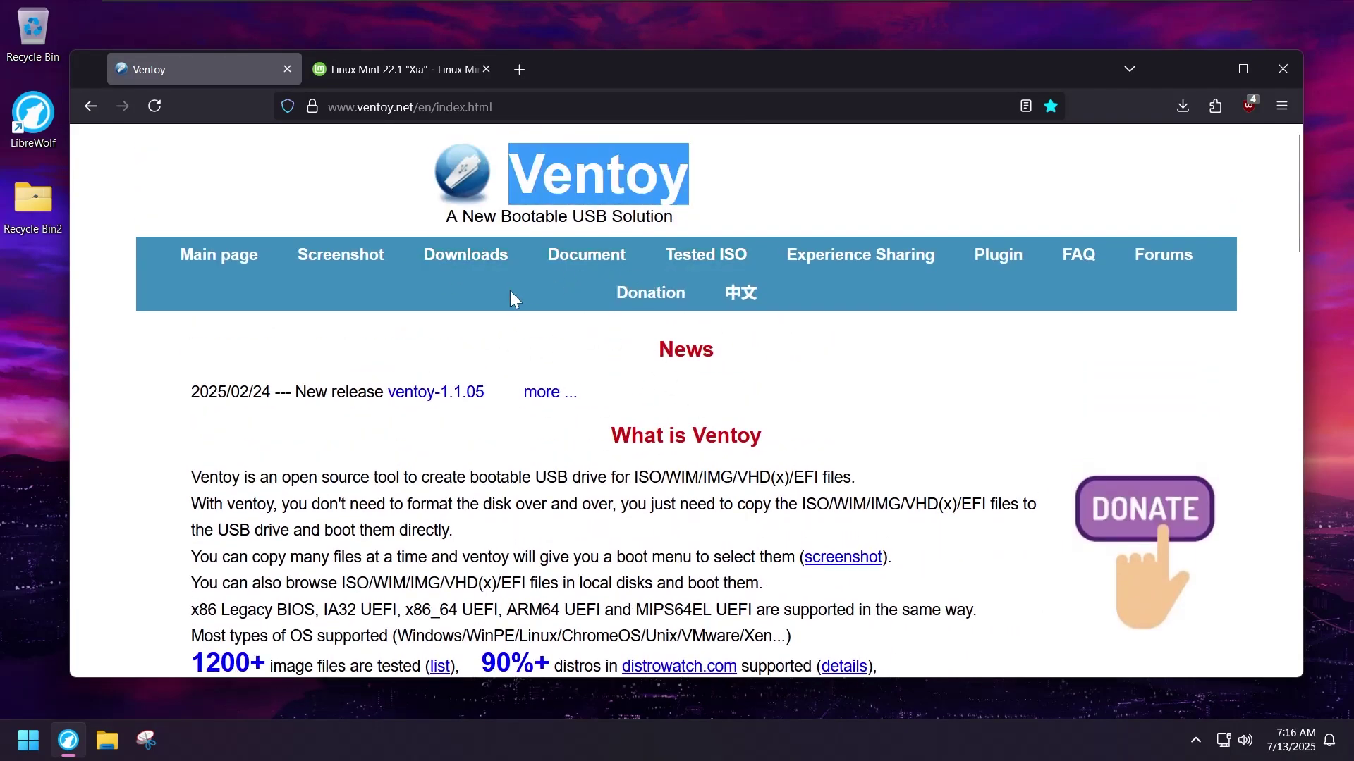
pyautogui.click(457, 275)
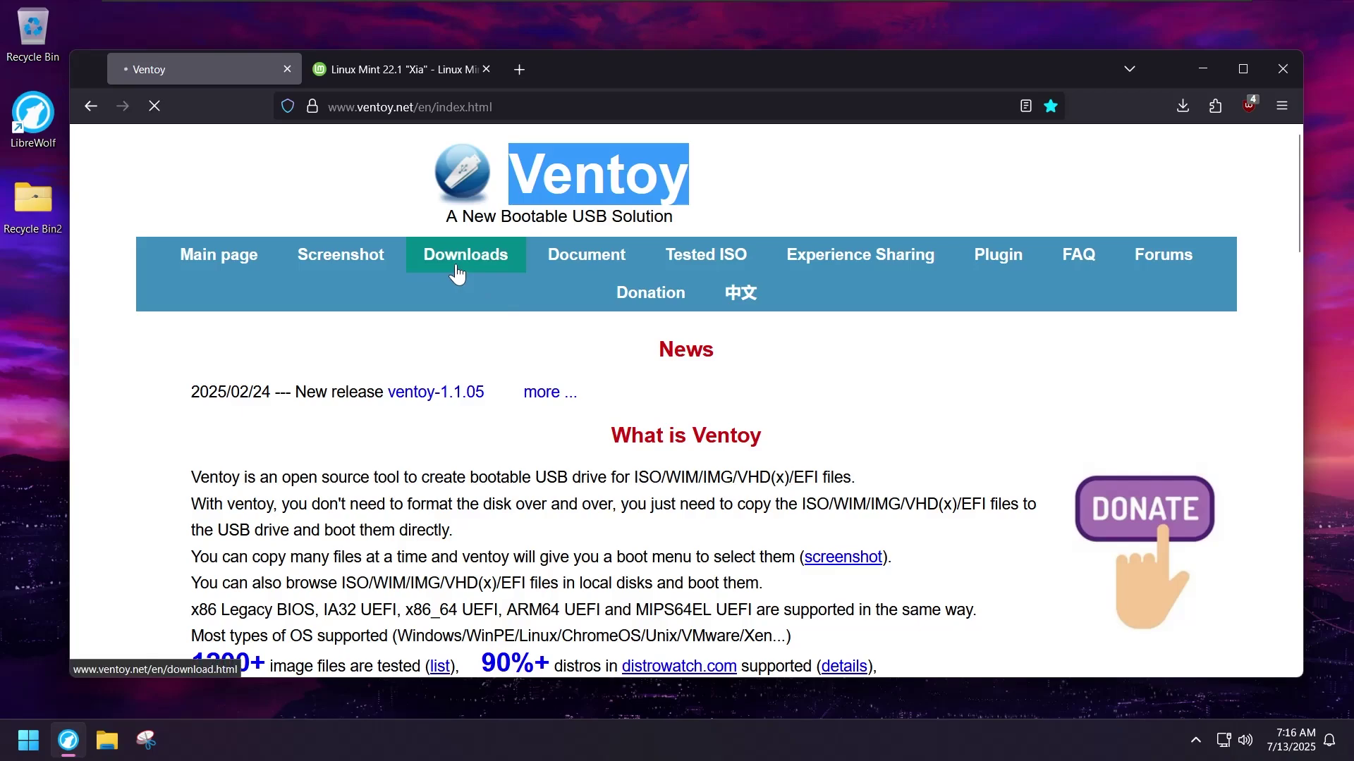
pyautogui.click(299, 435)
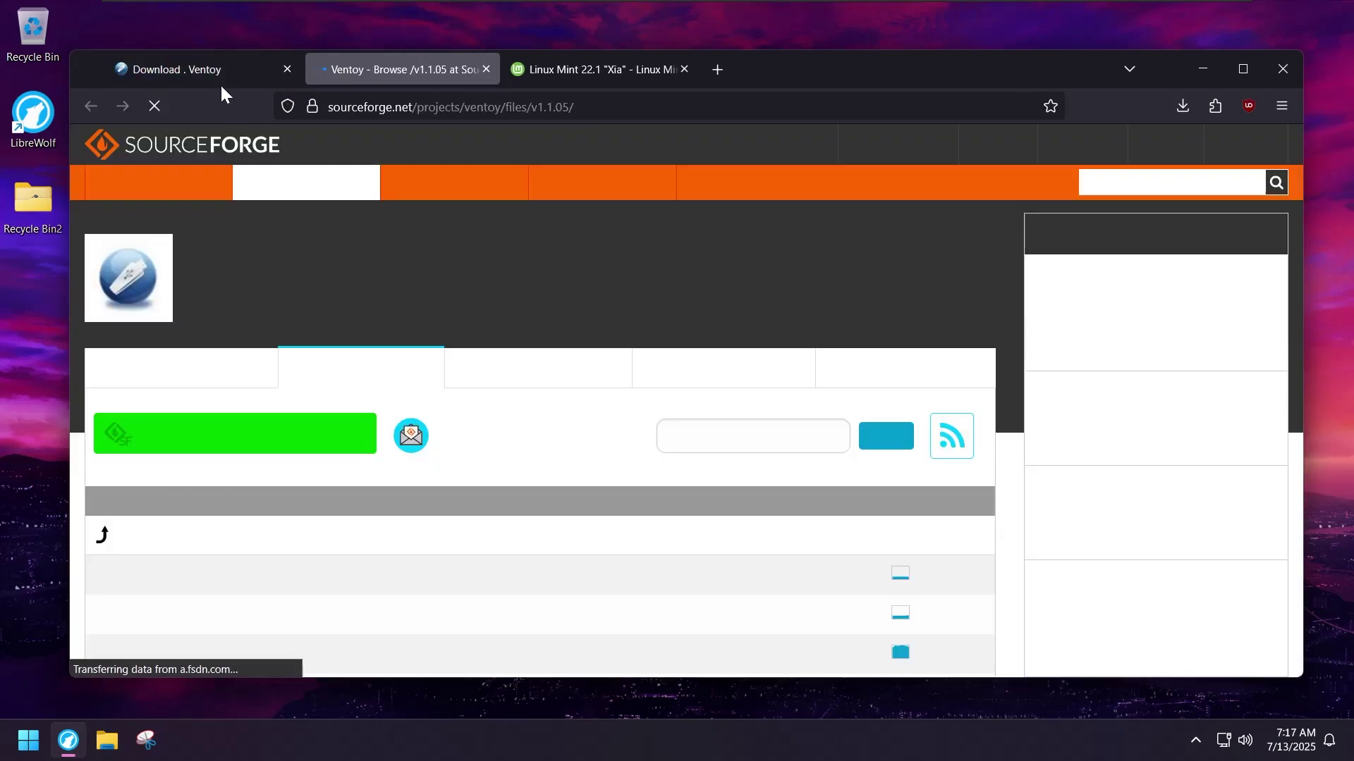
# Download ventoy-1.1.05-windows.zip, then dismiss the save prompt without saving again
pyautogui.scroll(-2, 415, 431)
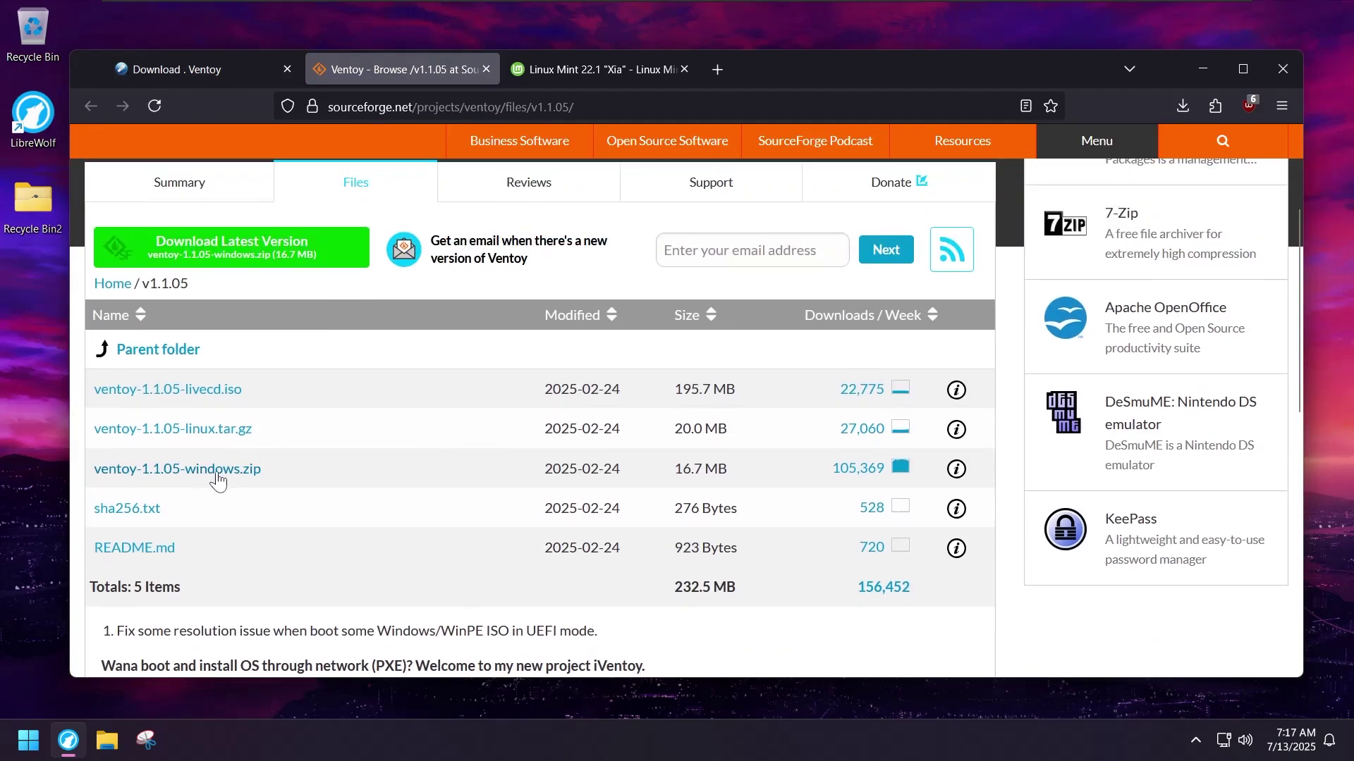
pyautogui.click(221, 475)
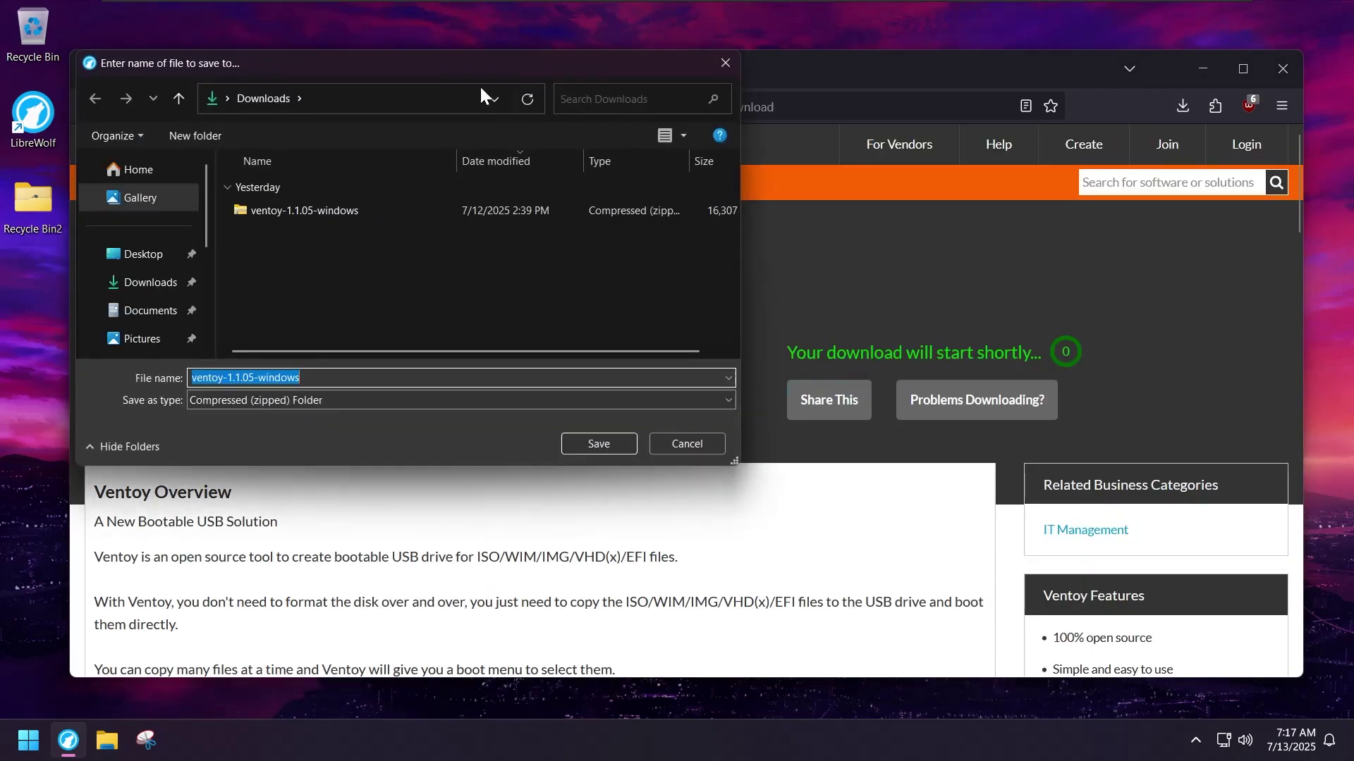
pyautogui.moveTo(433, 62); pyautogui.dragTo(495, 126)
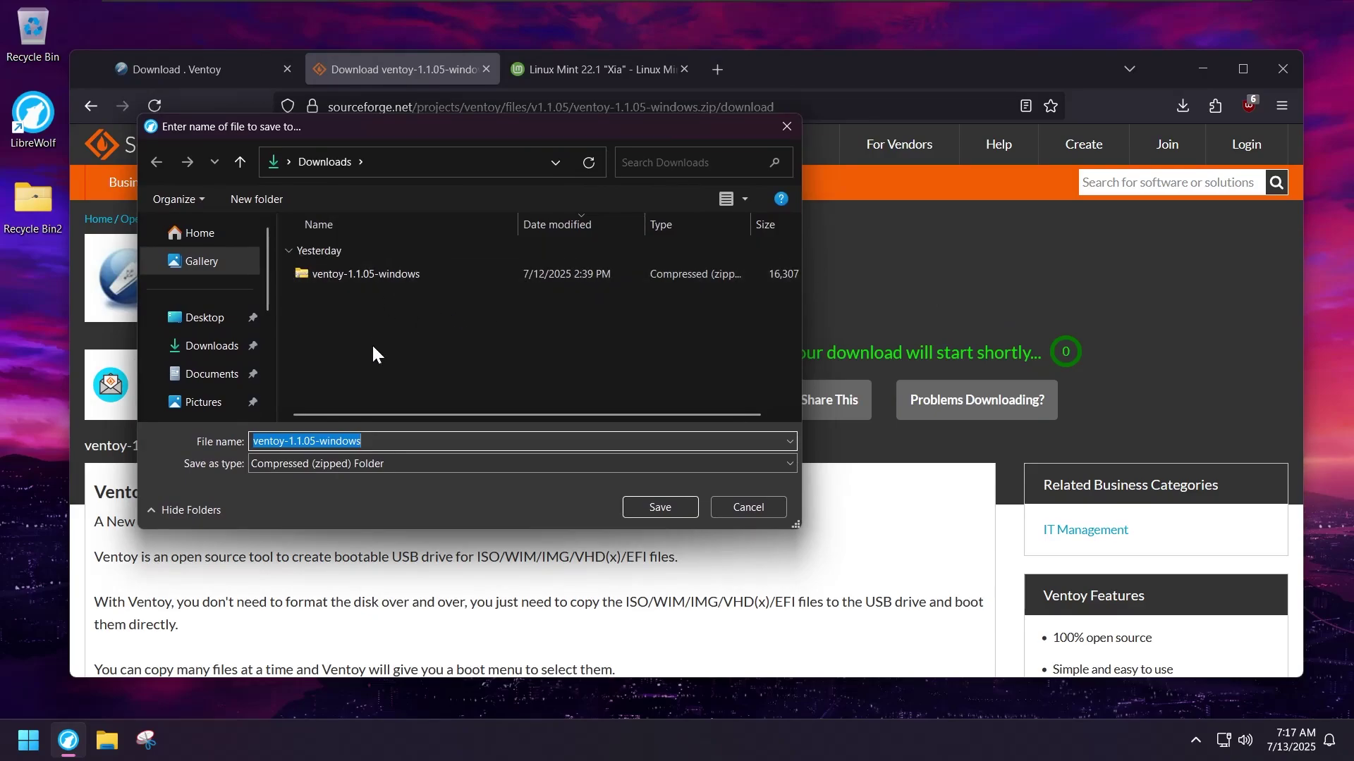
pyautogui.click(367, 273)
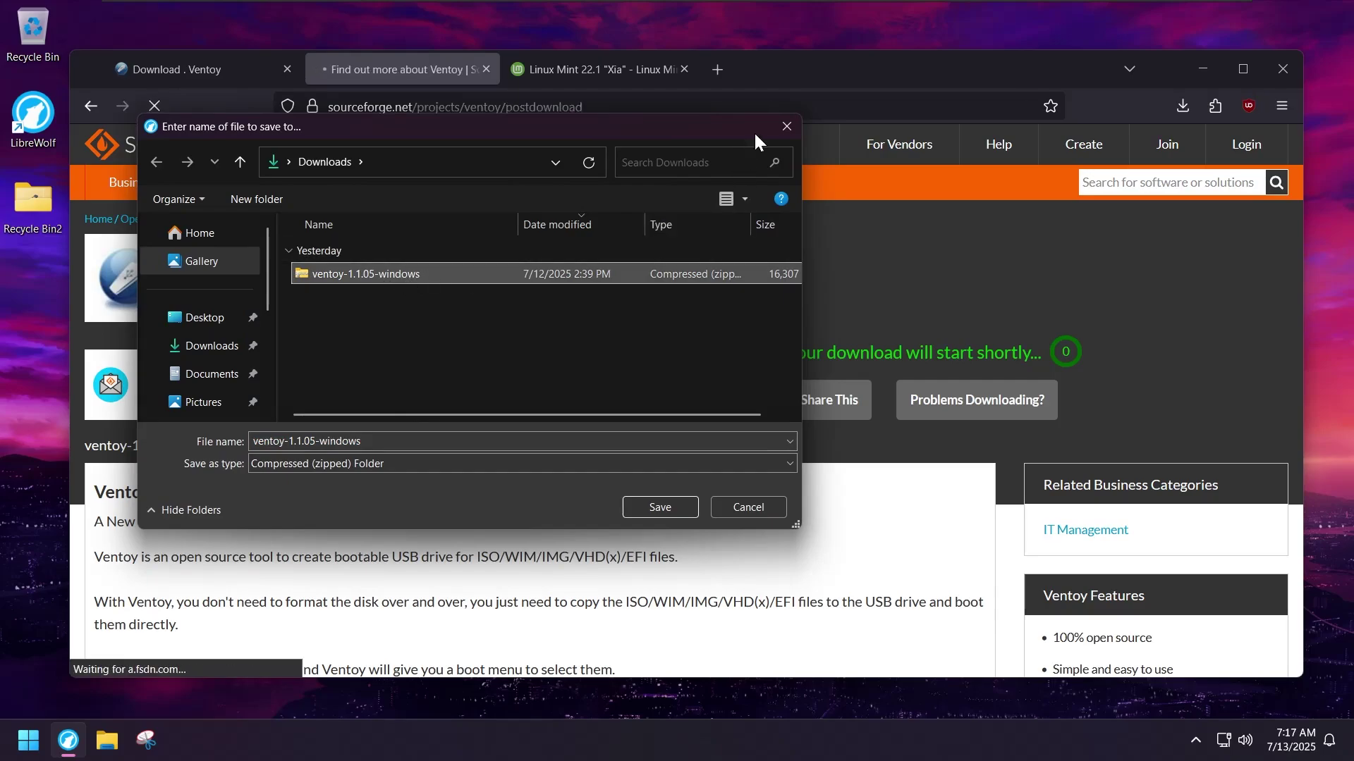
pyautogui.click(785, 124)
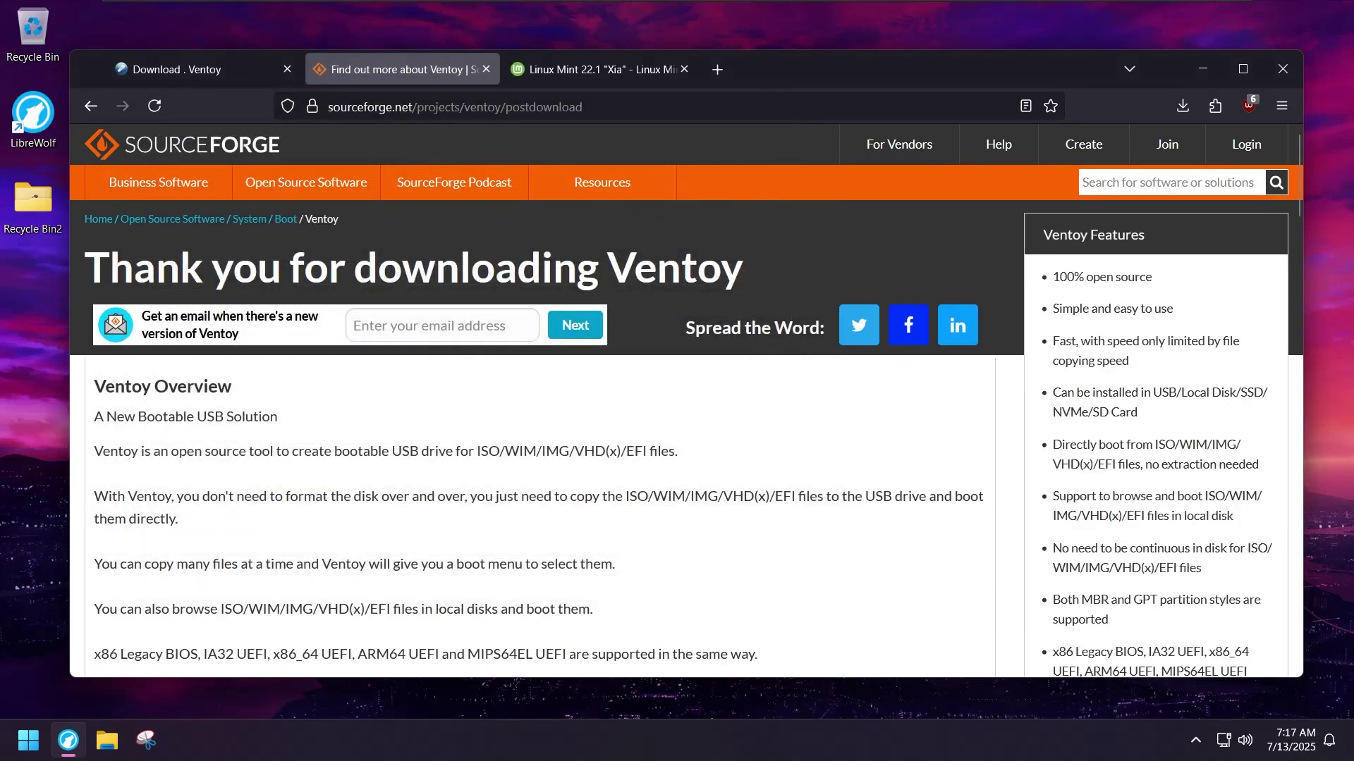
pyautogui.scroll(-5, 604, 206)
# Go to the Linux Mint 22.1 download page through the site's download options
pyautogui.scroll(5, 603, 206)
pyautogui.click(548, 71)
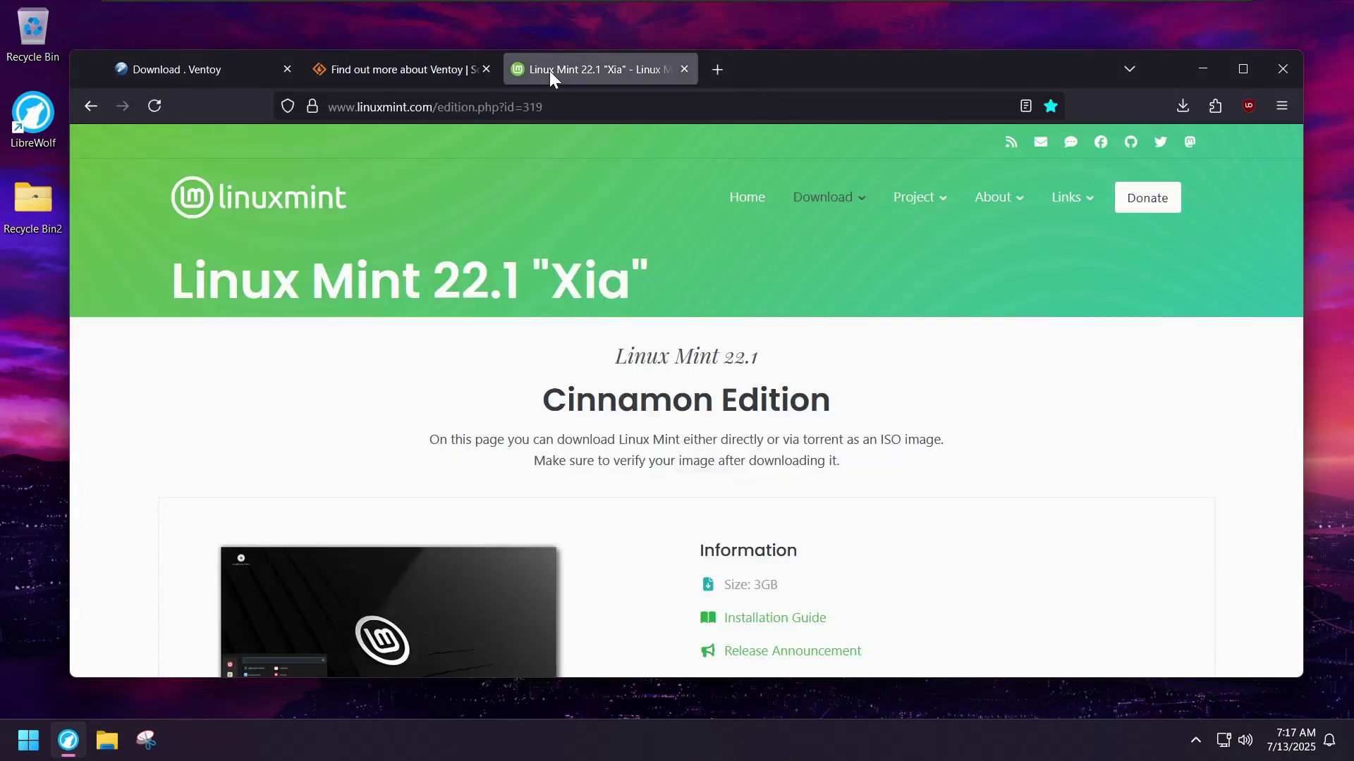
pyautogui.moveTo(194, 282); pyautogui.dragTo(515, 333)
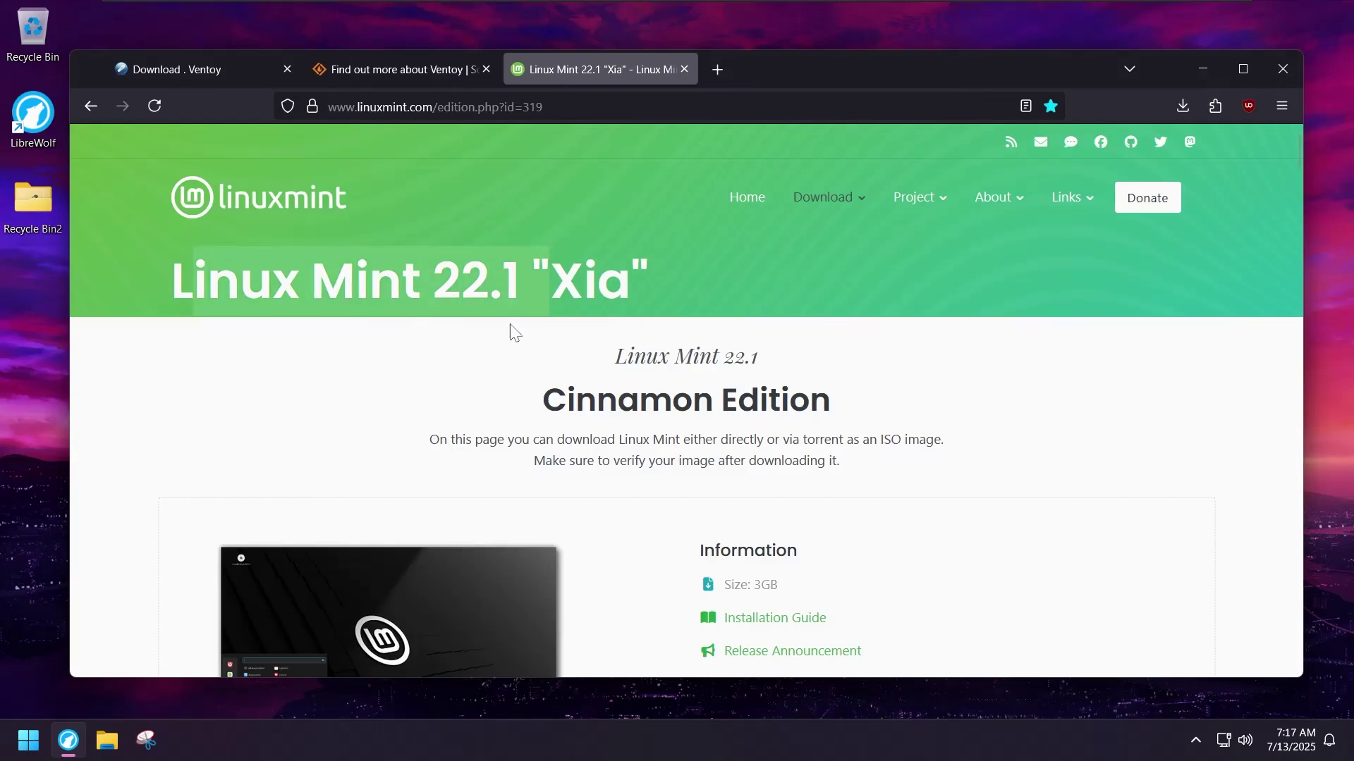
pyautogui.click(468, 340)
pyautogui.scroll(-3, 678, 423)
pyautogui.scroll(3, 678, 423)
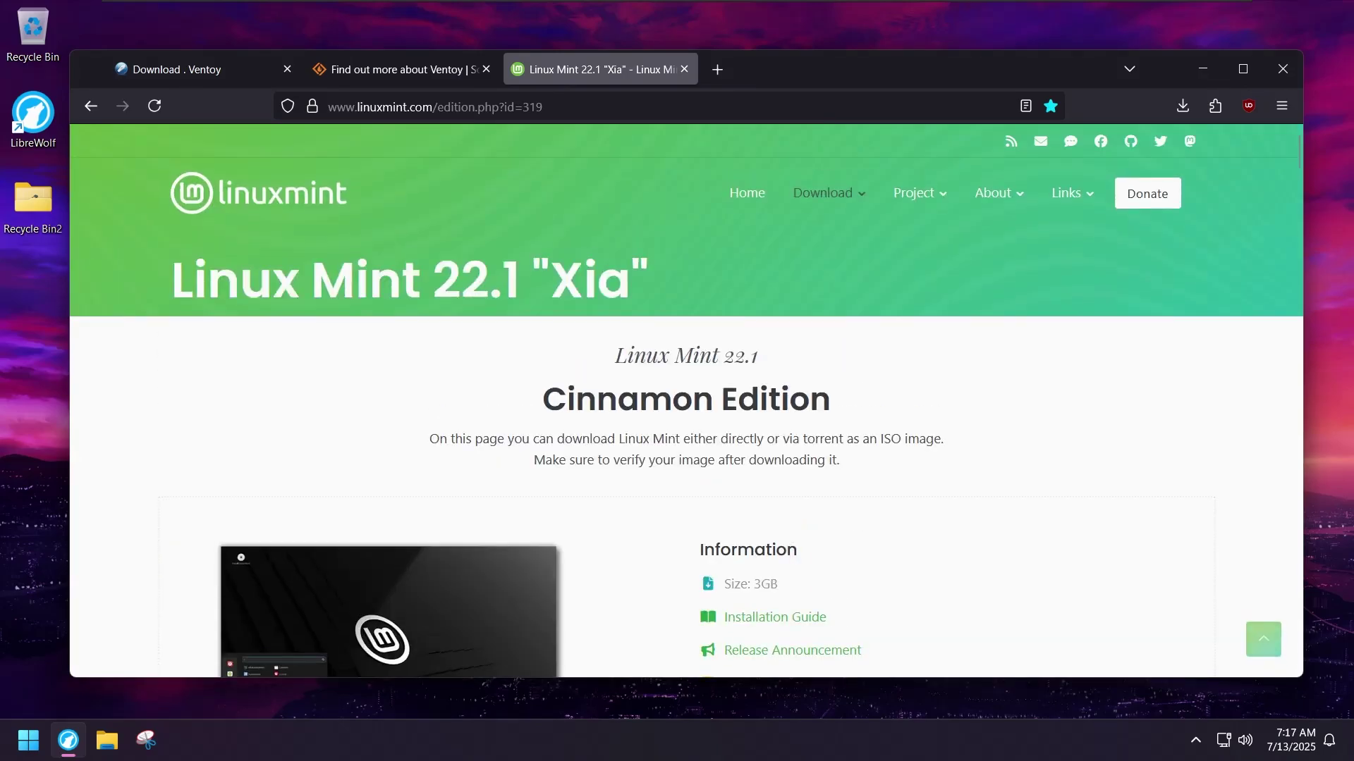
pyautogui.click(811, 208)
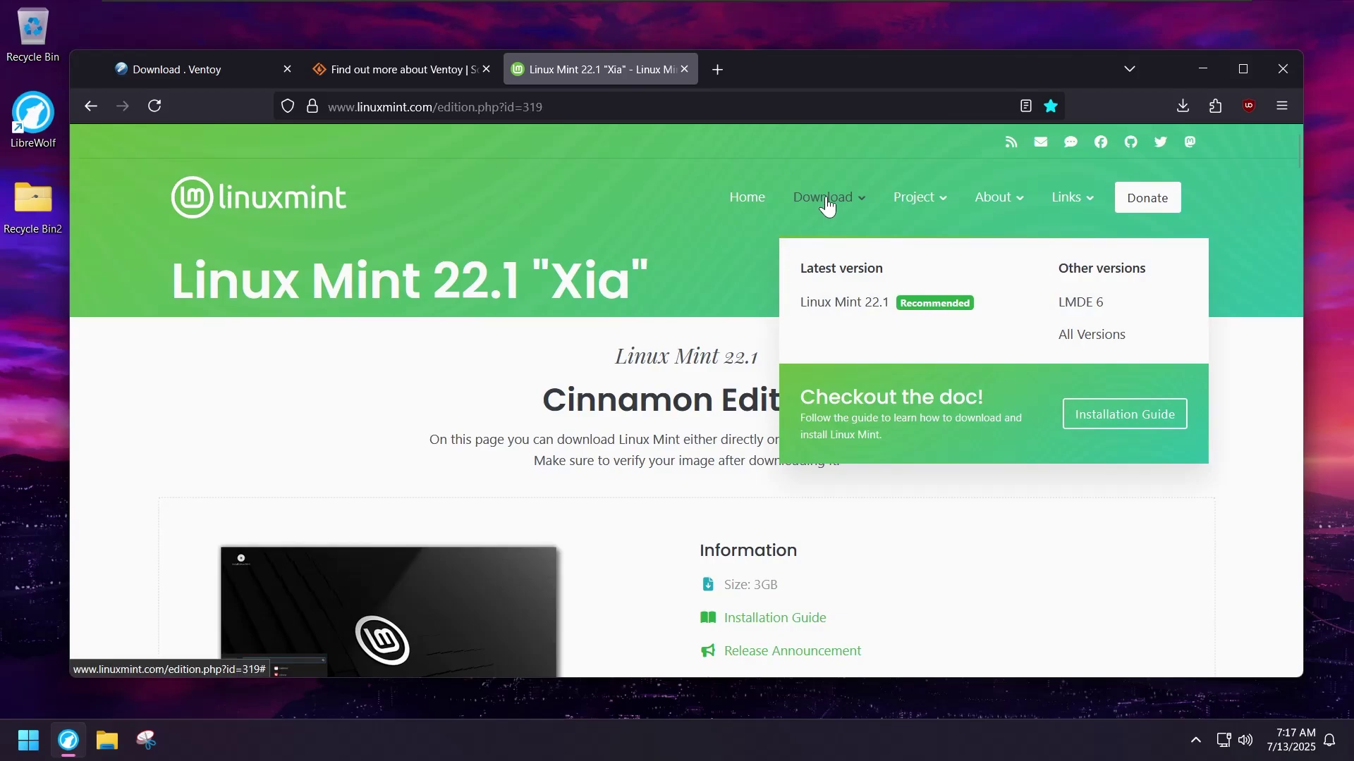
pyautogui.click(856, 304)
# Browse the editions and open the Cinnamon Edition download page
pyautogui.scroll(-5, 667, 386)
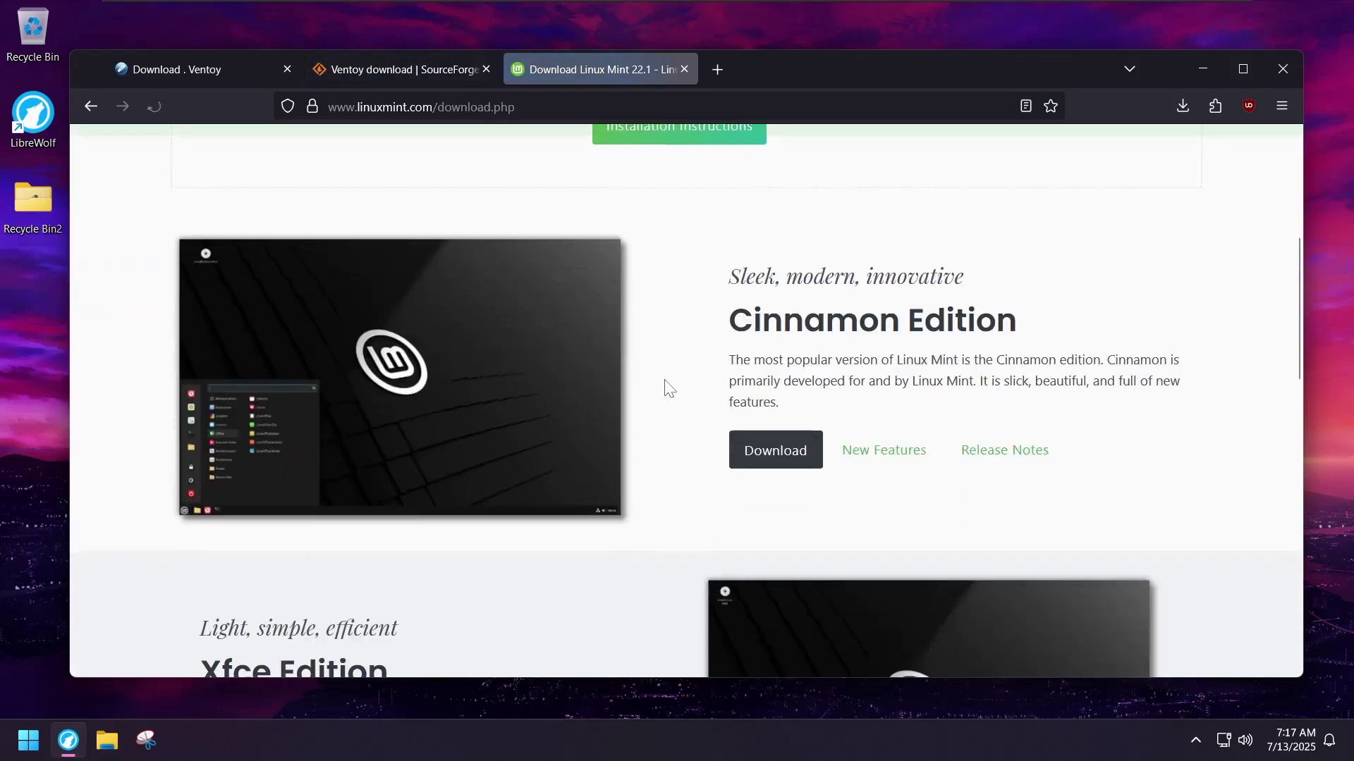
pyautogui.scroll(-9, 666, 384)
pyautogui.scroll(8, 663, 376)
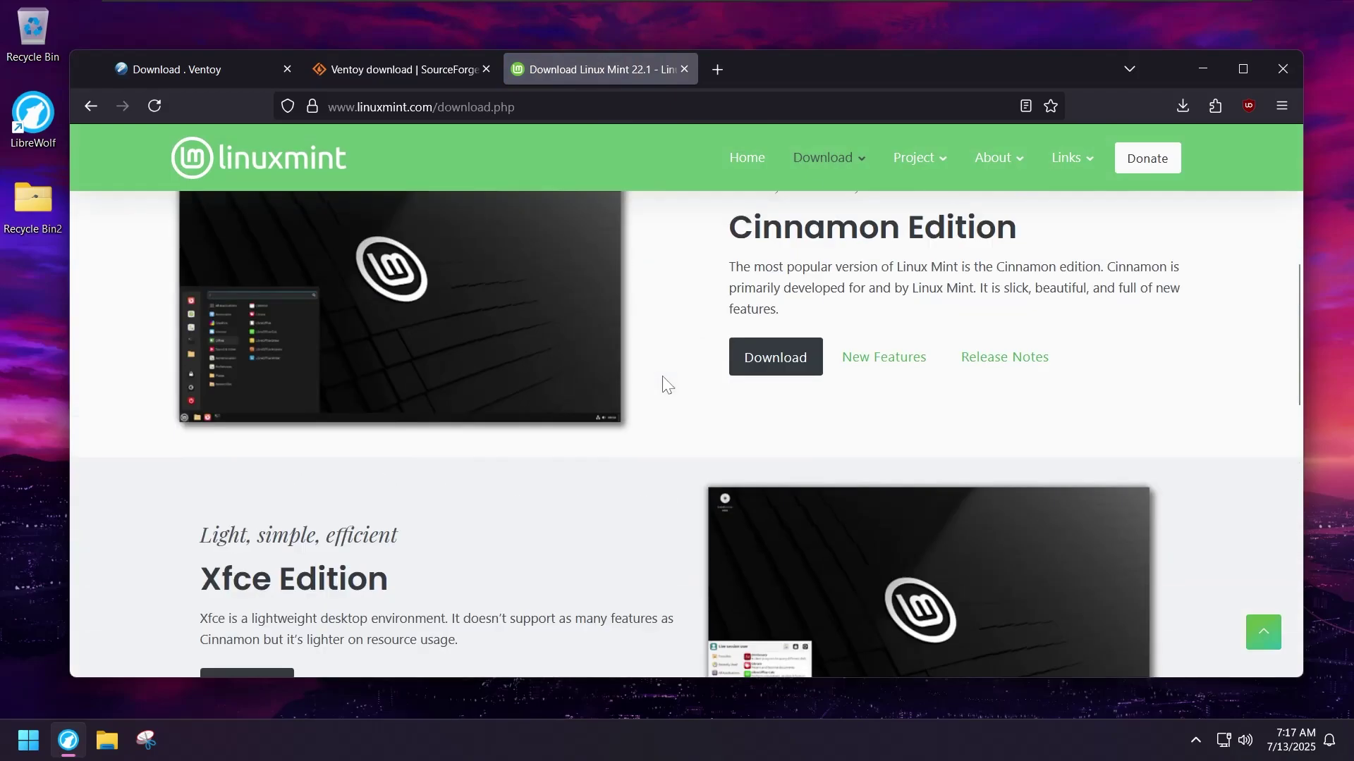
pyautogui.scroll(-4, 662, 384)
pyautogui.scroll(7, 662, 375)
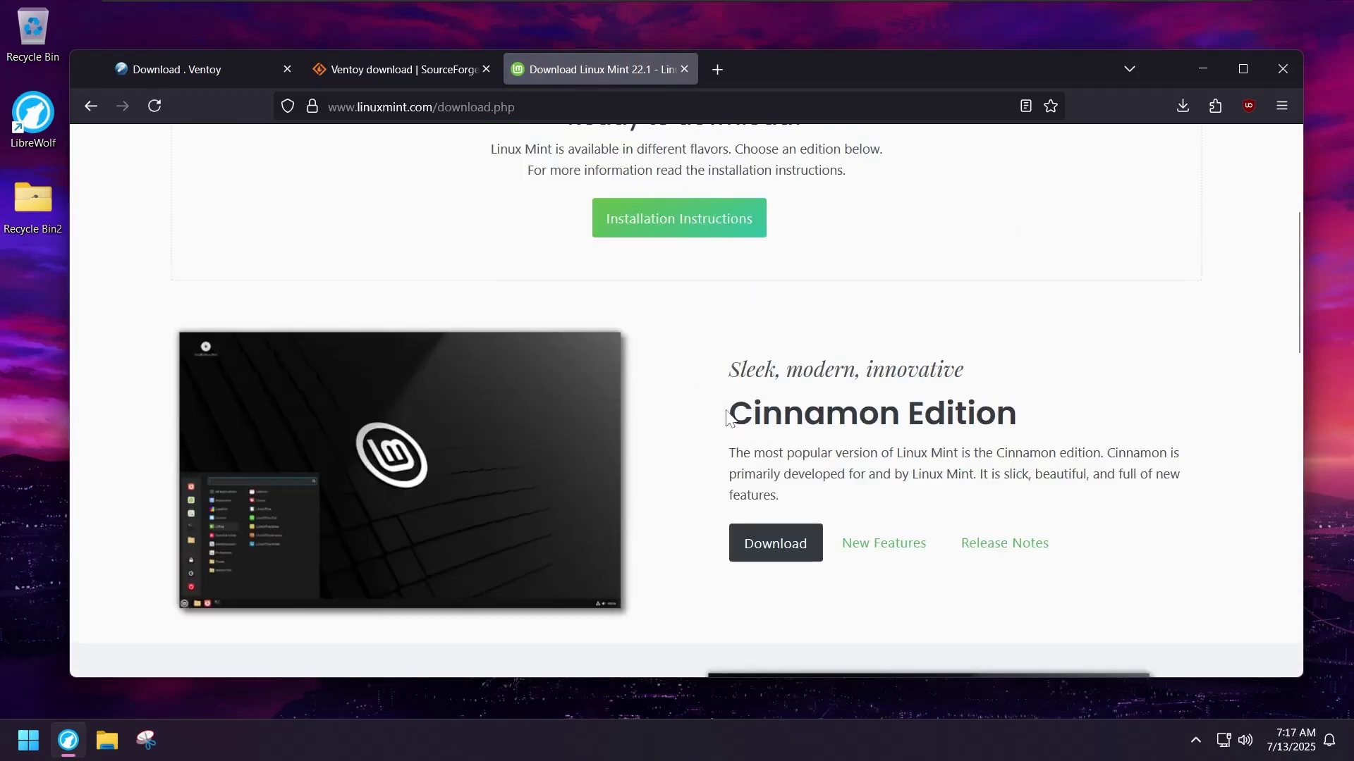
pyautogui.moveTo(730, 414); pyautogui.dragTo(996, 415)
pyautogui.scroll(-12, 837, 408)
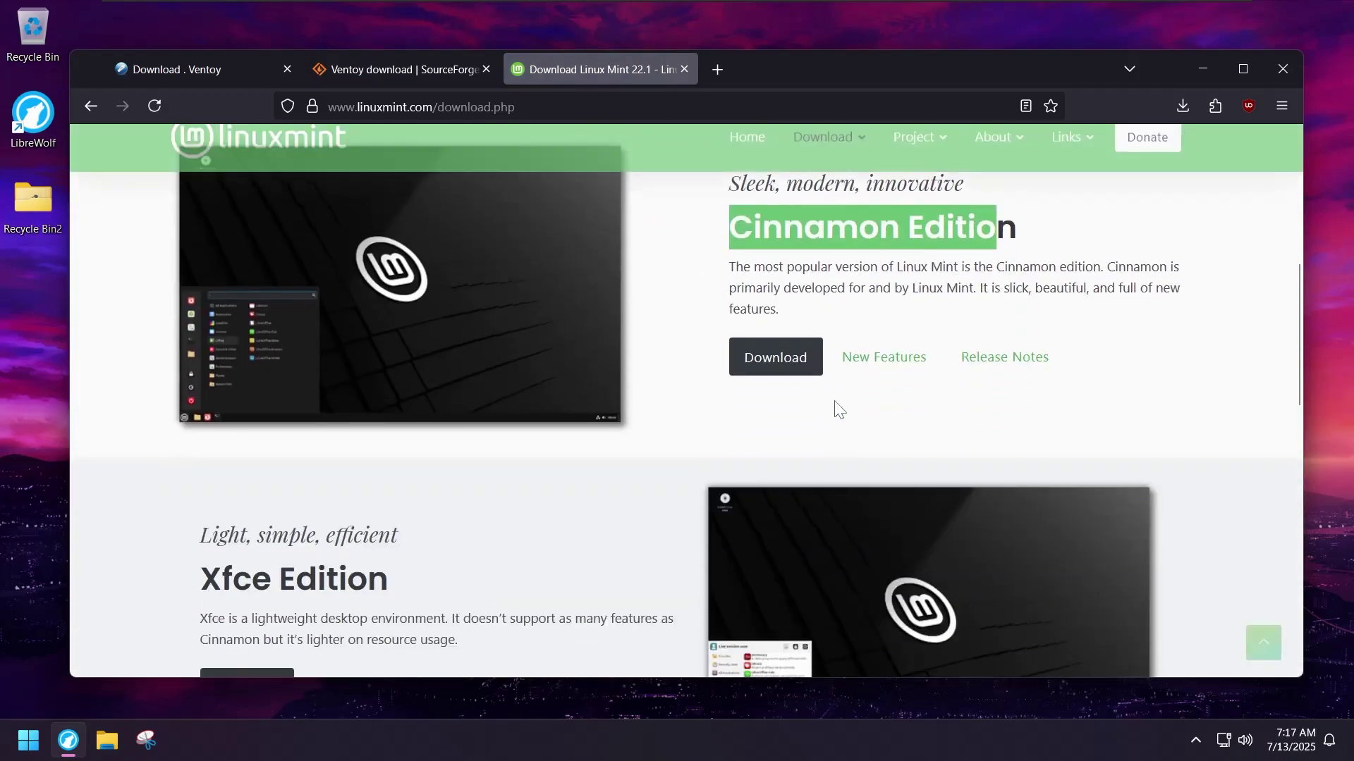
pyautogui.scroll(11, 820, 412)
pyautogui.scroll(-4, 820, 412)
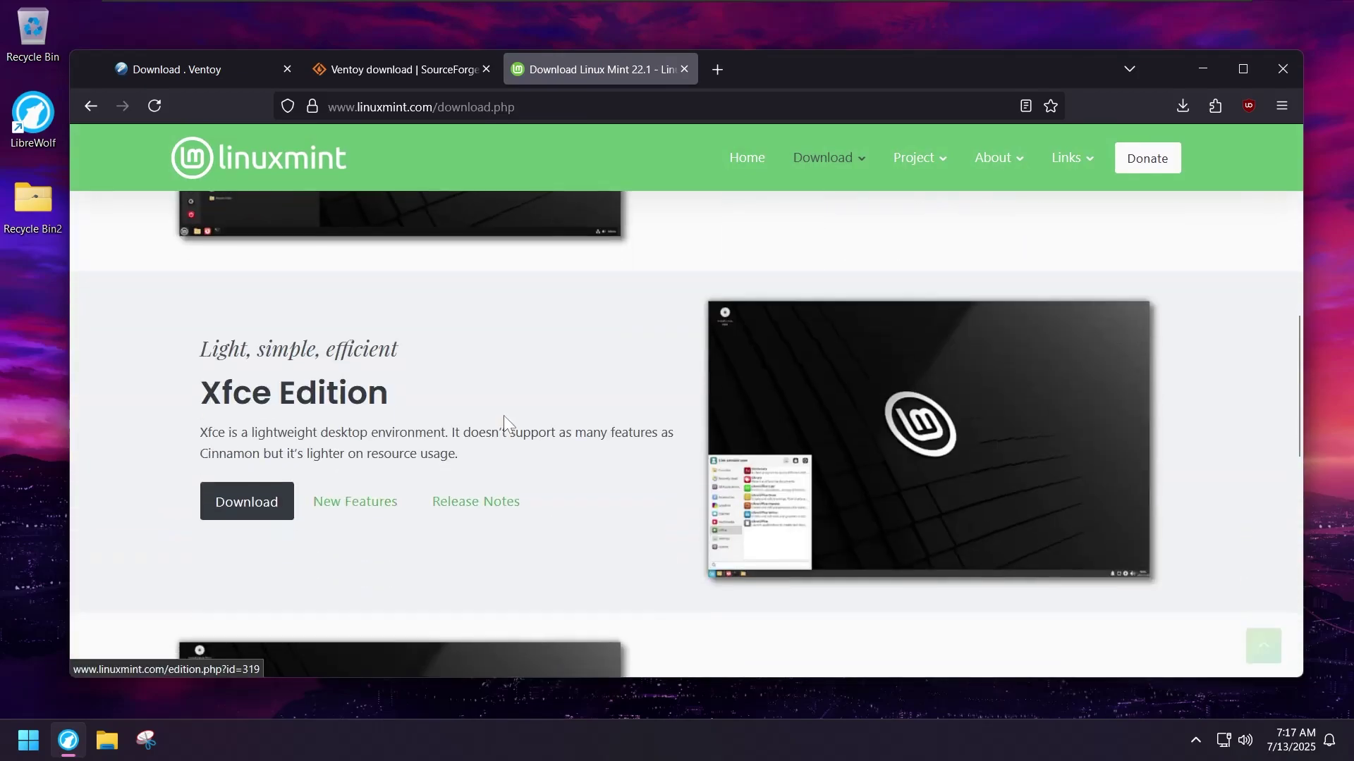
pyautogui.moveTo(392, 399); pyautogui.dragTo(425, 399)
pyautogui.scroll(7, 447, 405)
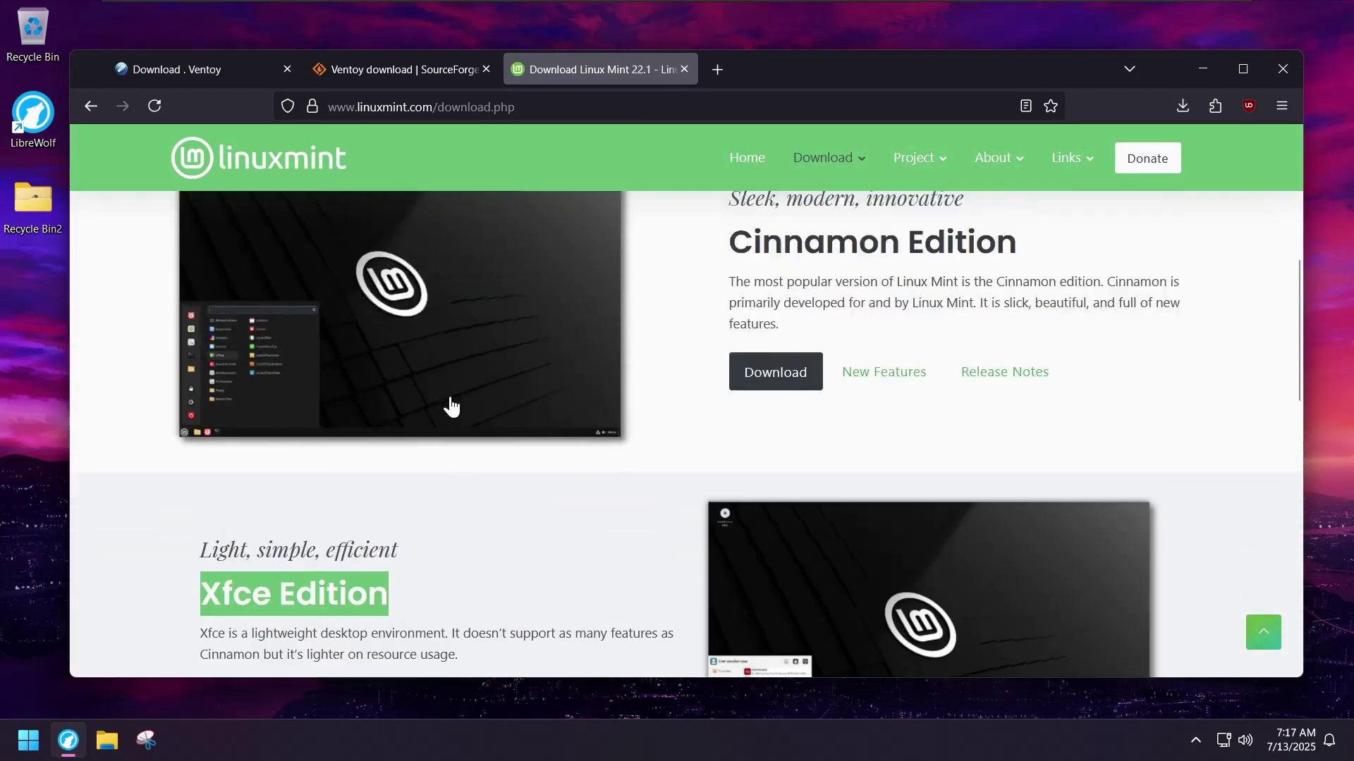
pyautogui.scroll(-3, 673, 420)
pyautogui.click(676, 416)
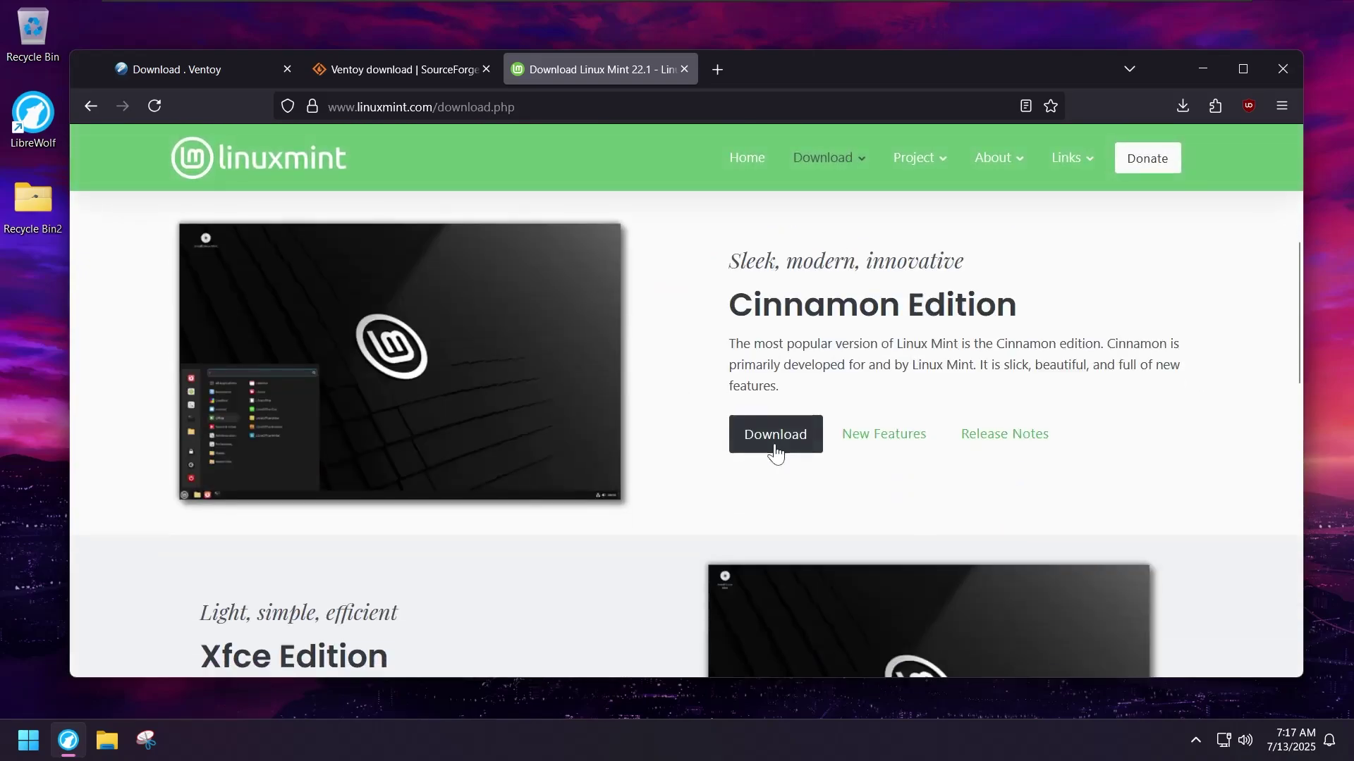
pyautogui.click(779, 450)
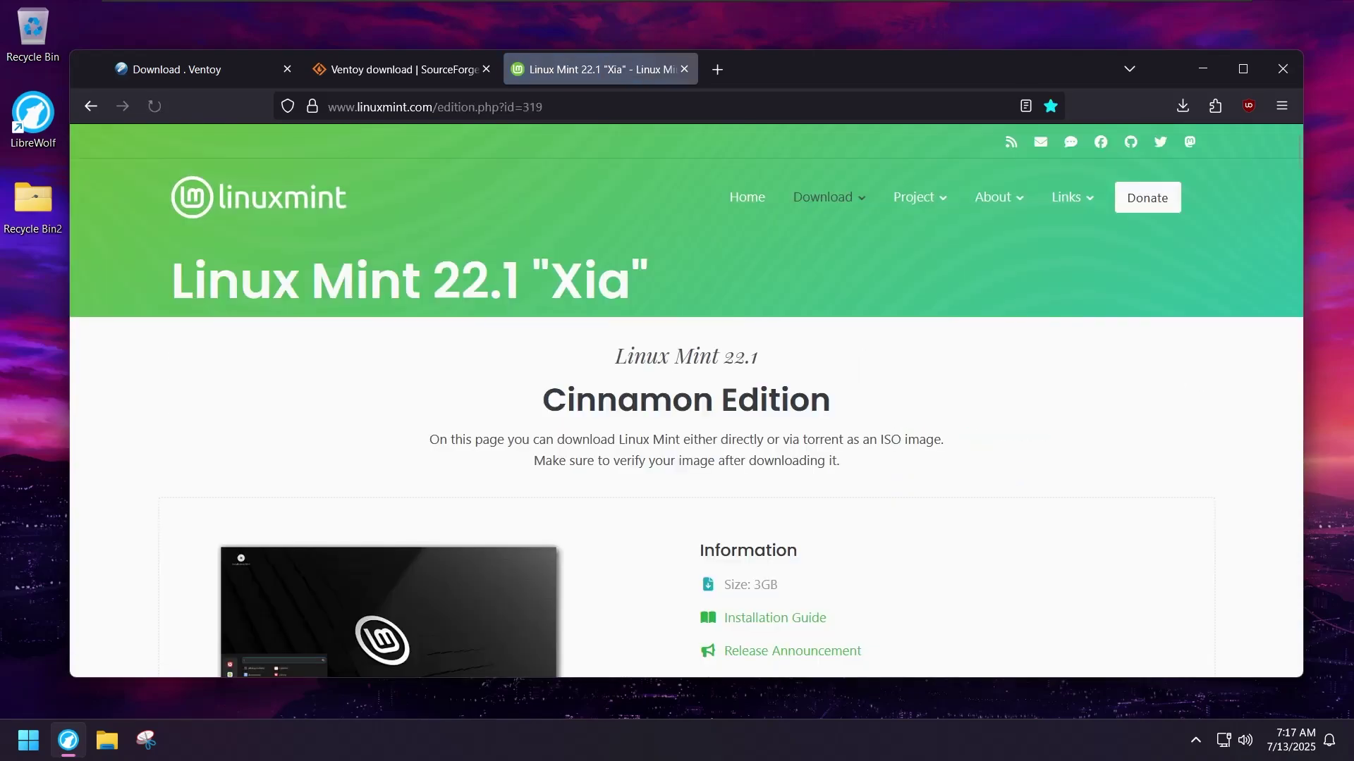
# Scroll to the 64-bit mirrors table listing World, Canada and USA mirrors
pyautogui.scroll(-10, 648, 416)
pyautogui.scroll(12, 631, 407)
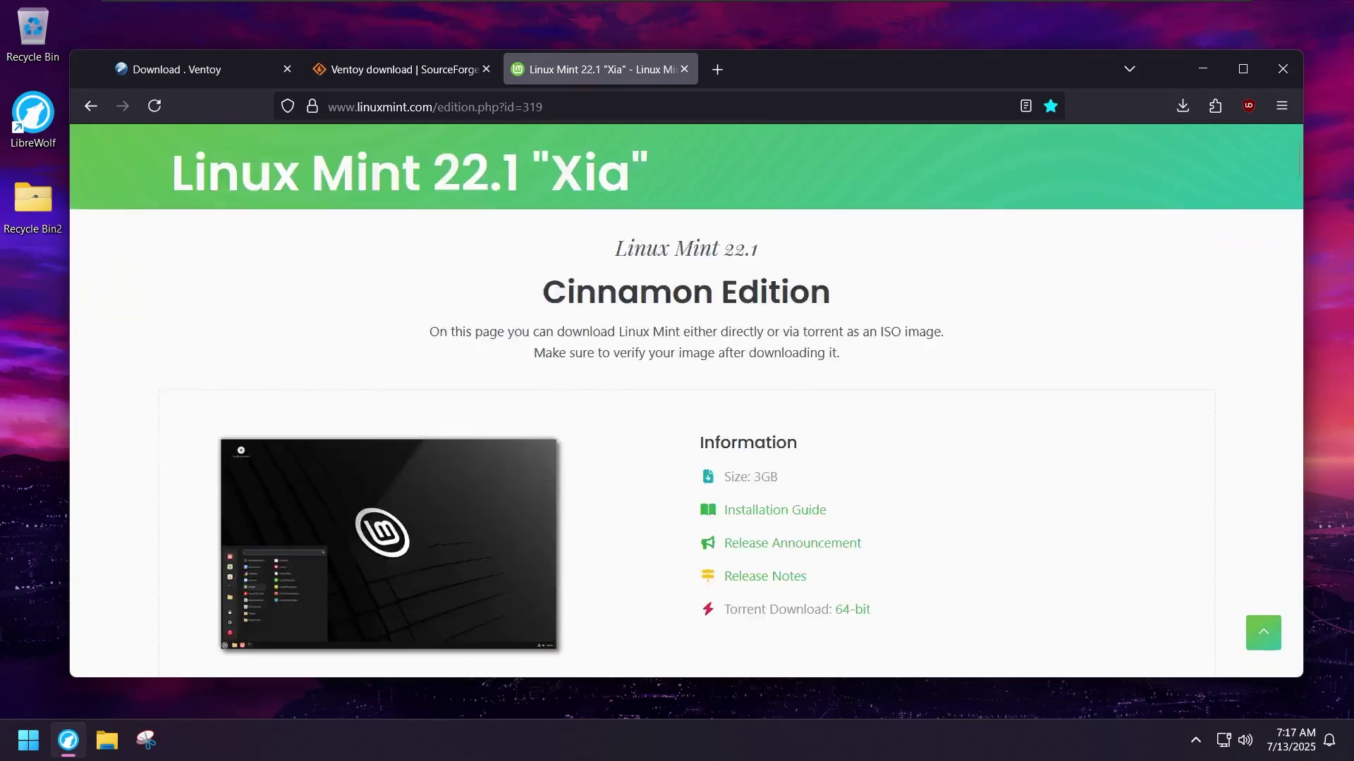
pyautogui.scroll(-9, 618, 406)
pyautogui.scroll(-12, 615, 407)
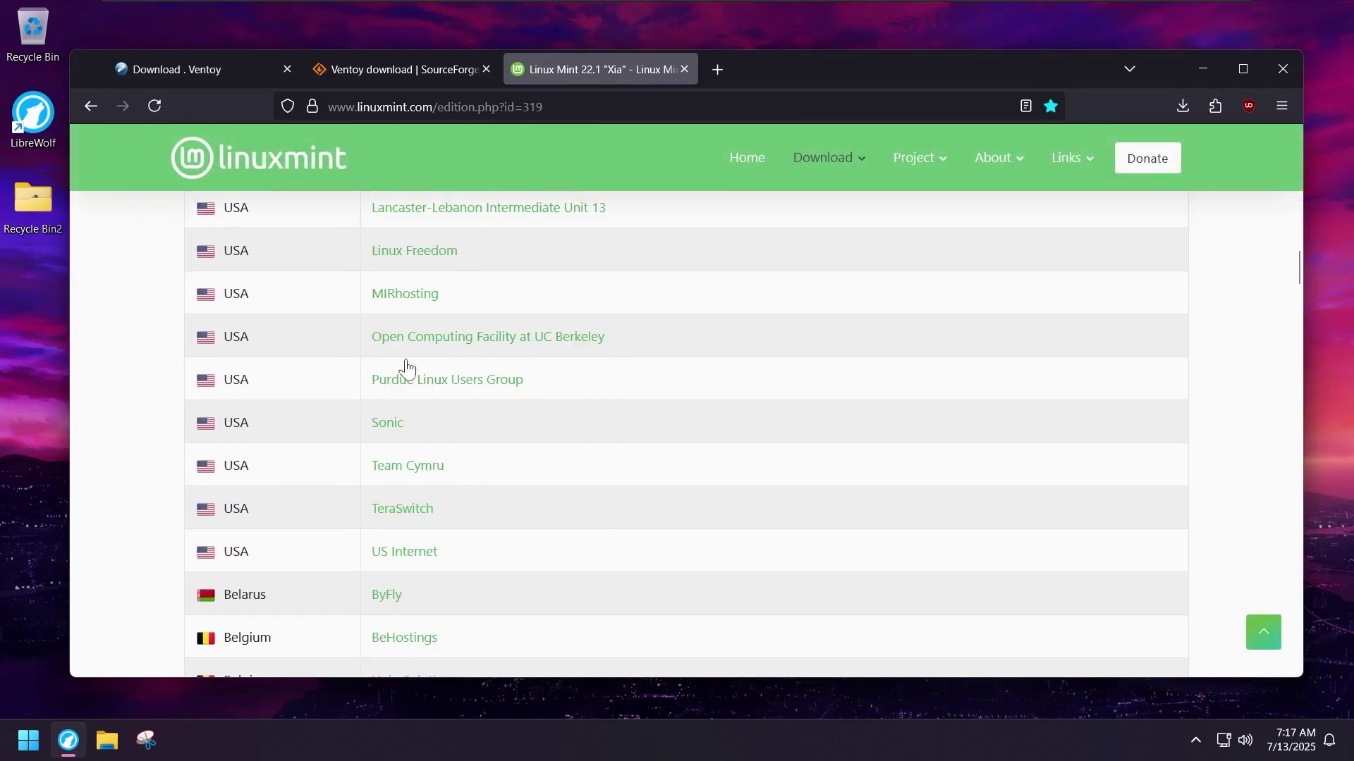
pyautogui.scroll(-10, 417, 365)
pyautogui.scroll(11, 418, 365)
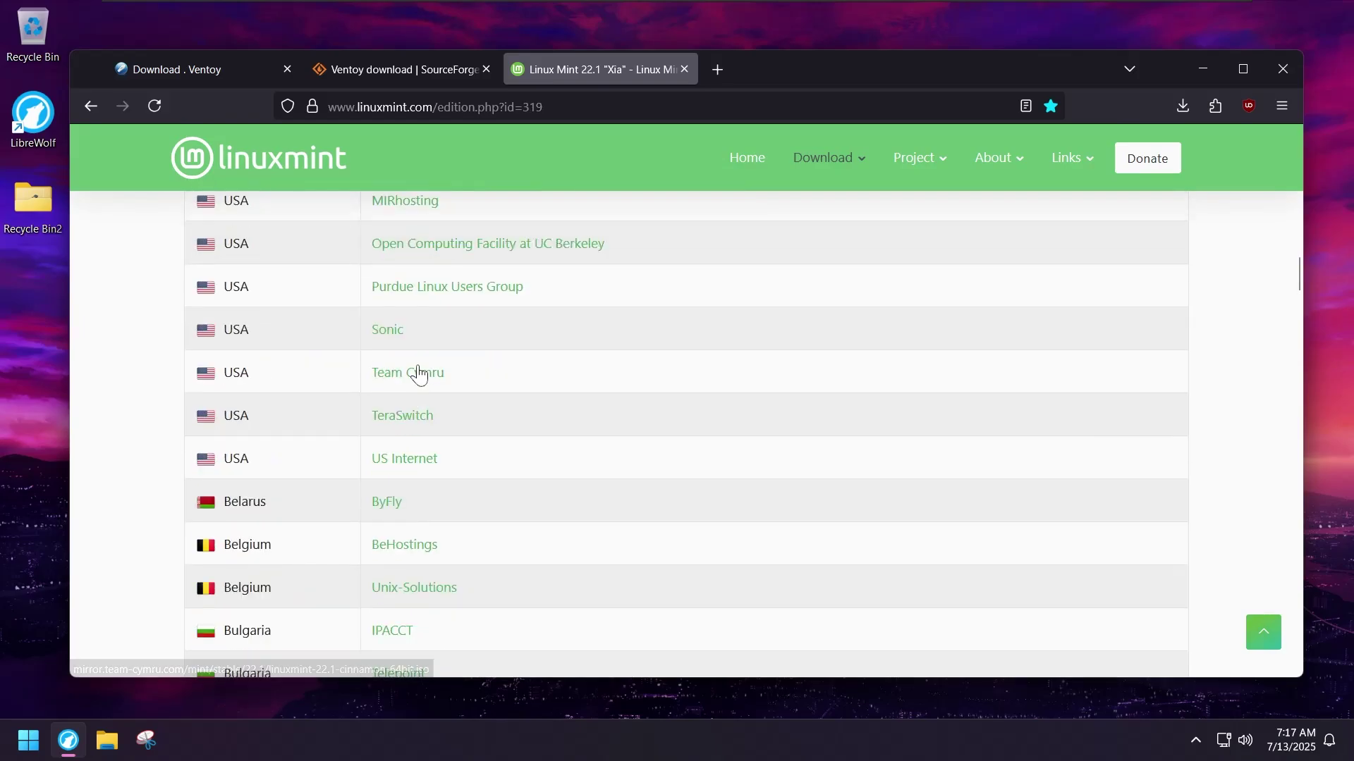
pyautogui.scroll(-9, 367, 382)
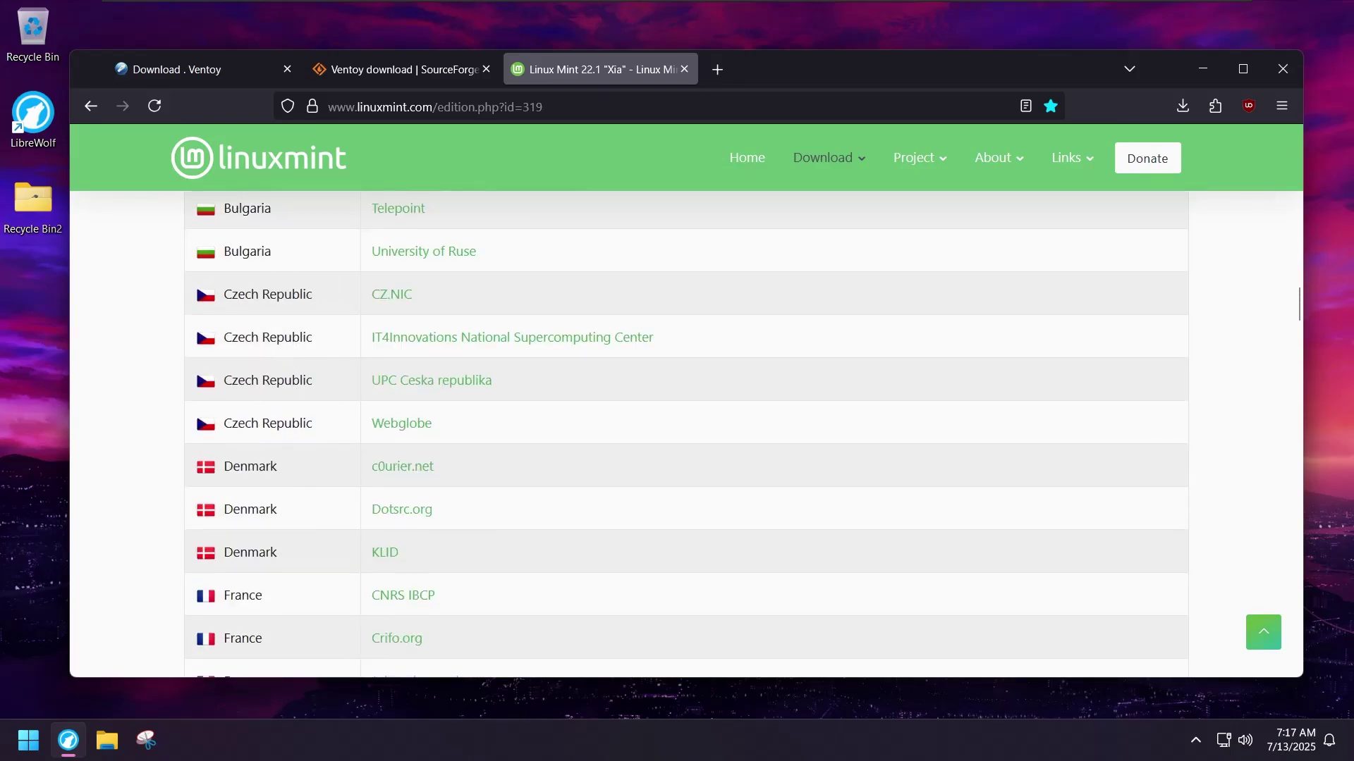
pyautogui.scroll(-5, 350, 393)
pyautogui.scroll(5, 387, 399)
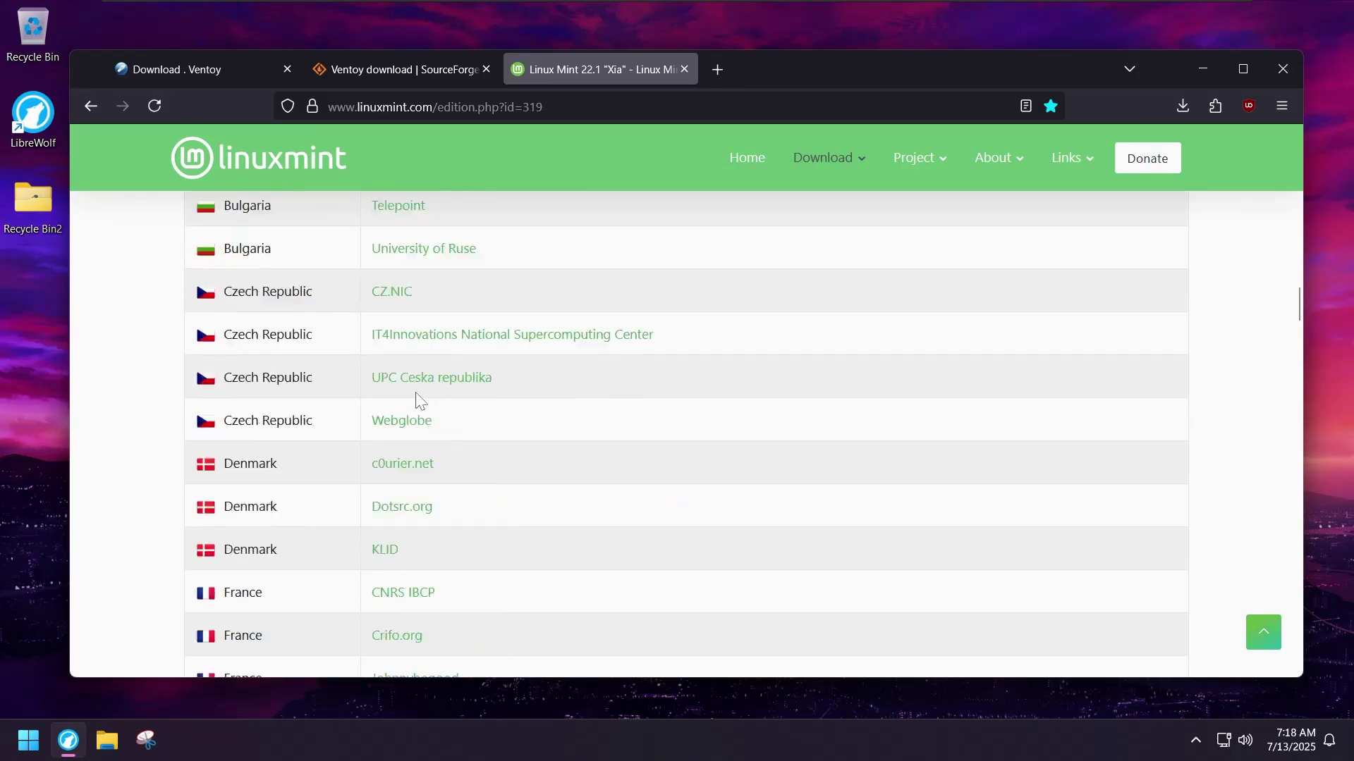
pyautogui.scroll(15, 419, 401)
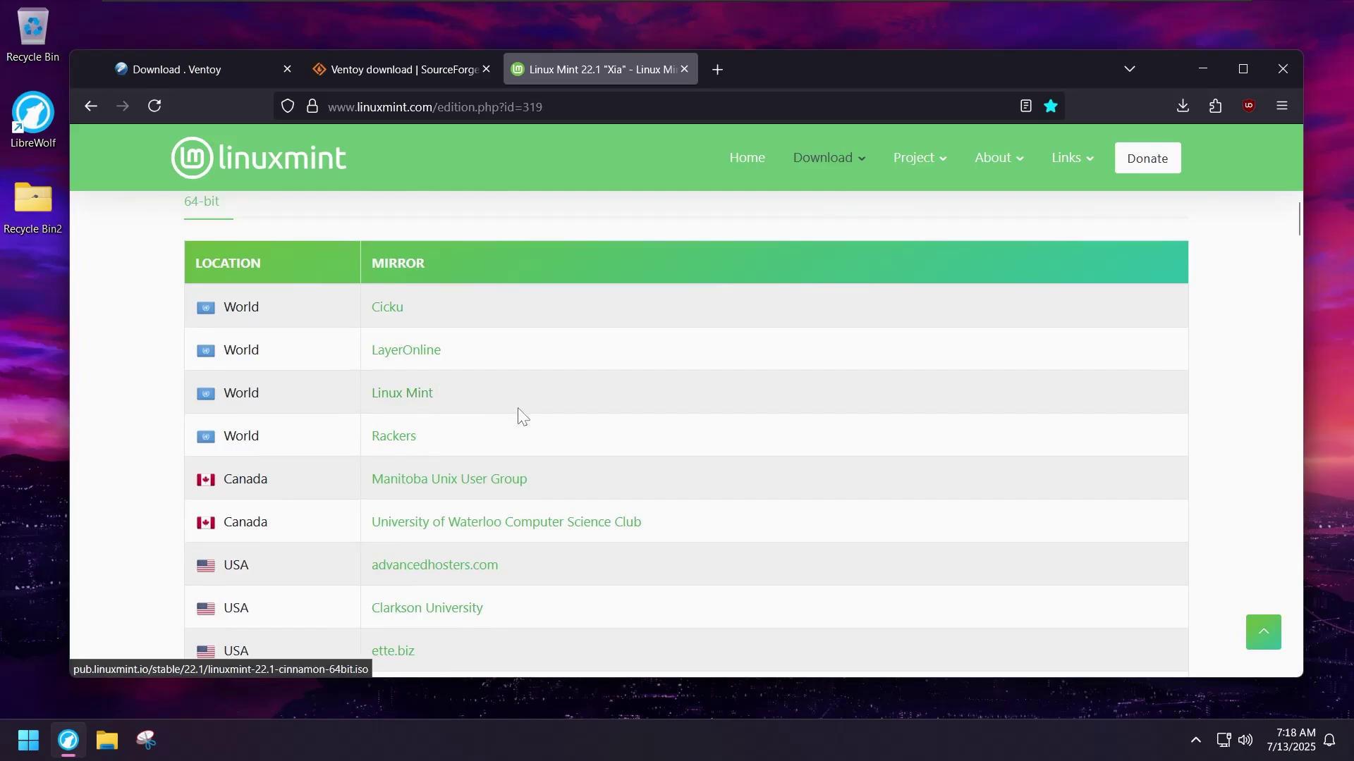
pyautogui.scroll(4, 568, 399)
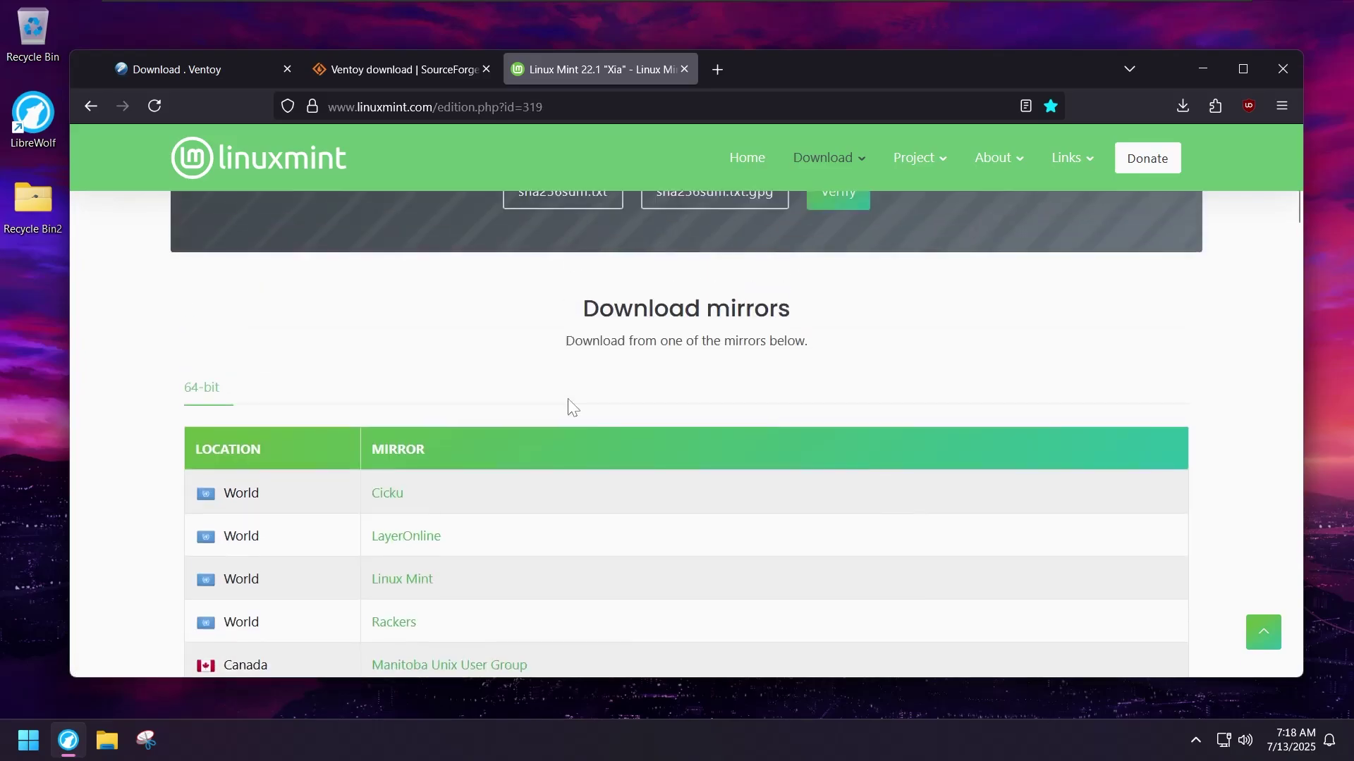
pyautogui.scroll(-5, 571, 405)
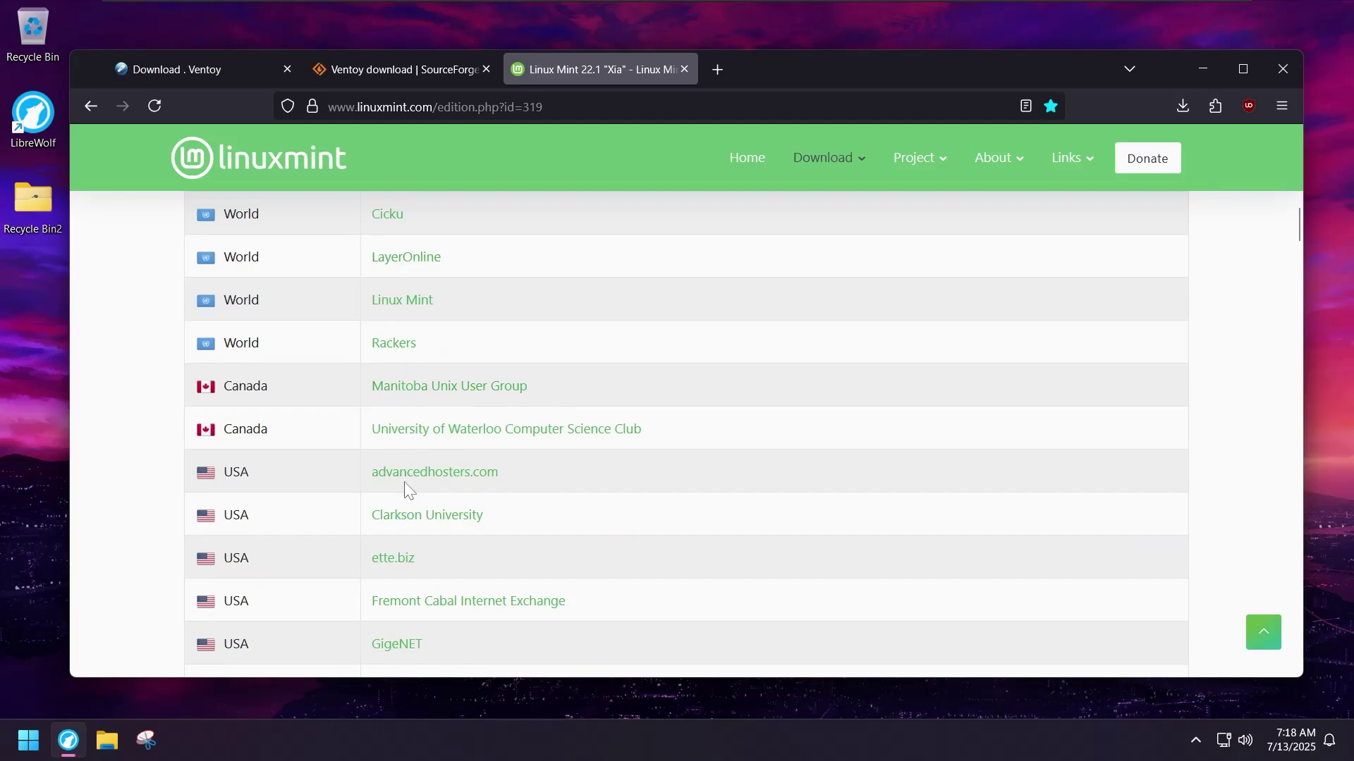
pyautogui.scroll(6, 635, 409)
pyautogui.scroll(6, 659, 387)
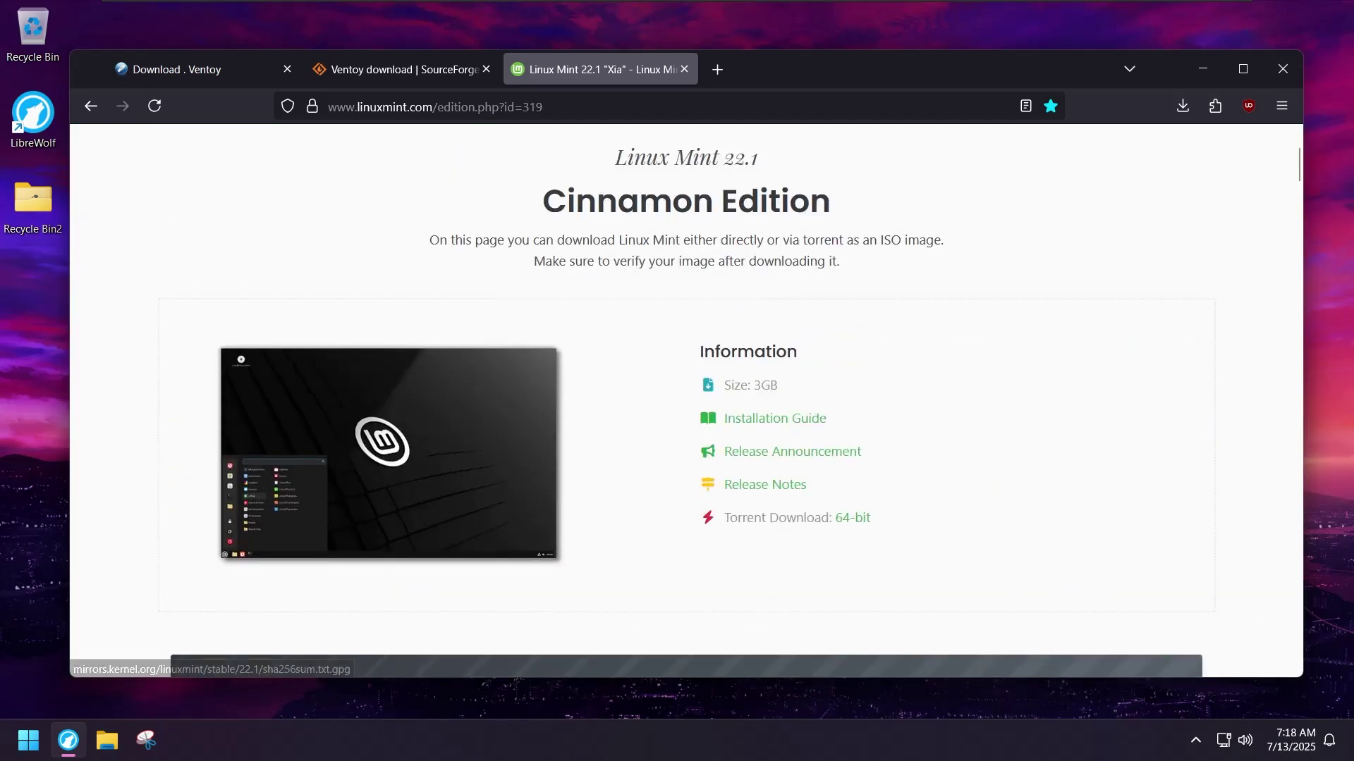
pyautogui.scroll(-8, 861, 348)
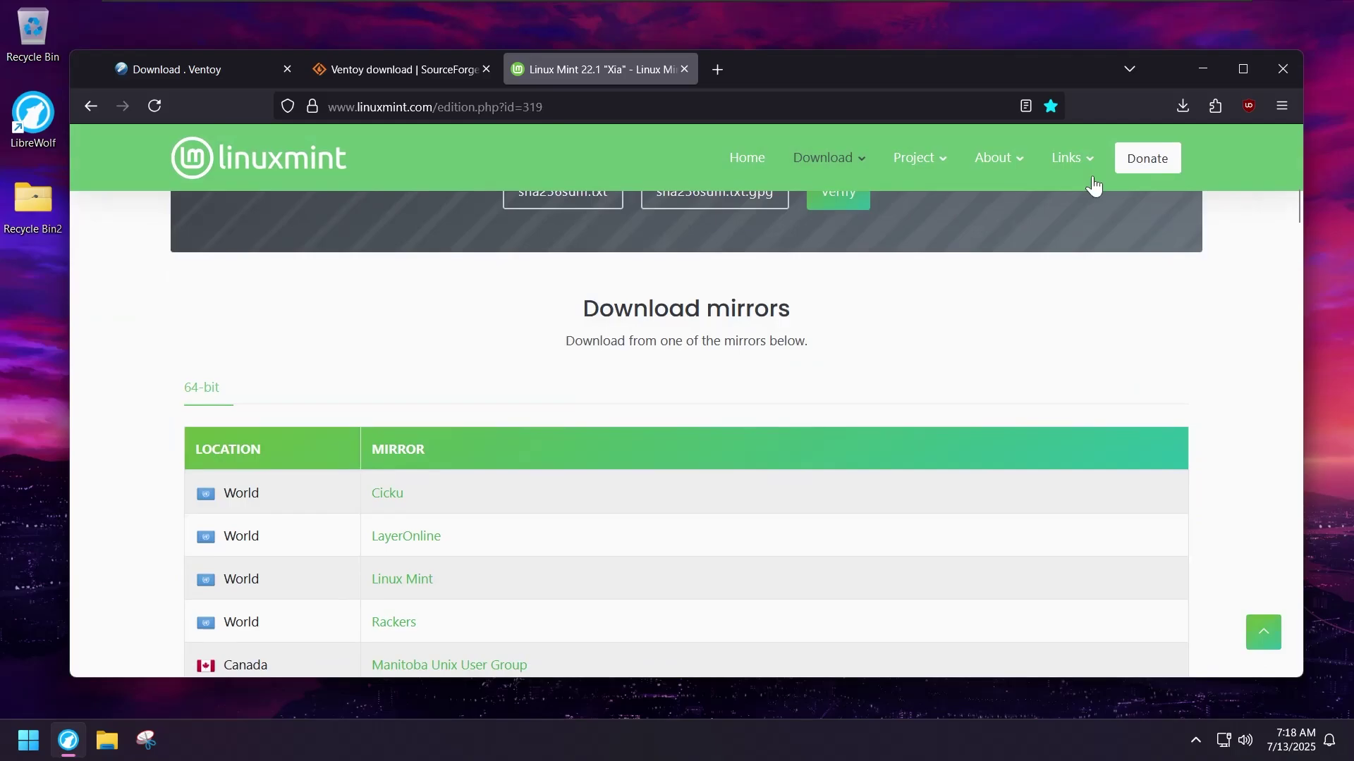
# Close LibreWolf and move both downloaded files from Downloads onto the desktop
pyautogui.click(1284, 62)
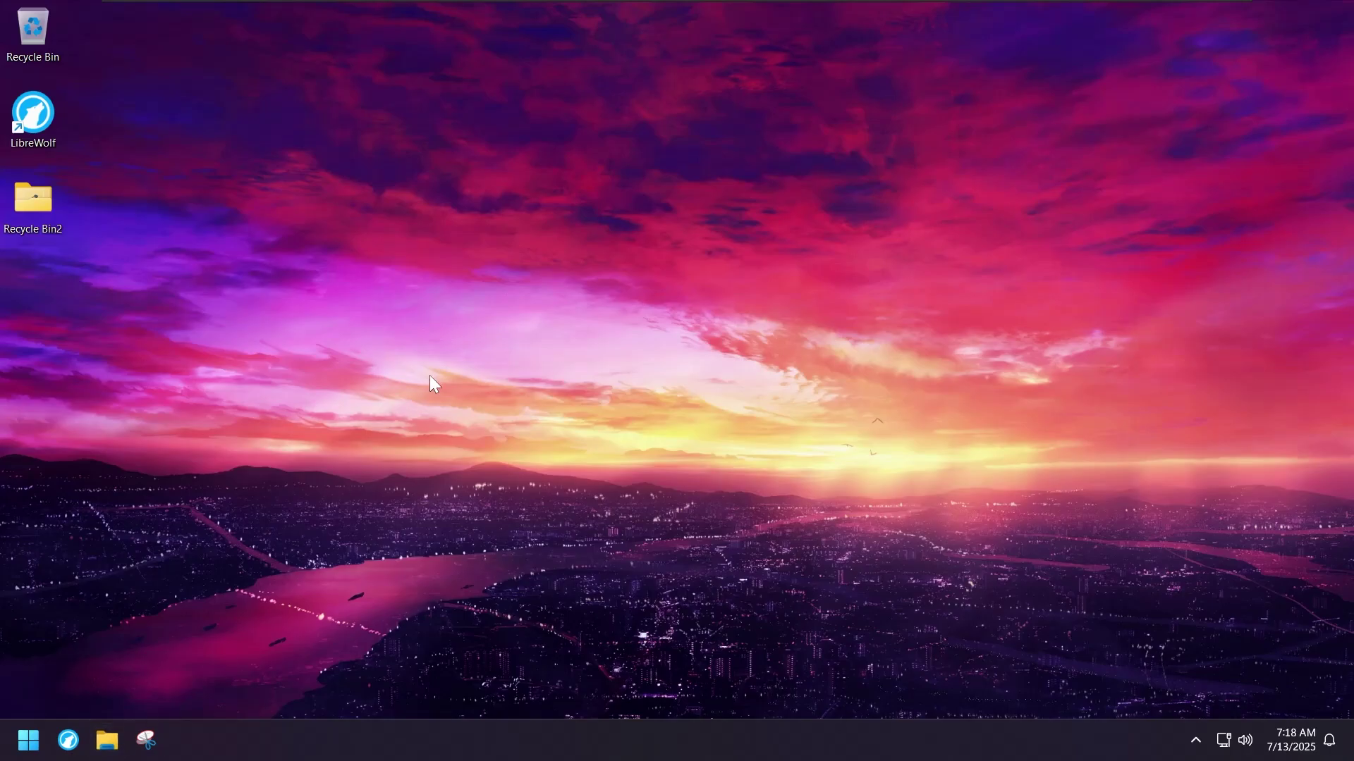
pyautogui.press('super+e')
pyautogui.click(264, 369)
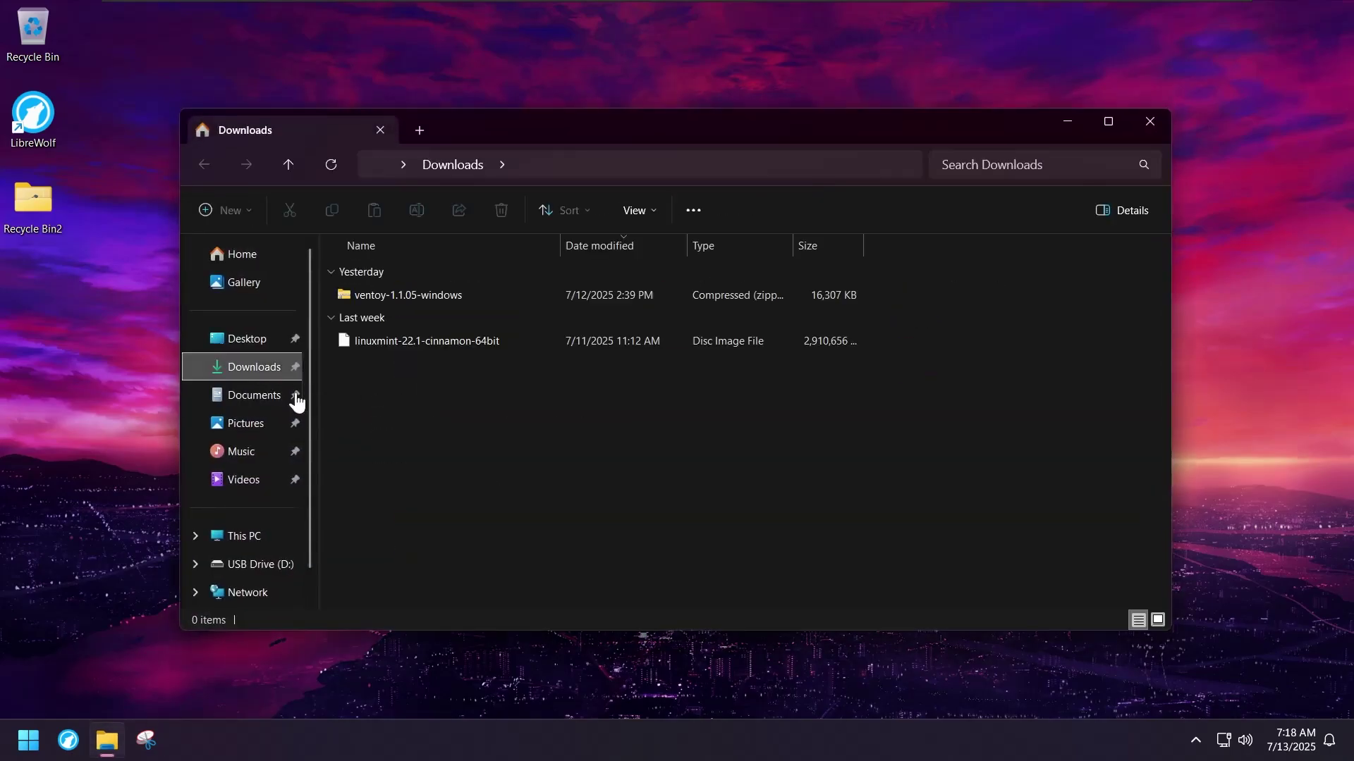
pyautogui.moveTo(473, 150); pyautogui.dragTo(774, 186)
pyautogui.moveTo(726, 431); pyautogui.dragTo(310, 449)
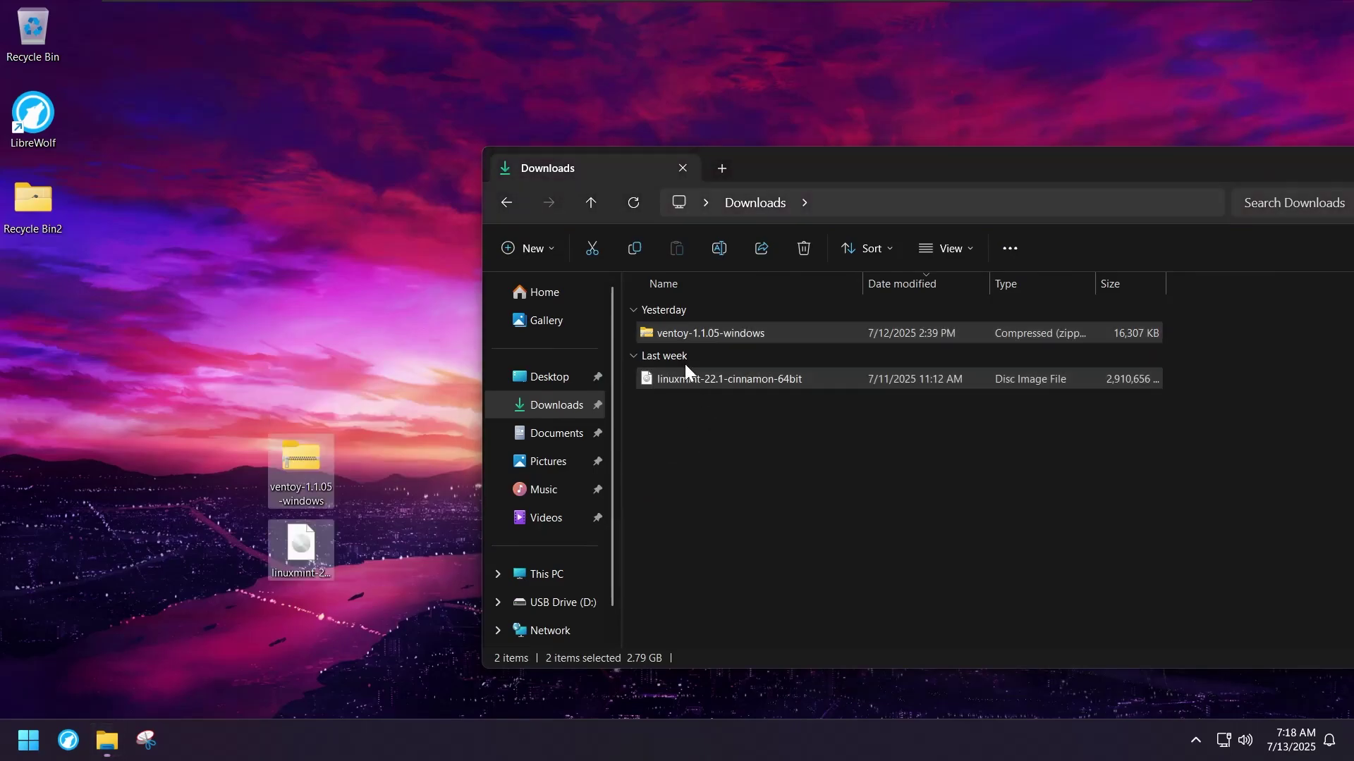
pyautogui.moveTo(891, 177); pyautogui.dragTo(529, 127)
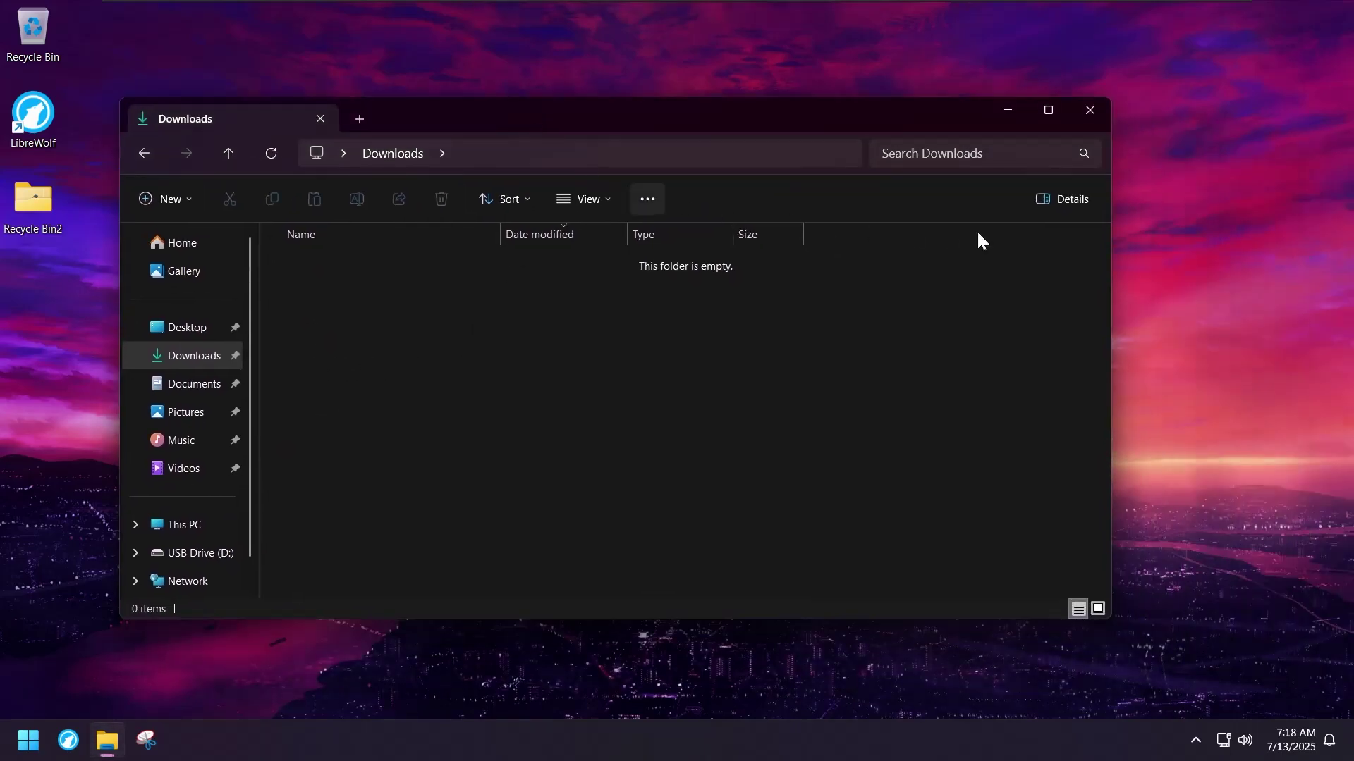
# Close File Explorer and move the two new icons nearer the desktop centre
pyautogui.click(1090, 112)
pyautogui.moveTo(287, 225); pyautogui.dragTo(339, 606)
pyautogui.moveTo(299, 464); pyautogui.dragTo(569, 212)
pyautogui.click(717, 282)
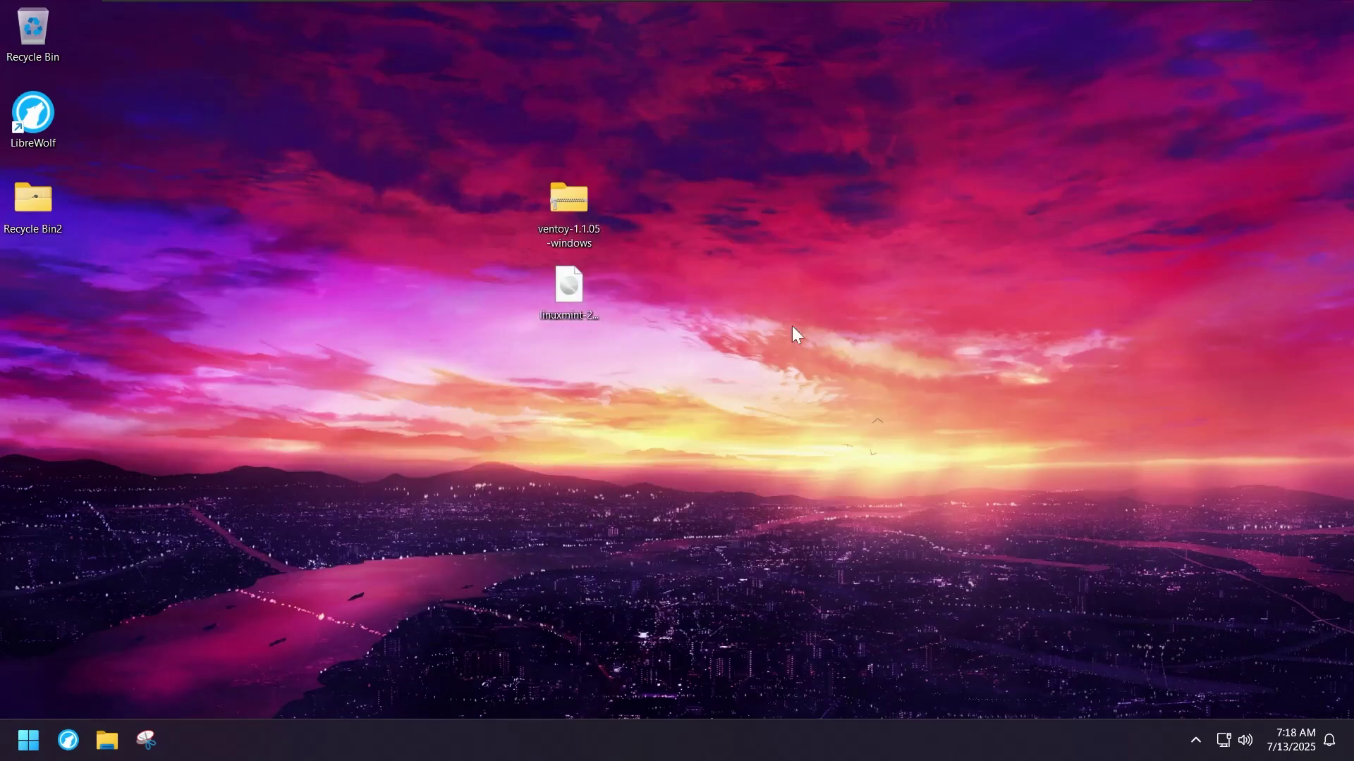
# Extract the ventoy-1.1.05-windows zip to the desktop and open its ventoy-1.1.05 folder
pyautogui.rightClick(568, 206)
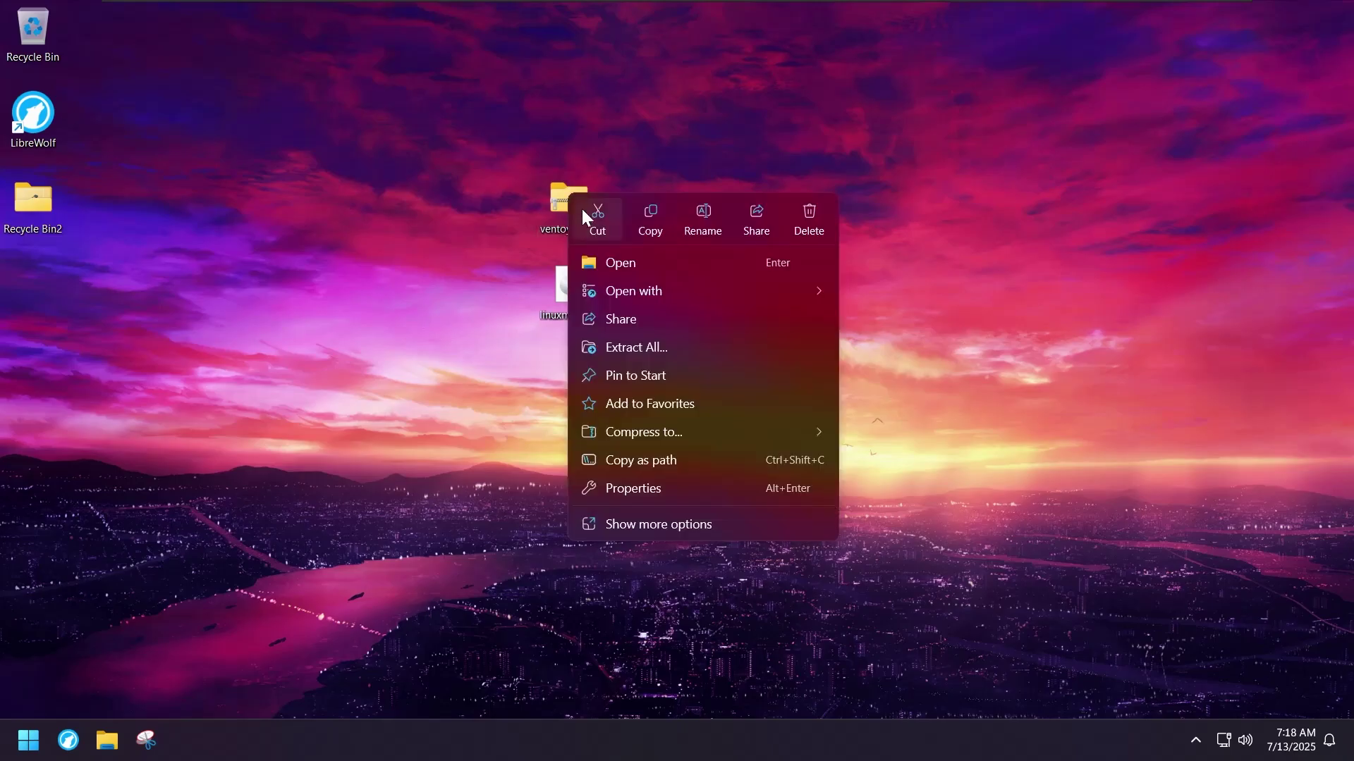
pyautogui.click(635, 341)
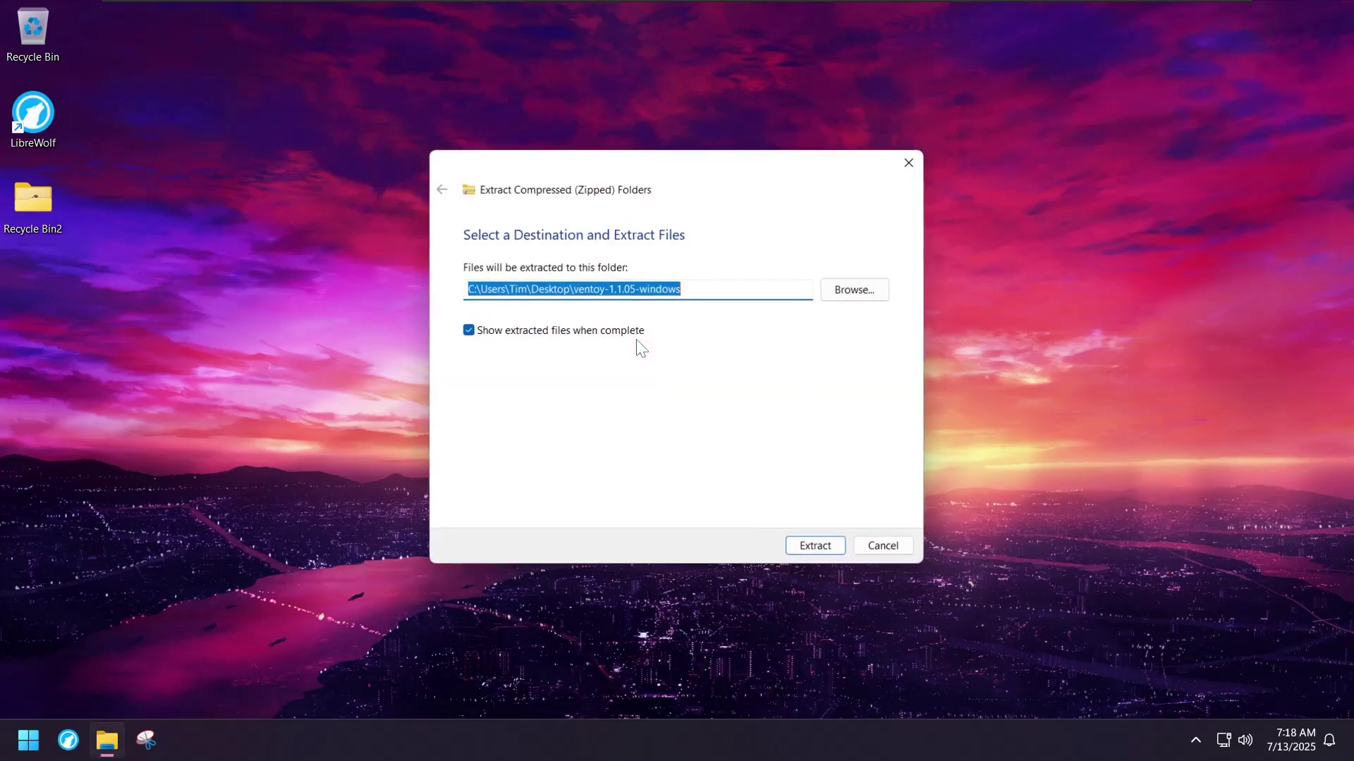
pyautogui.click(806, 547)
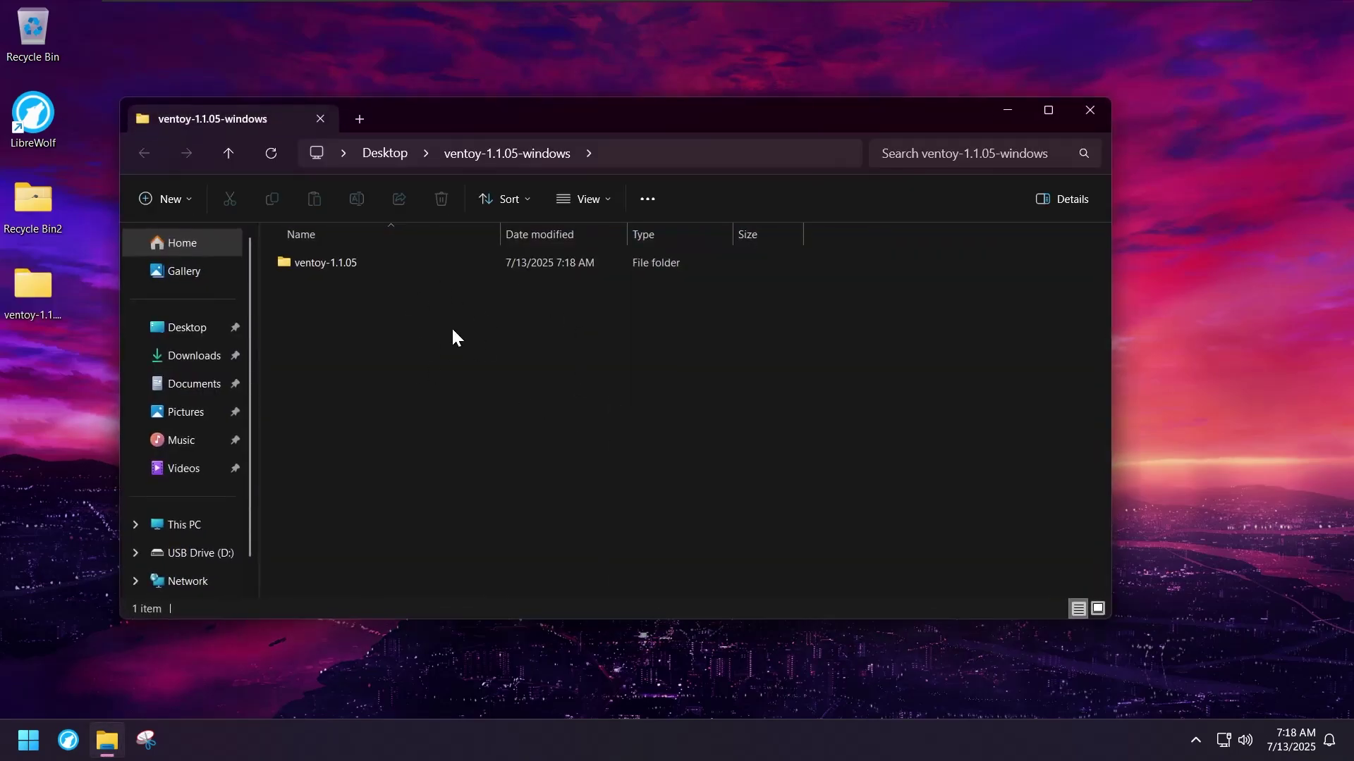
pyautogui.click(310, 271)
pyautogui.doubleClick(311, 264)
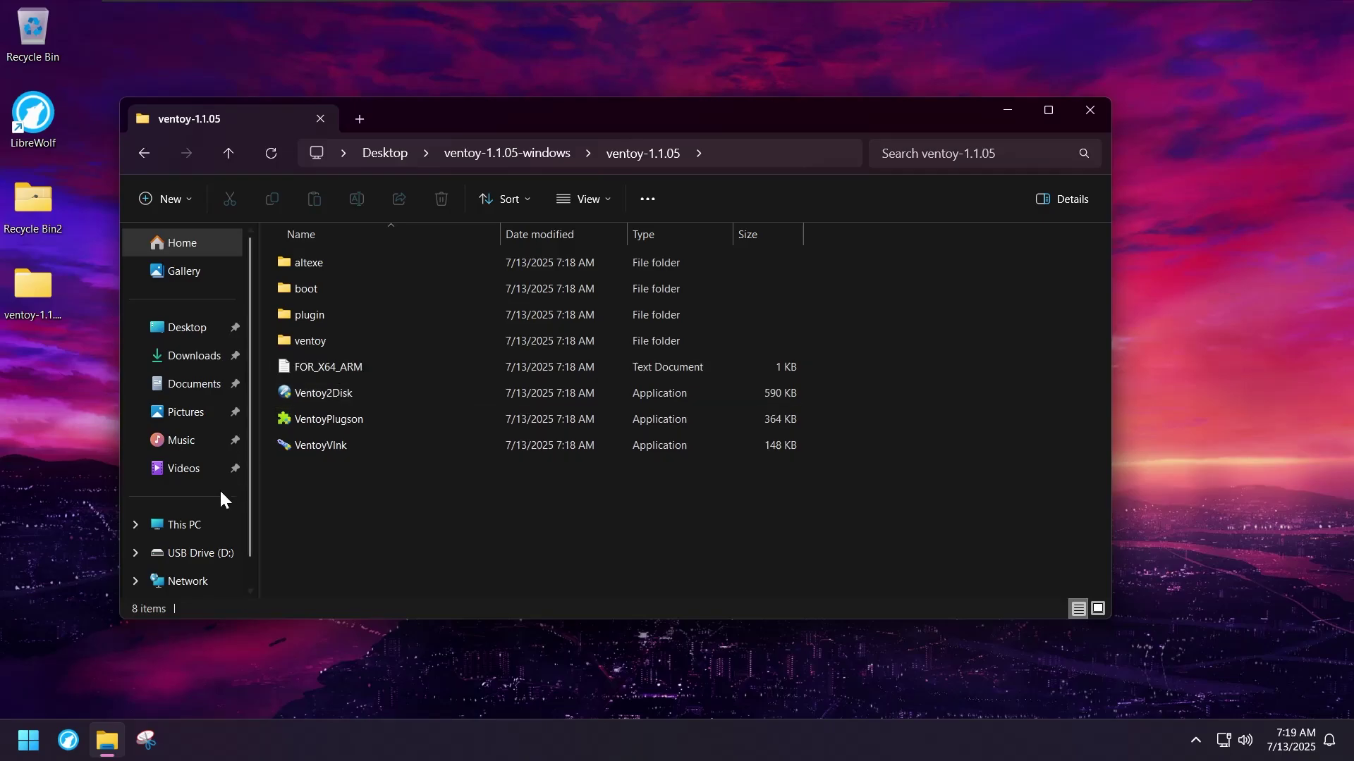
# Check the USB Drive (D:) under This PC
pyautogui.click(170, 525)
pyautogui.moveTo(497, 387); pyautogui.dragTo(671, 337)
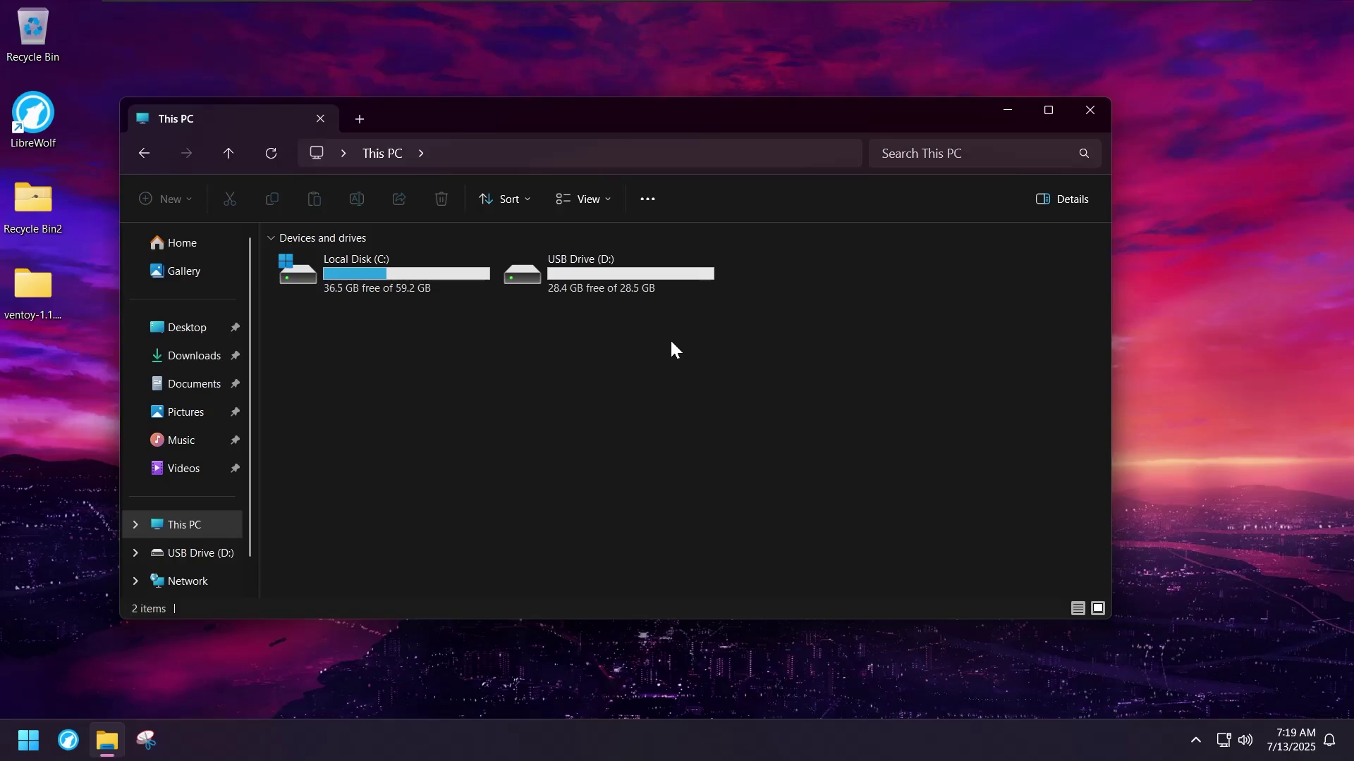
pyautogui.click(996, 112)
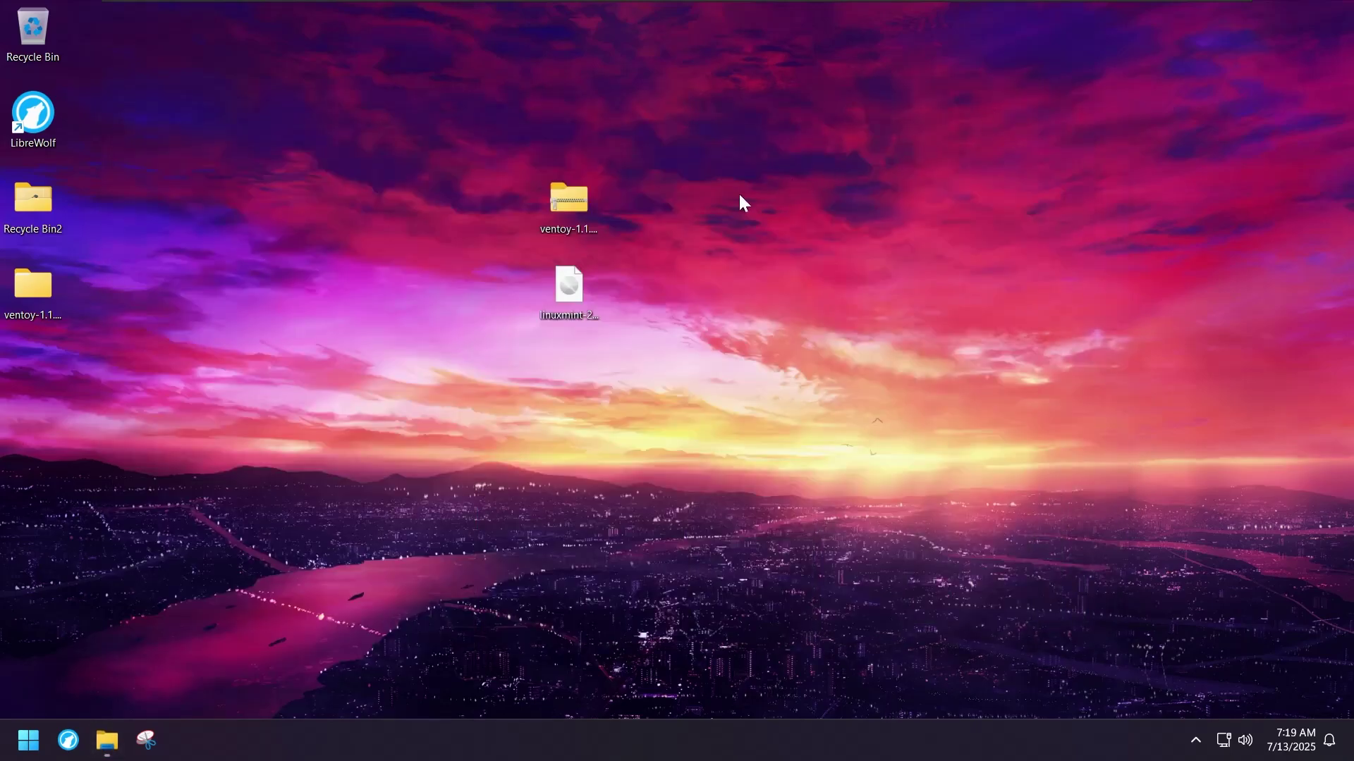
pyautogui.click(106, 740)
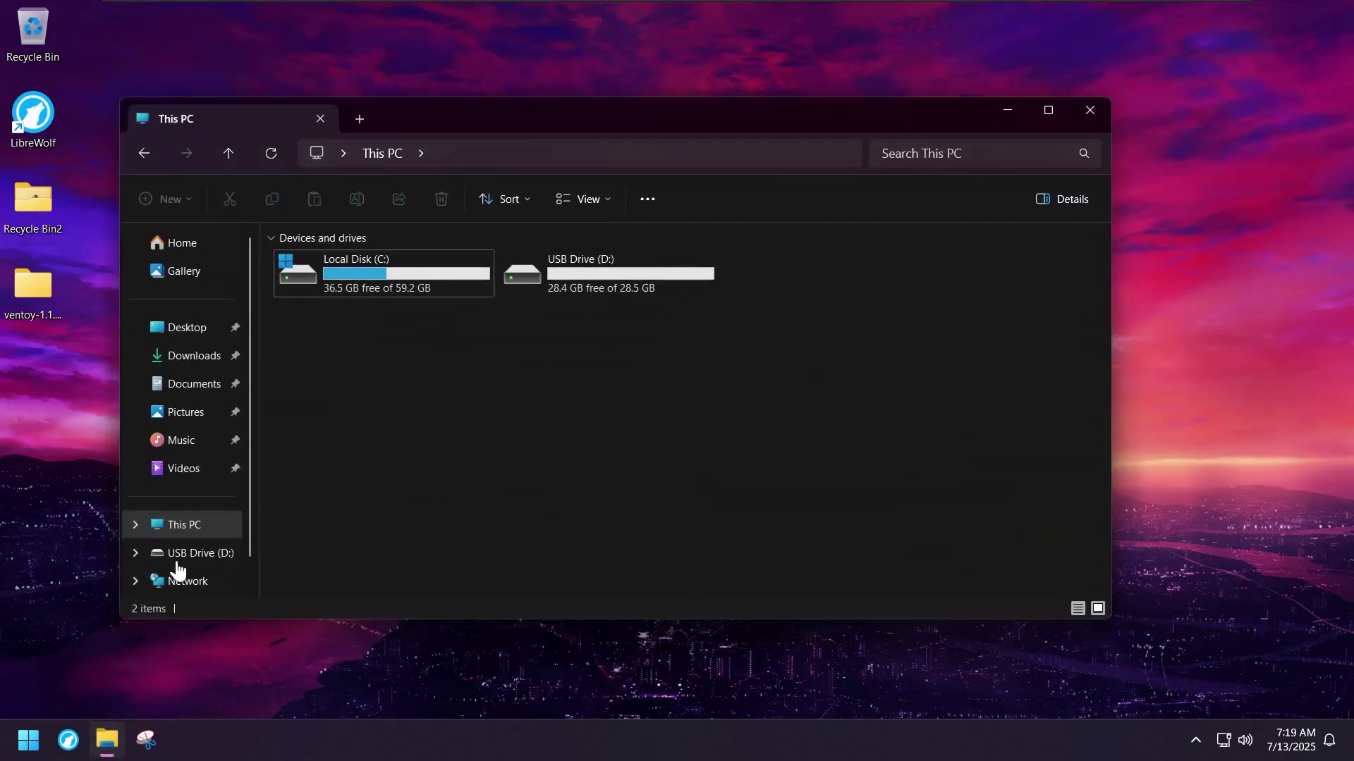
# Browse Desktop > ventoy-1.1.05-windows > ventoy-1.1.05 and launch Ventoy2Disk
pyautogui.click(203, 362)
pyautogui.click(201, 328)
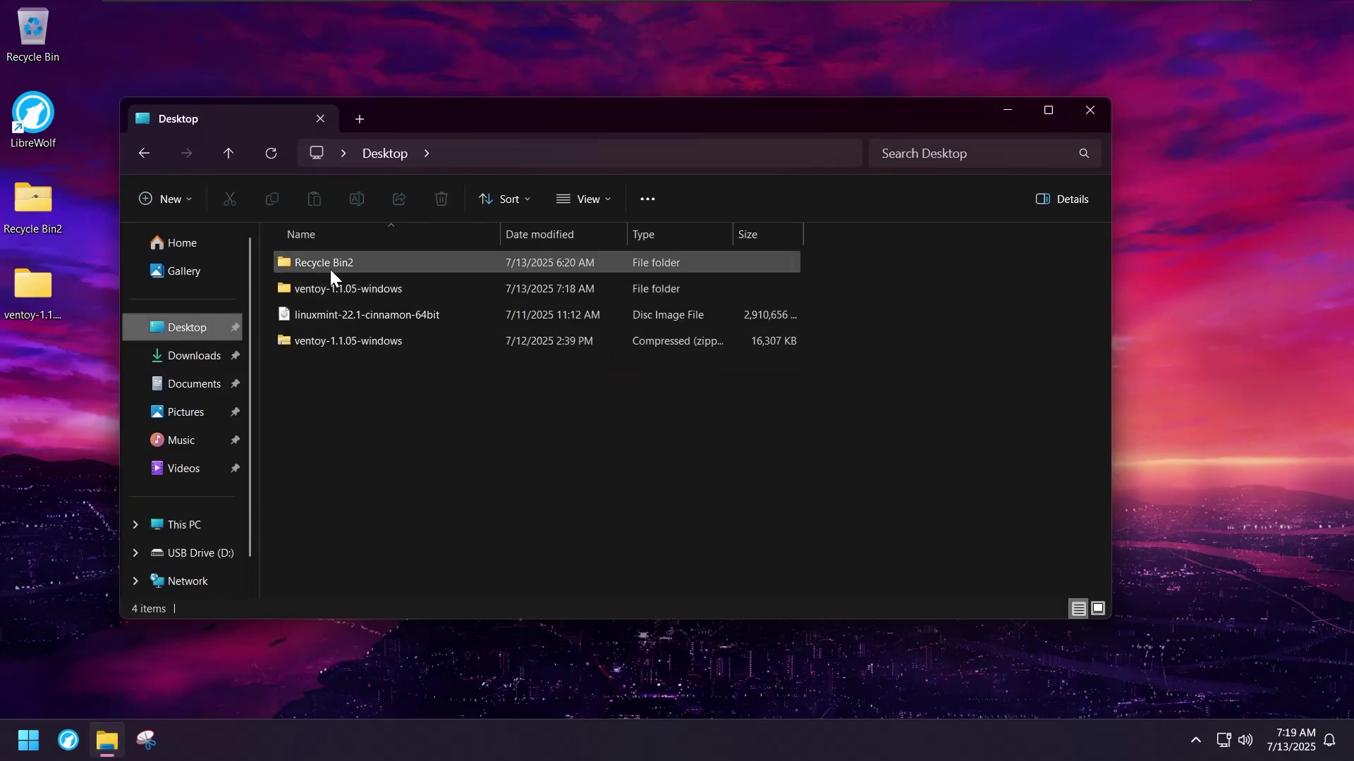
pyautogui.doubleClick(328, 288)
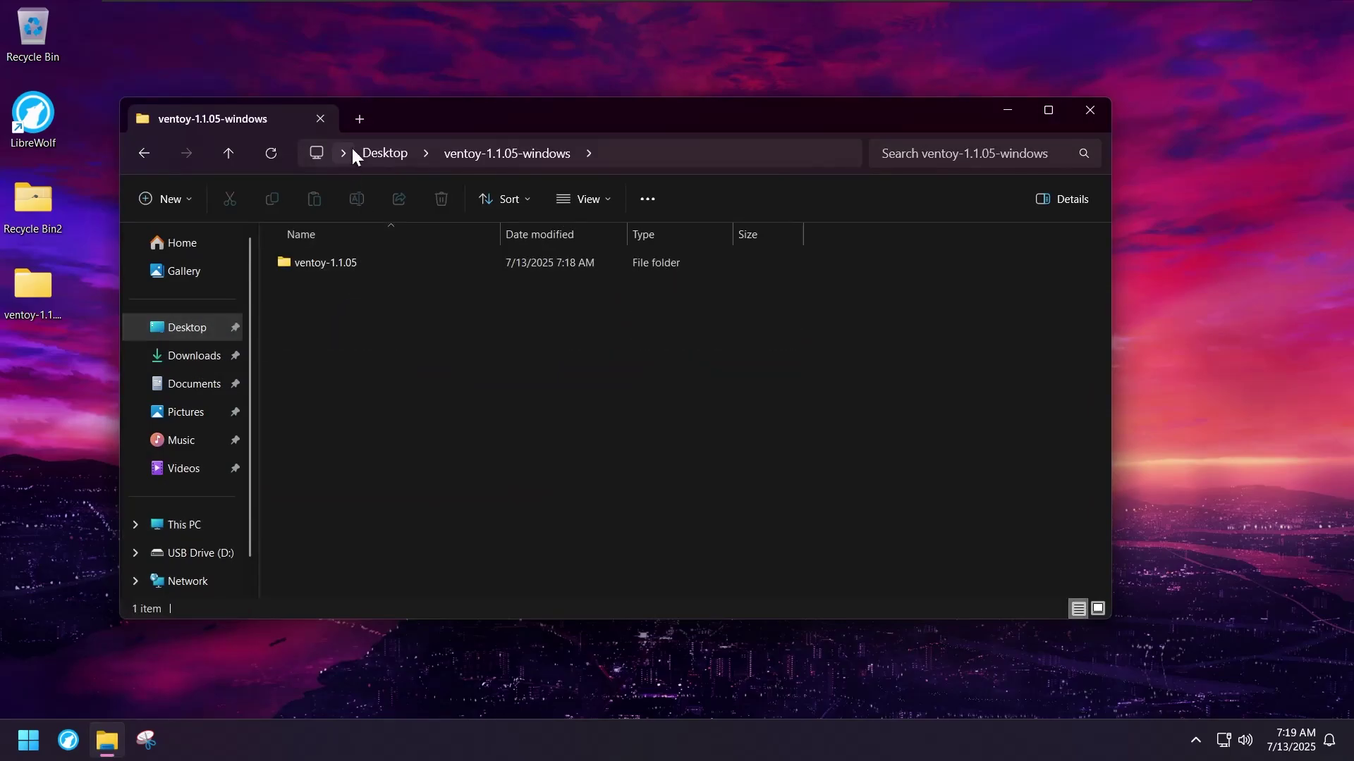
pyautogui.click(145, 155)
pyautogui.click(367, 317)
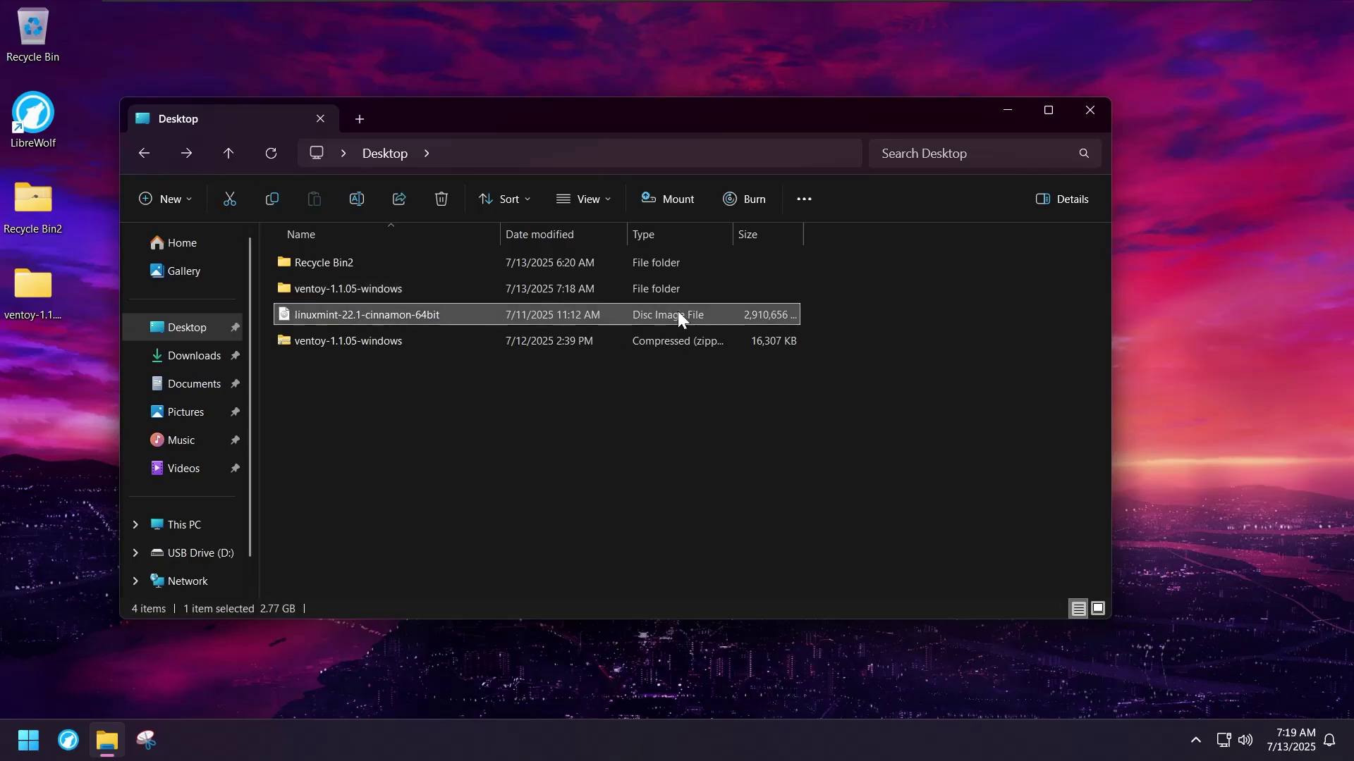
pyautogui.doubleClick(468, 292)
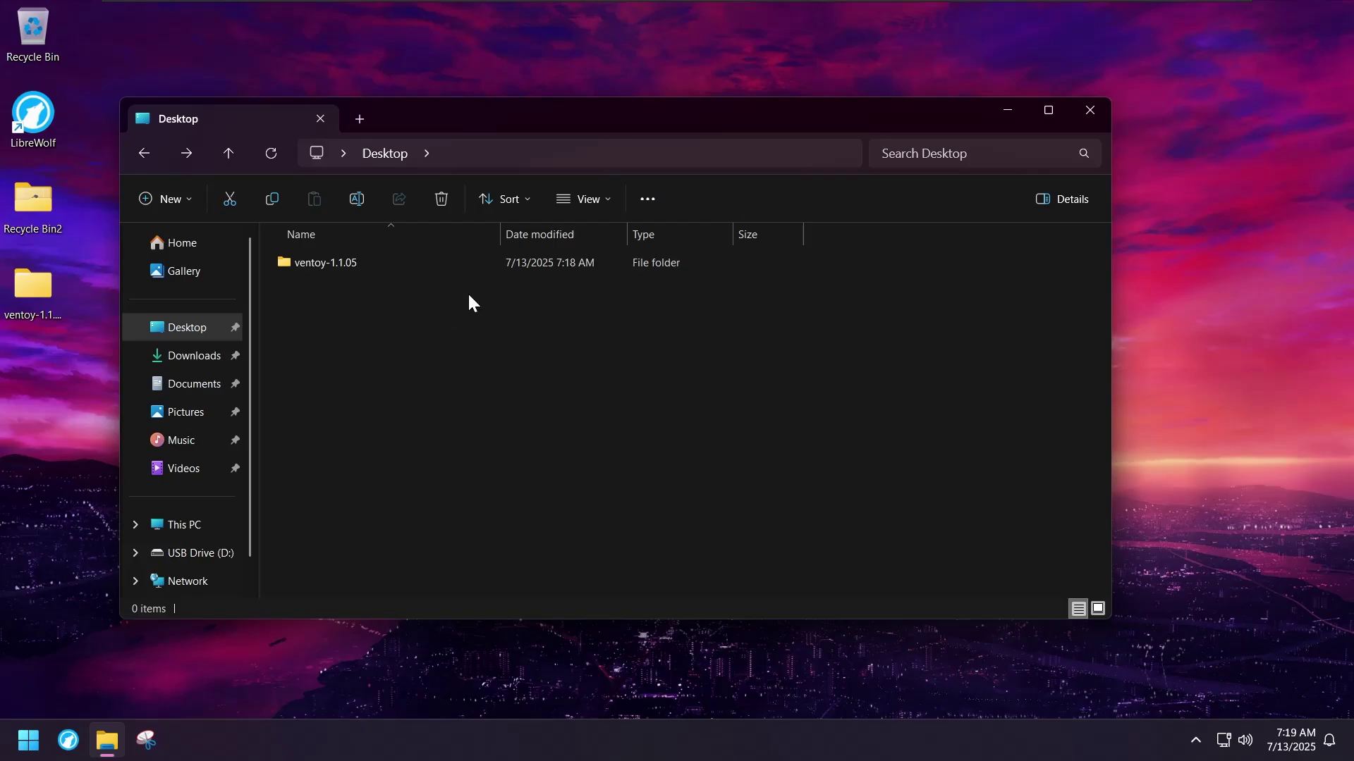
pyautogui.doubleClick(374, 264)
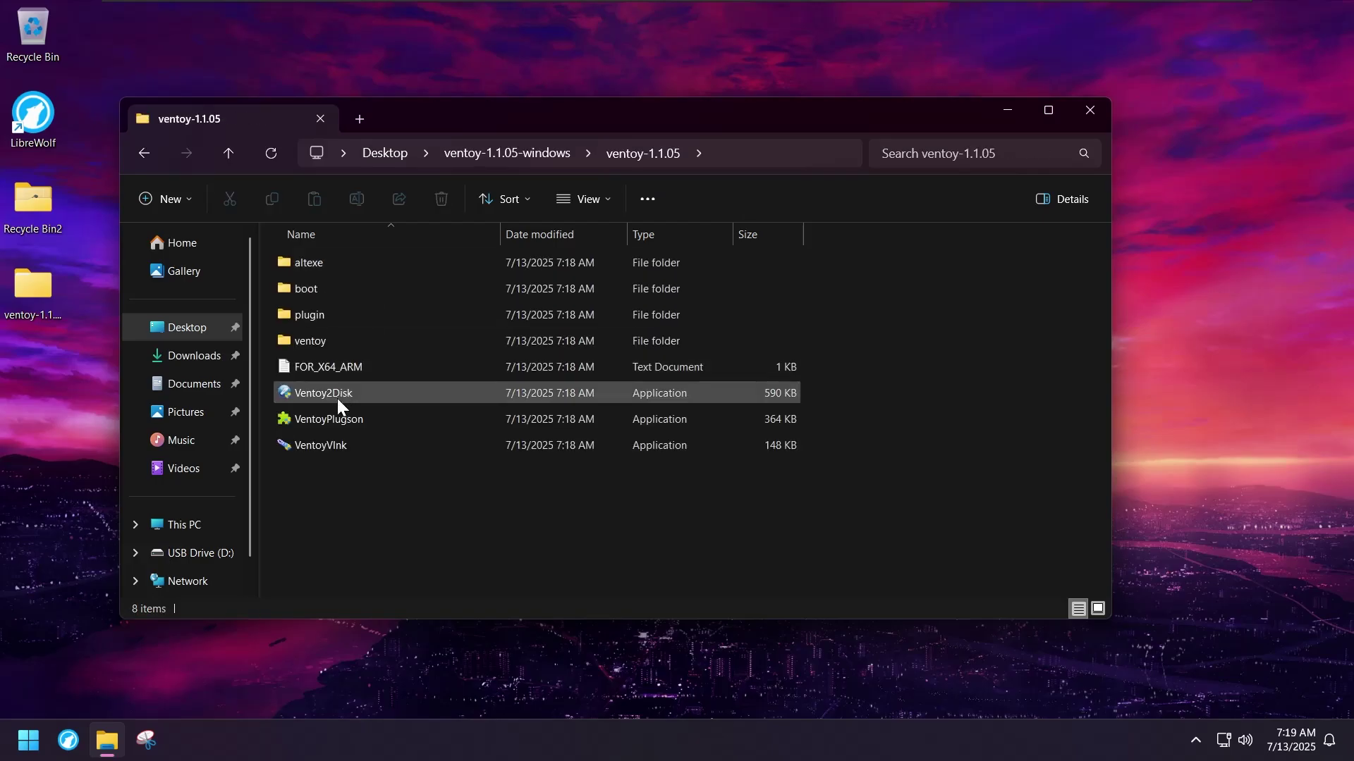
pyautogui.doubleClick(337, 395)
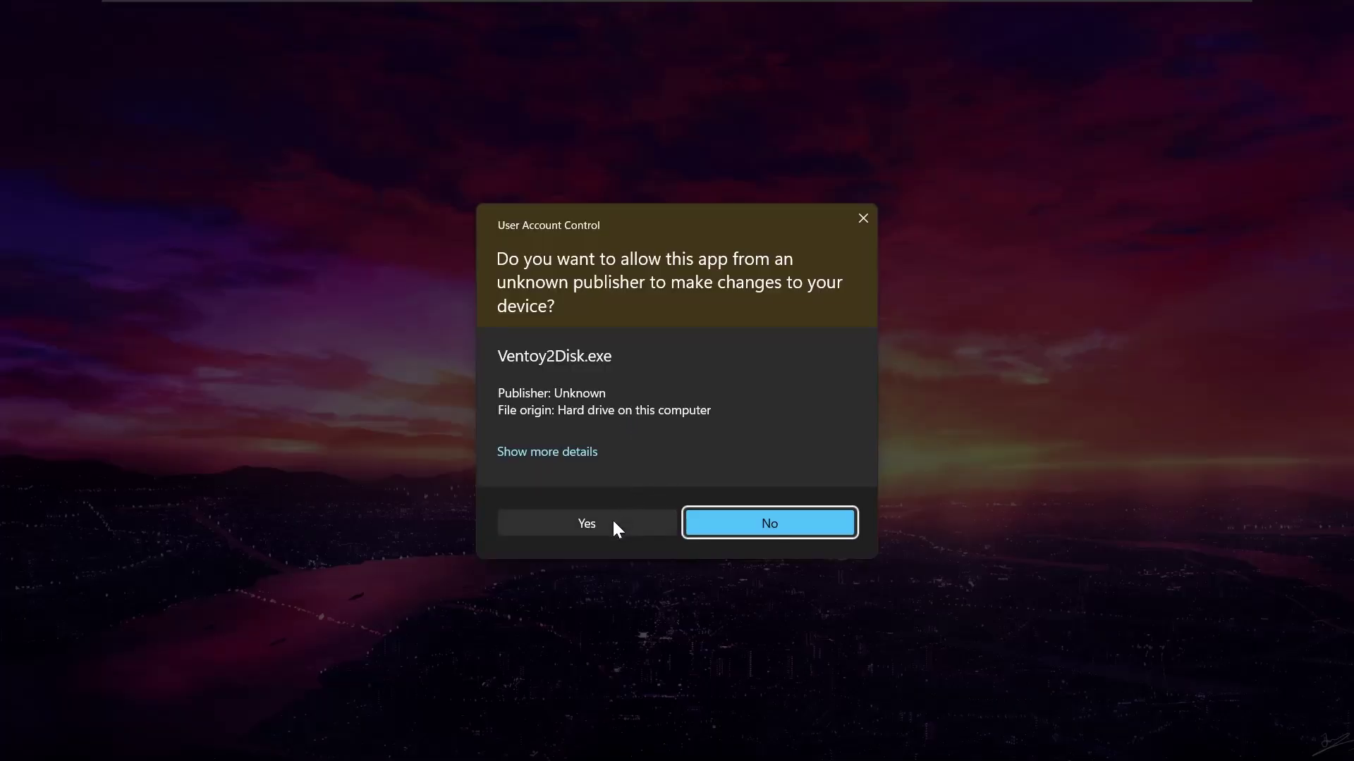
# Allow Ventoy2Disk to run and look over its options list without changes
pyautogui.click(614, 523)
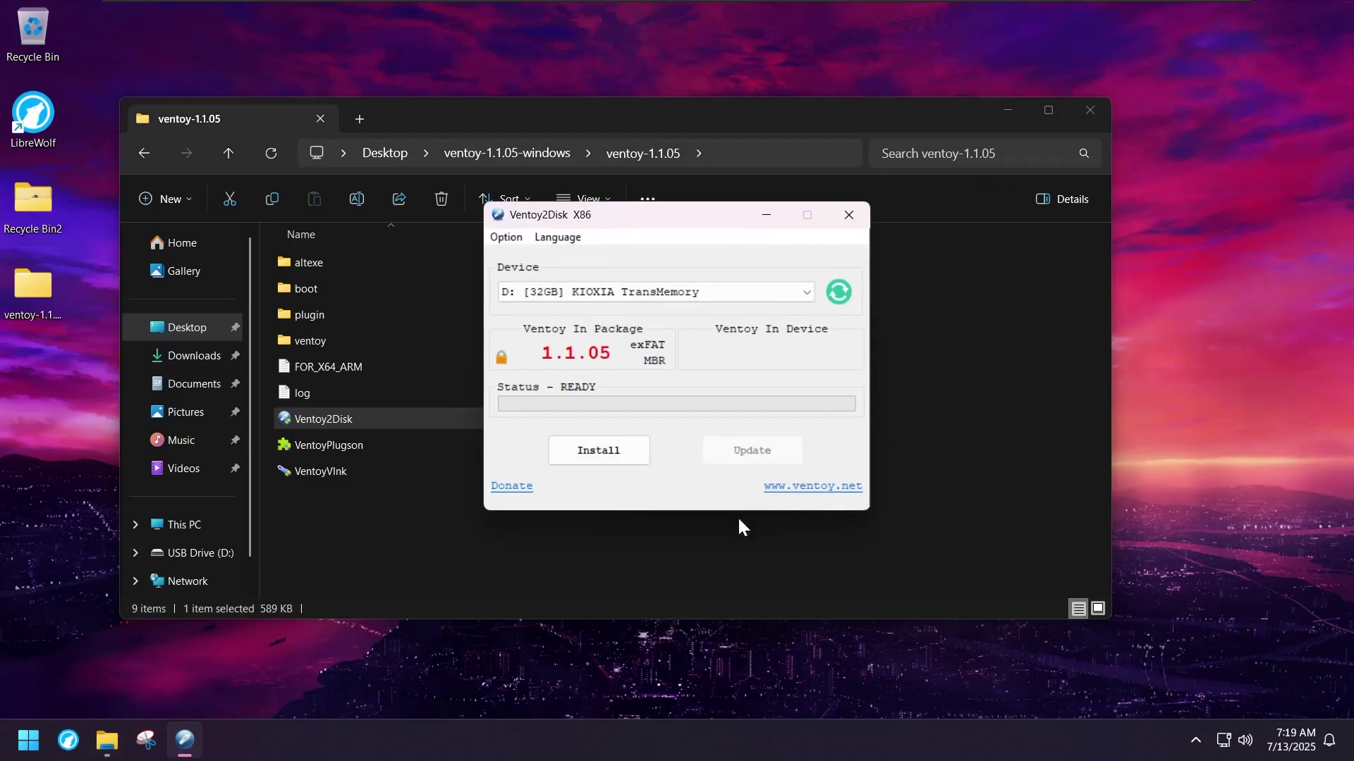
pyautogui.click(1004, 112)
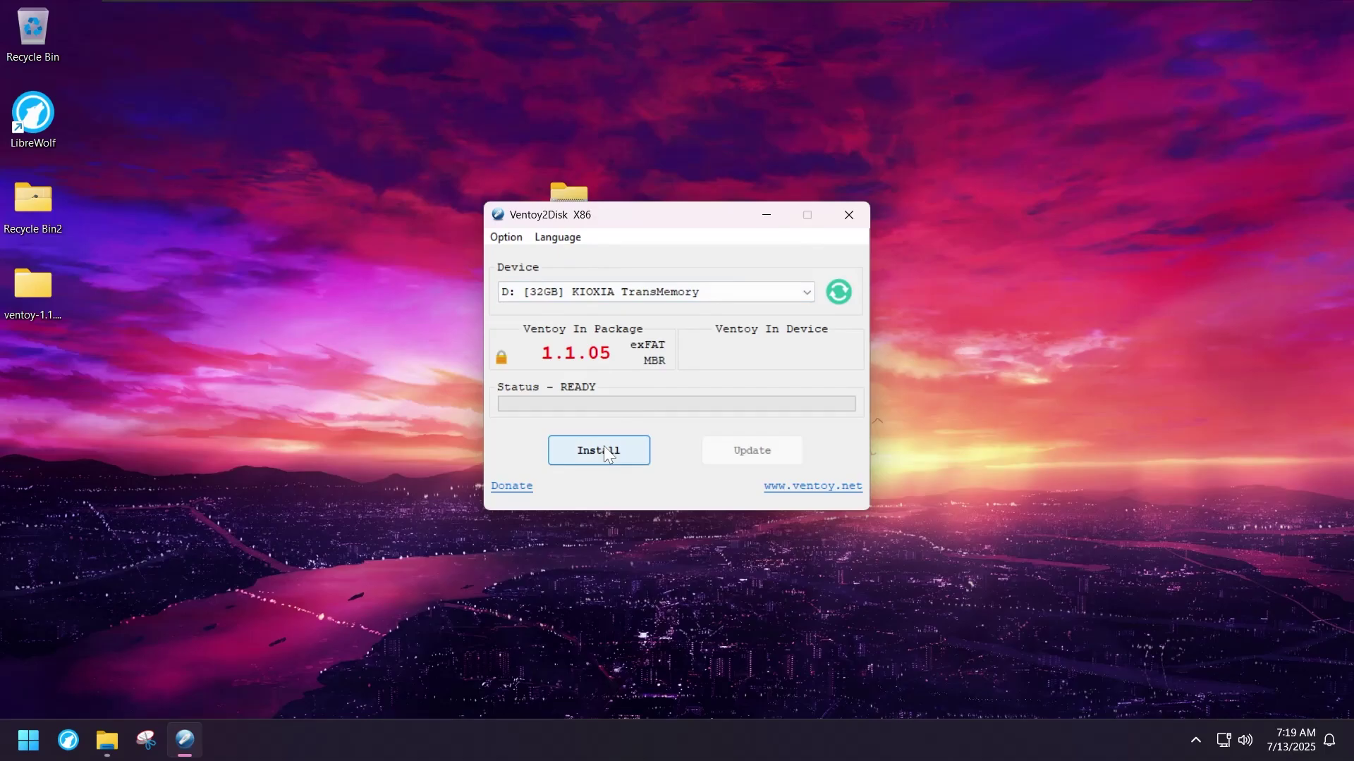
pyautogui.click(504, 237)
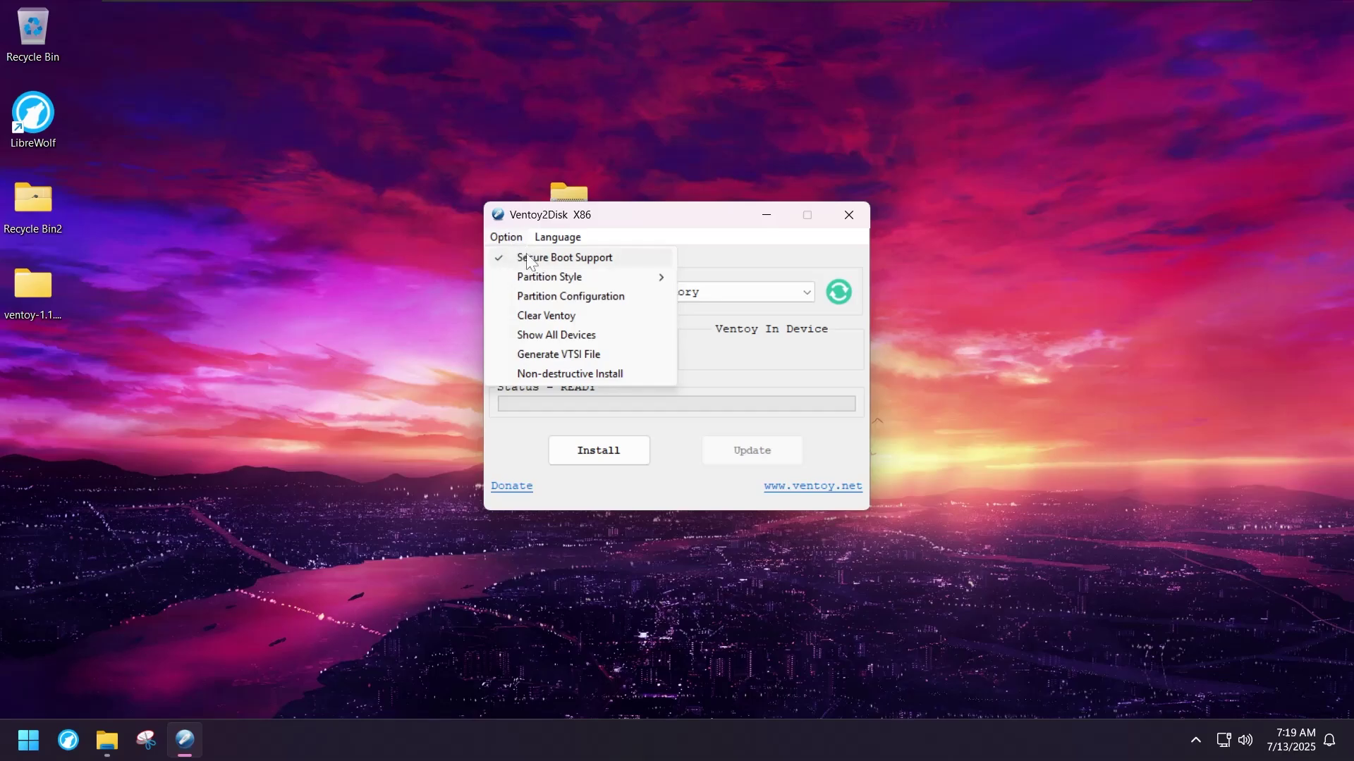
pyautogui.click(724, 273)
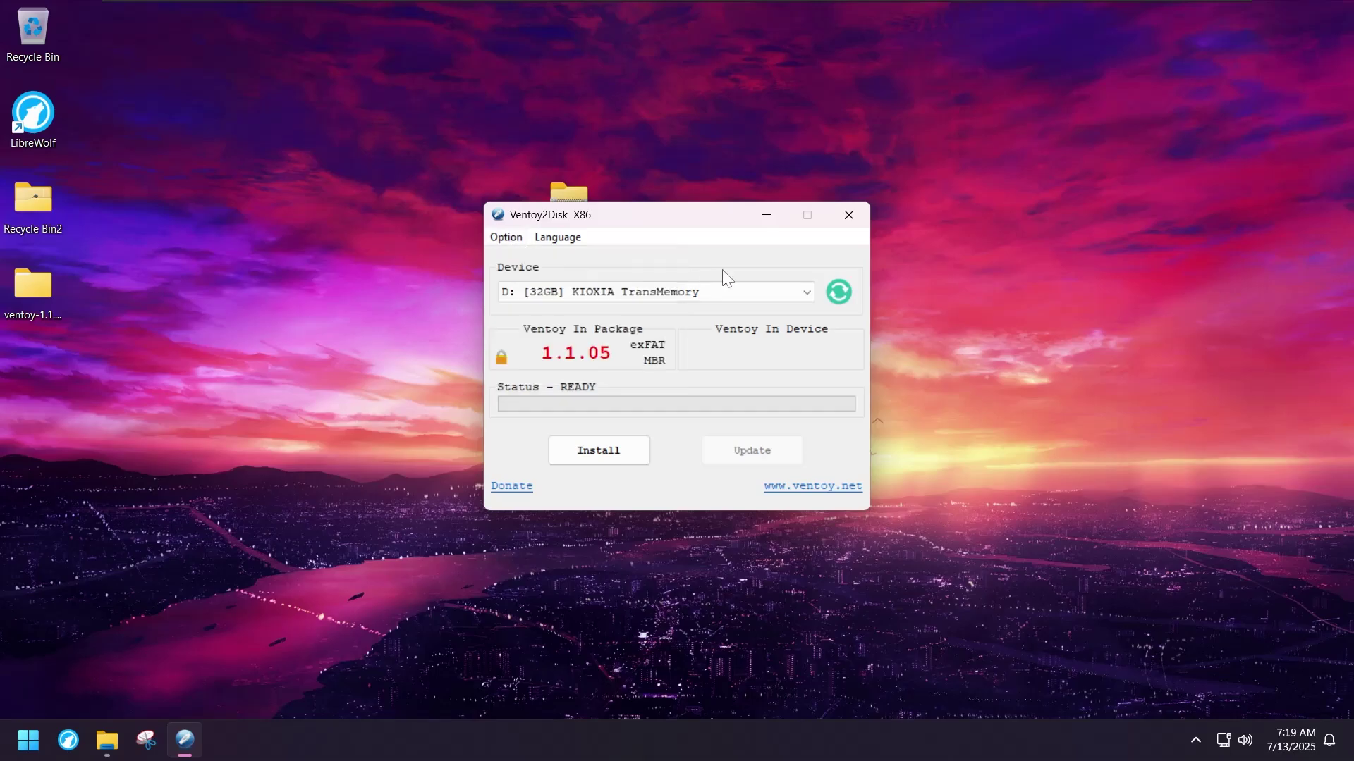
# Install Ventoy on USB drive D:, accepting both format warnings, then close Ventoy2Disk
pyautogui.click(631, 442)
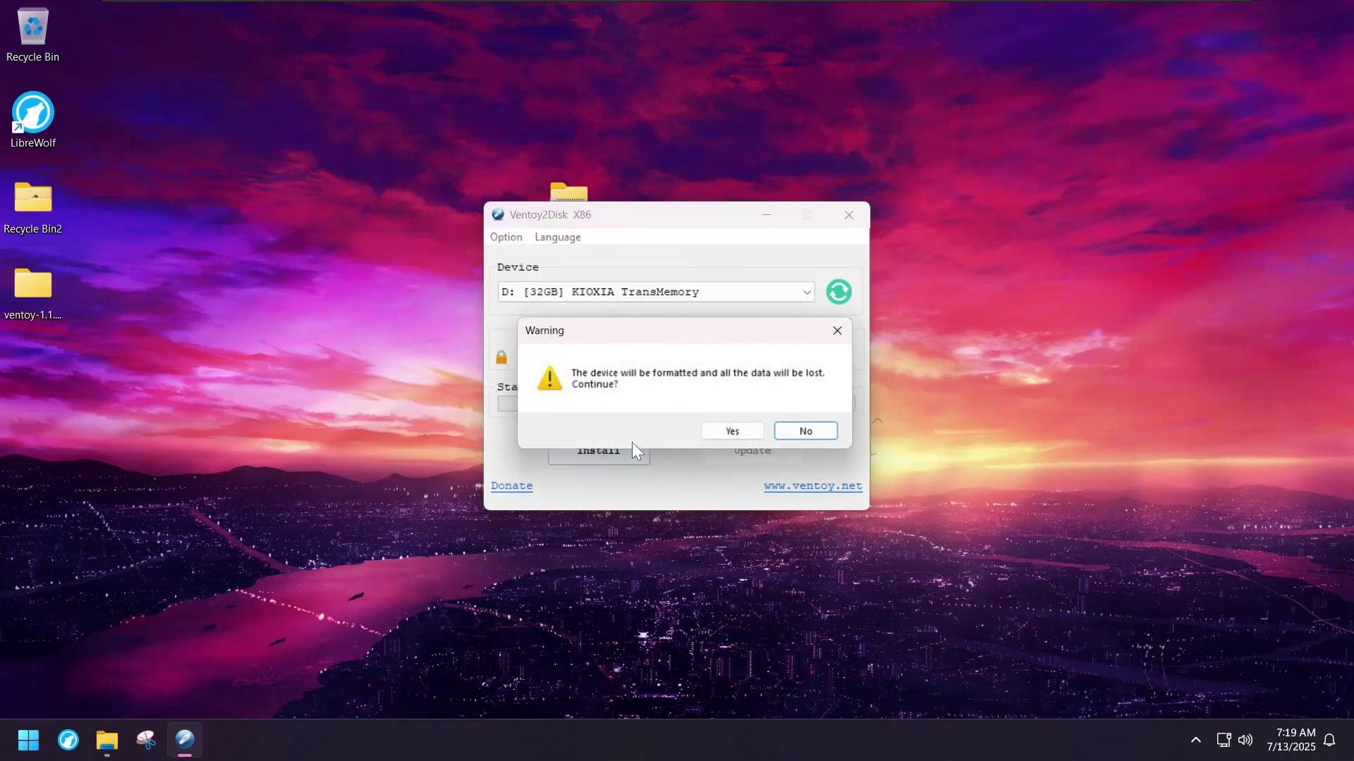
pyautogui.click(738, 430)
pyautogui.click(727, 430)
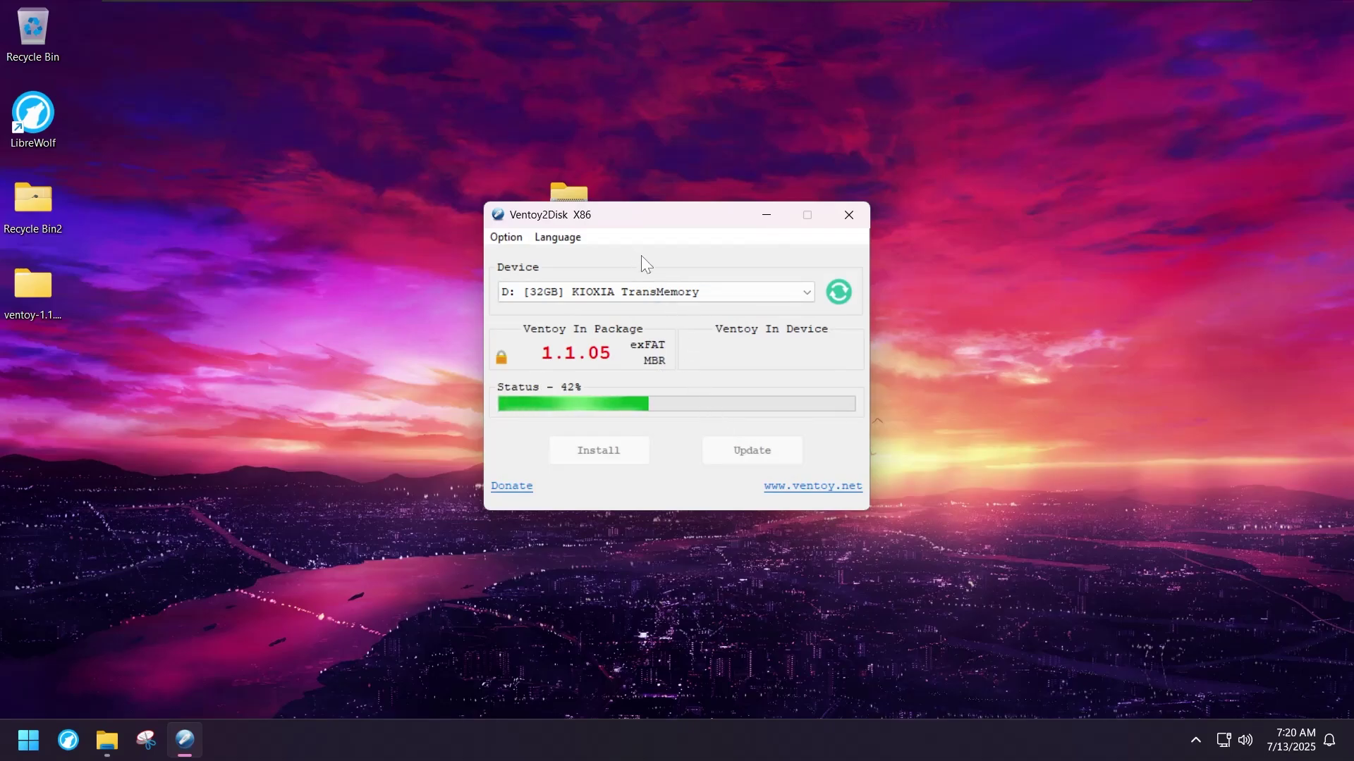
pyautogui.moveTo(645, 225); pyautogui.dragTo(637, 274)
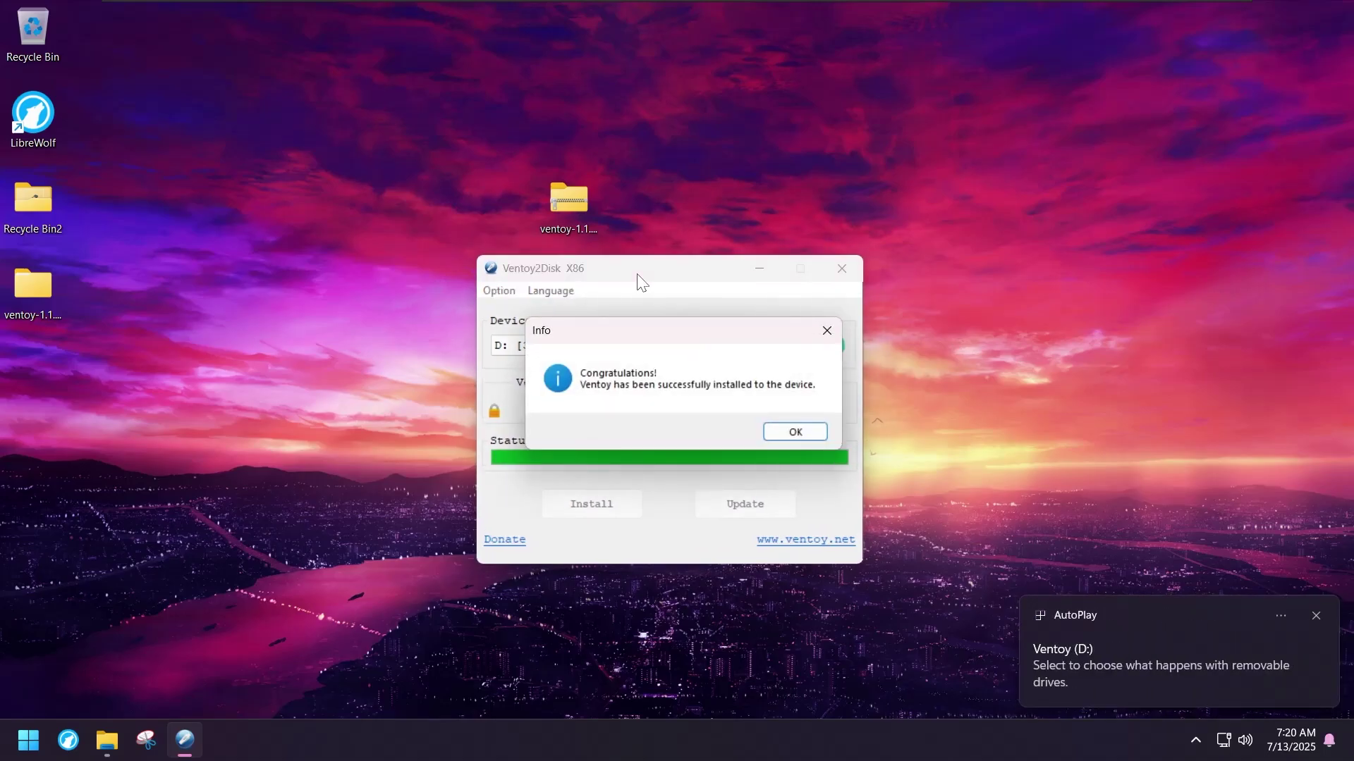
pyautogui.click(775, 429)
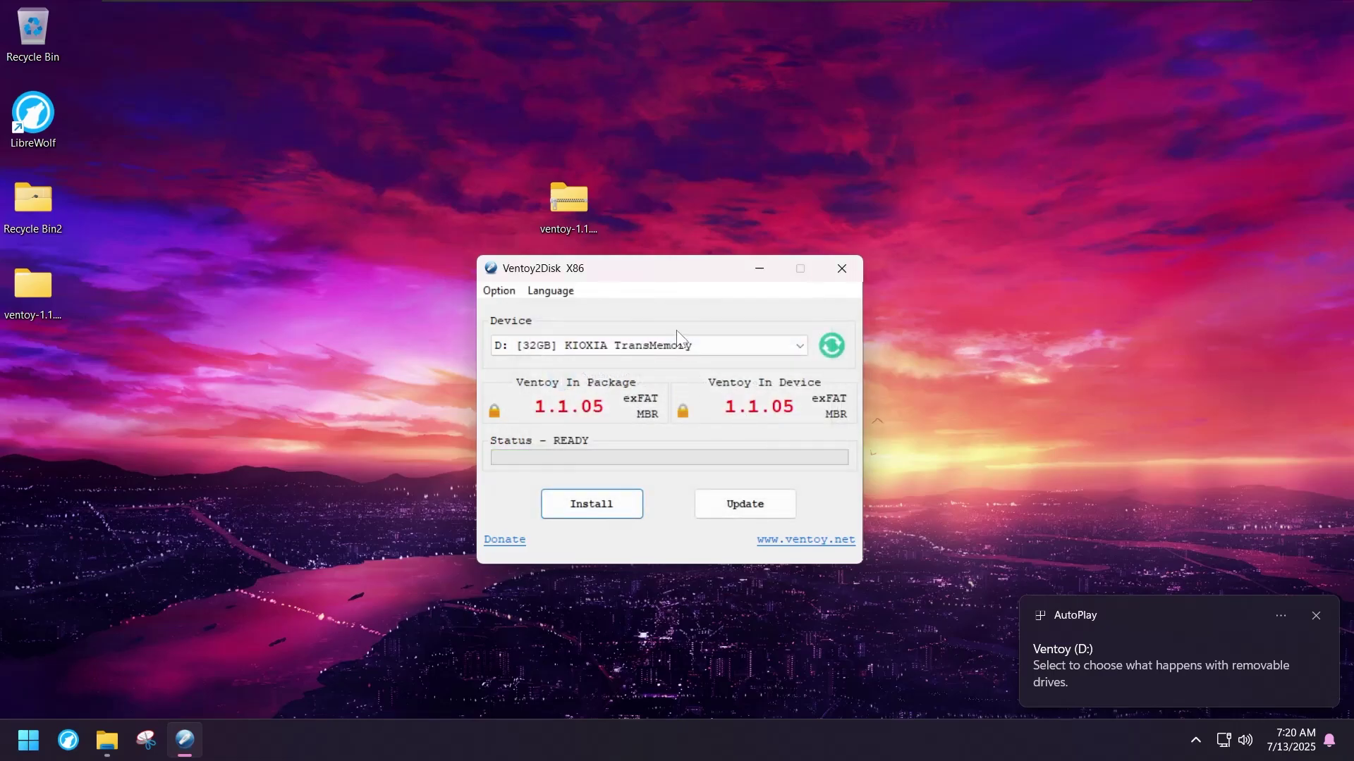
pyautogui.moveTo(639, 269); pyautogui.dragTo(640, 221)
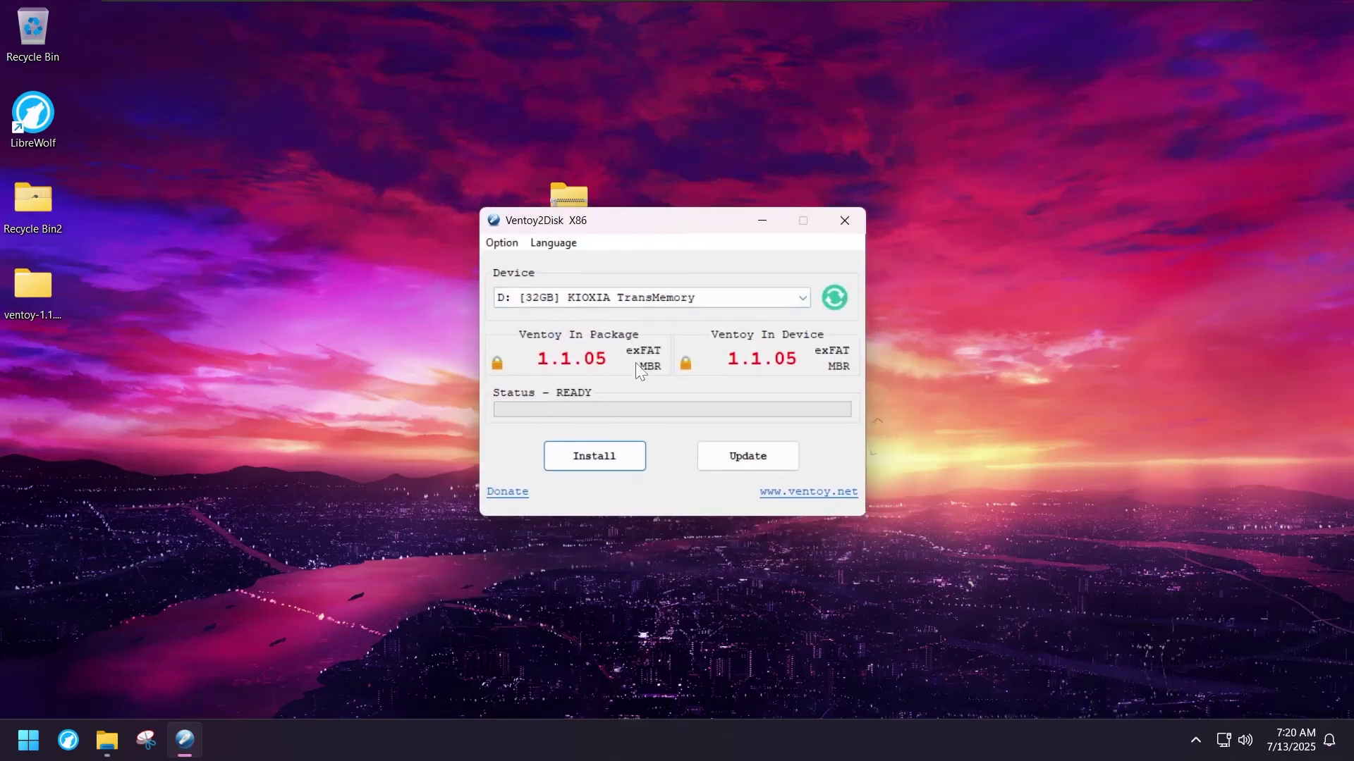
pyautogui.click(854, 229)
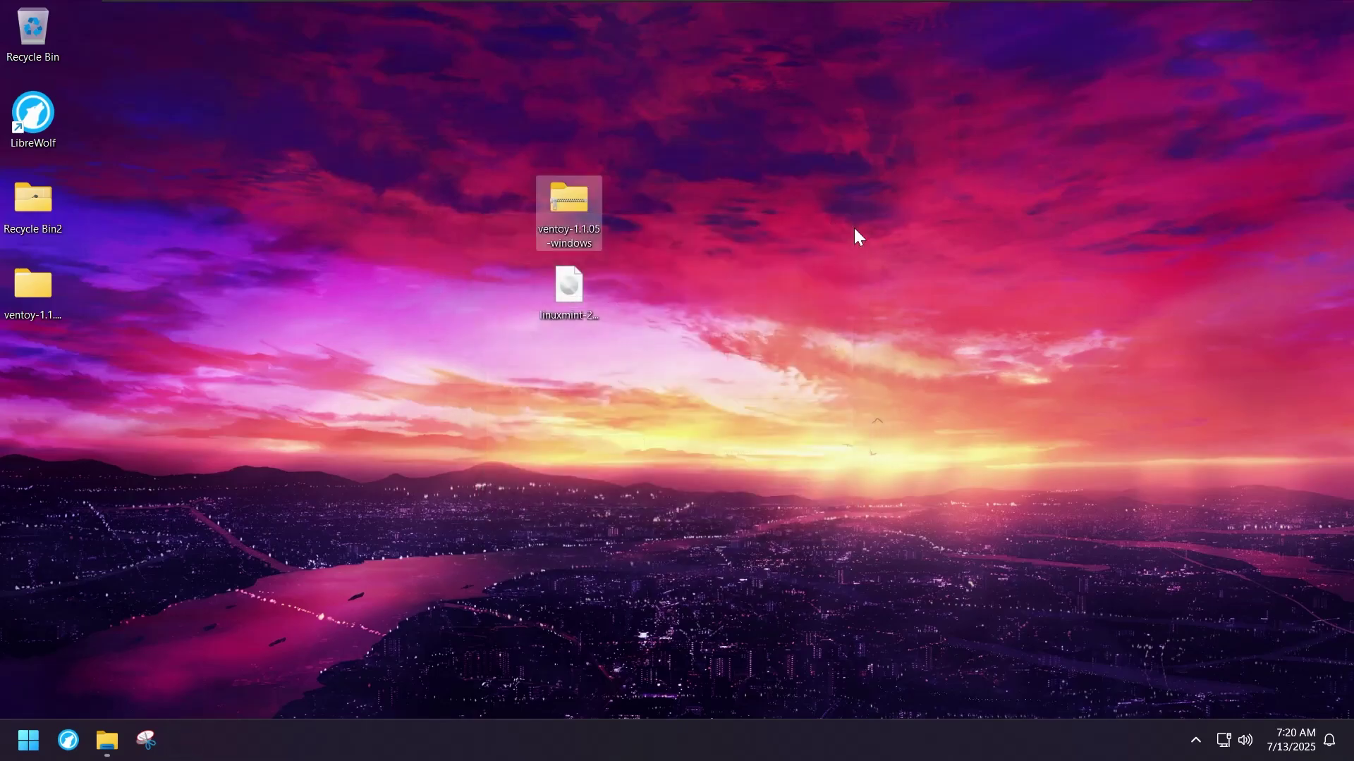
# Copy the linuxmint-22.1-cinnamon-64bit ISO and open Ventoy (D:) in File Explorer
pyautogui.click(565, 438)
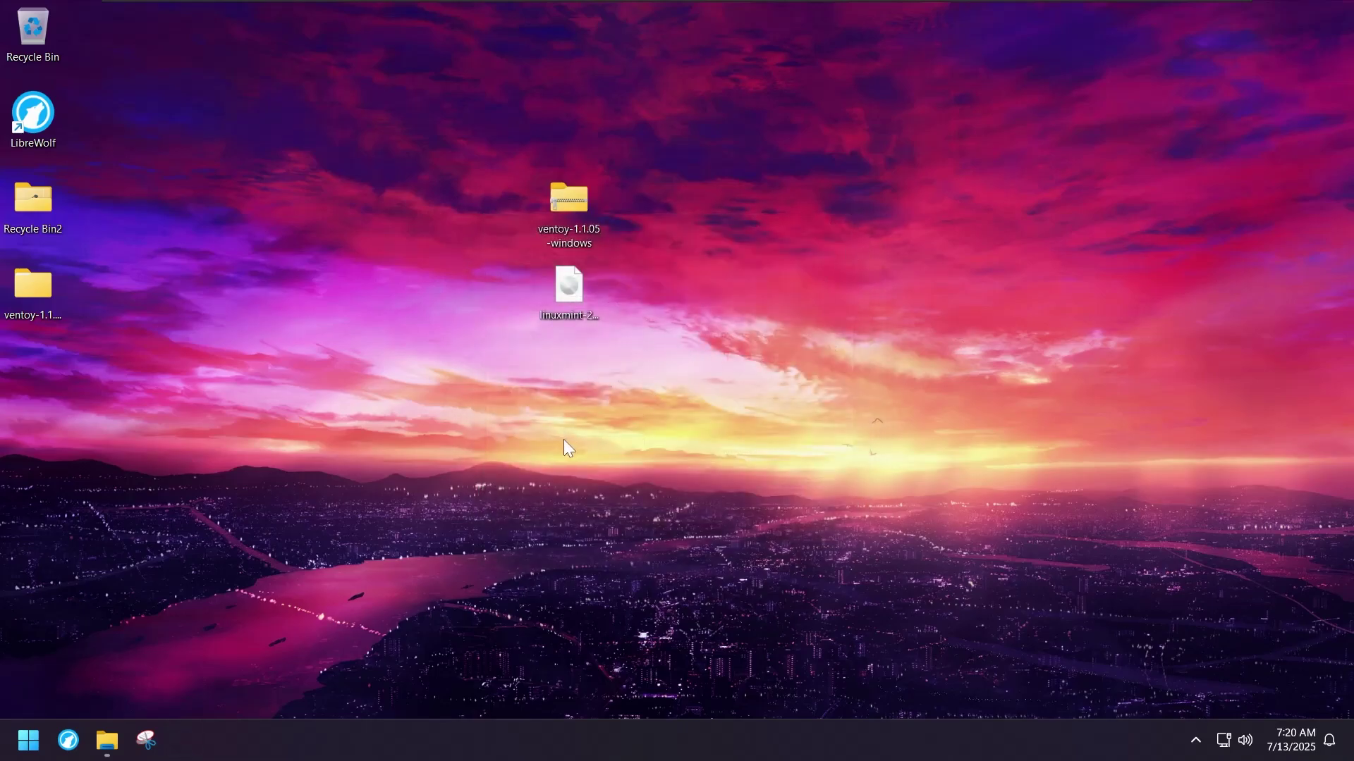
pyautogui.rightClick(564, 293)
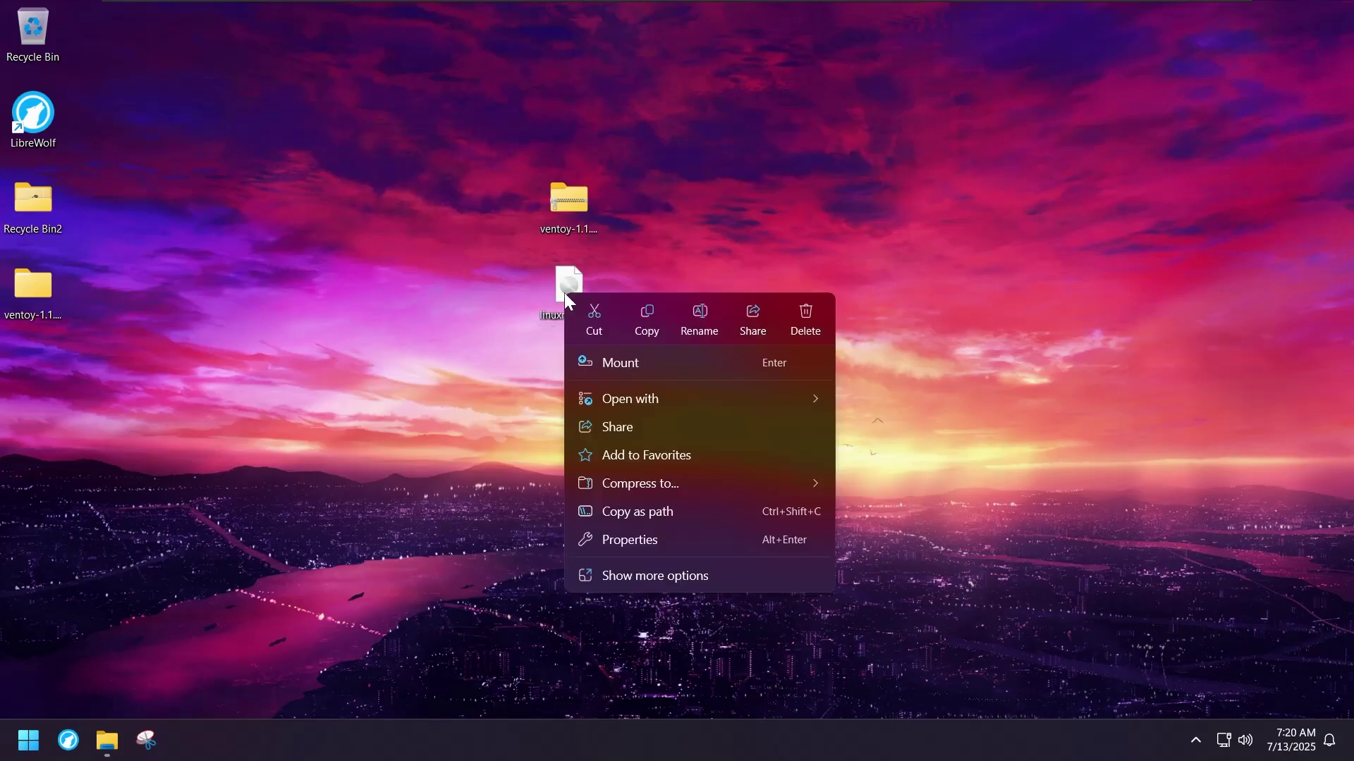
pyautogui.click(638, 321)
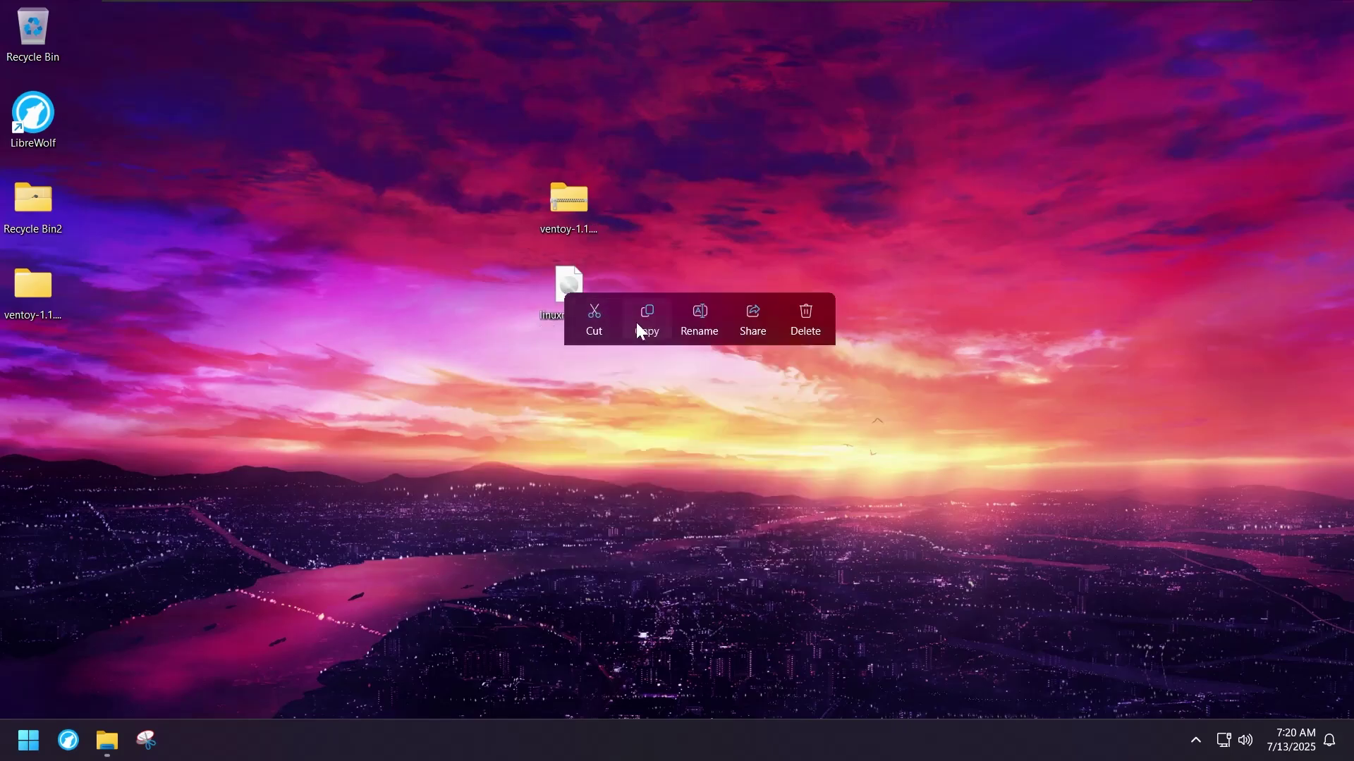
pyautogui.click(114, 738)
pyautogui.click(204, 520)
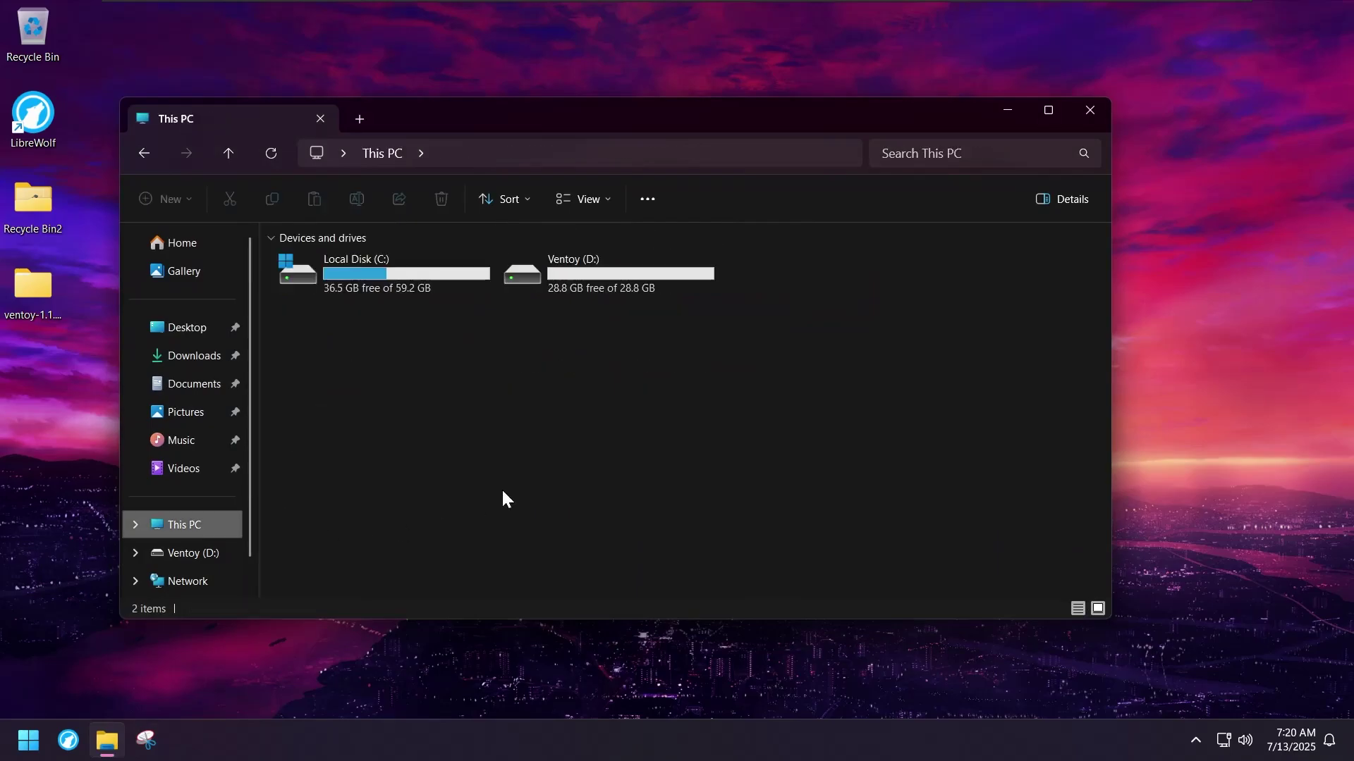
pyautogui.moveTo(554, 364); pyautogui.dragTo(672, 390)
pyautogui.doubleClick(633, 280)
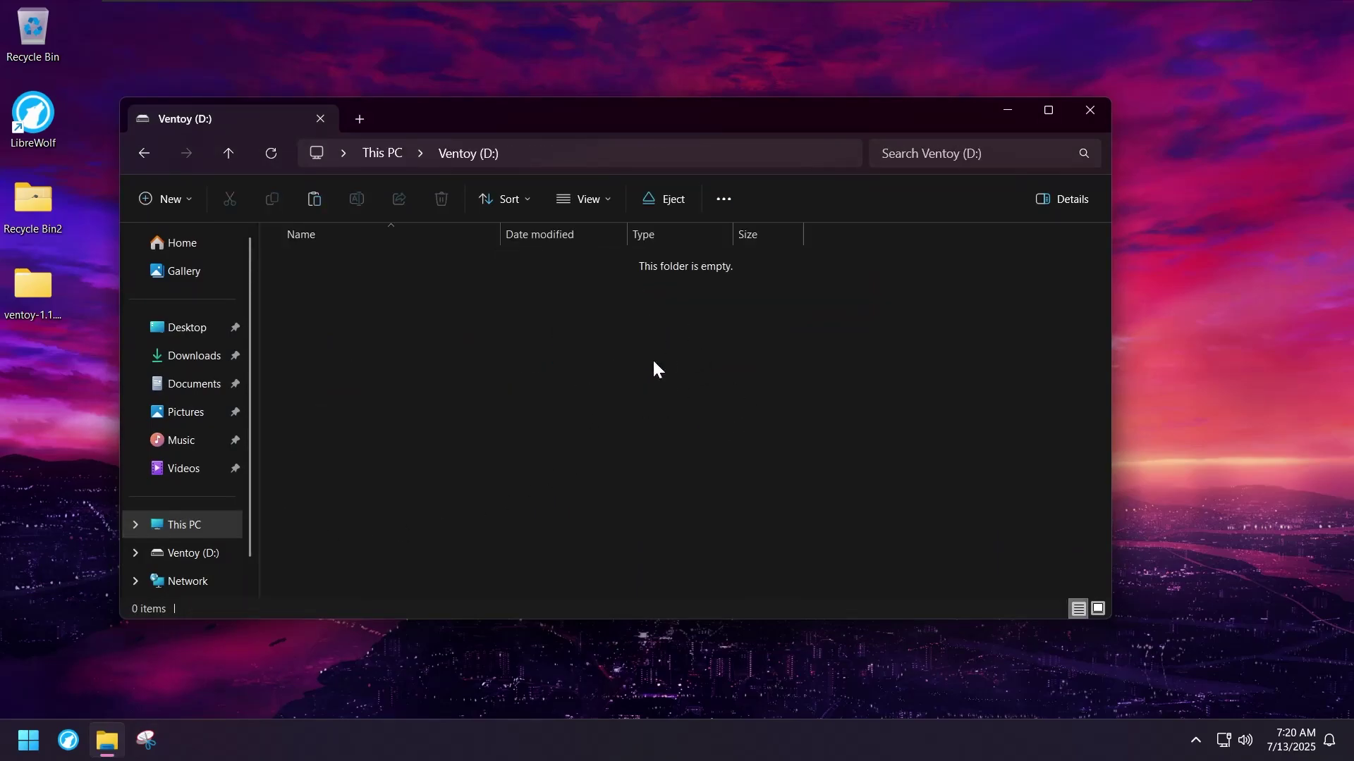
# Paste the ISO onto Ventoy (D:) and minimize Explorer while it copies
pyautogui.rightClick(406, 379)
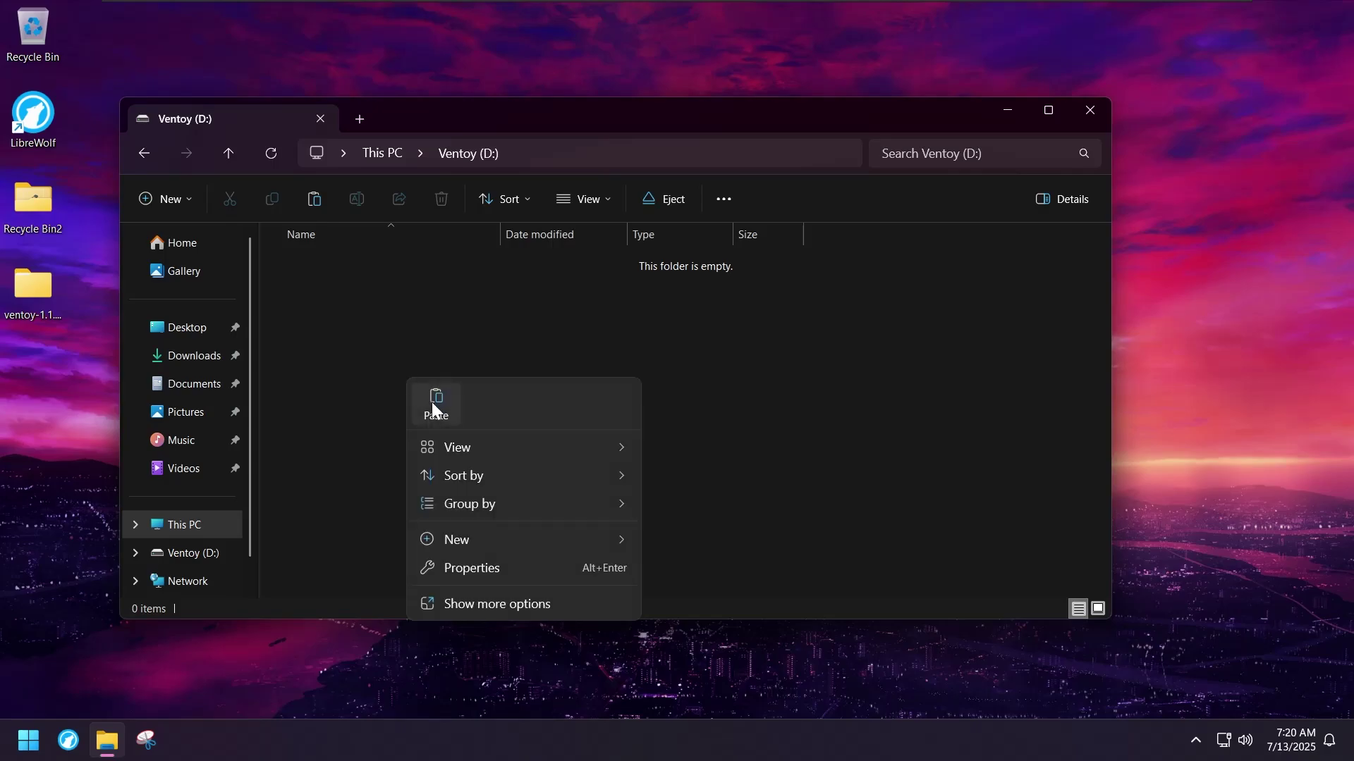
pyautogui.click(431, 399)
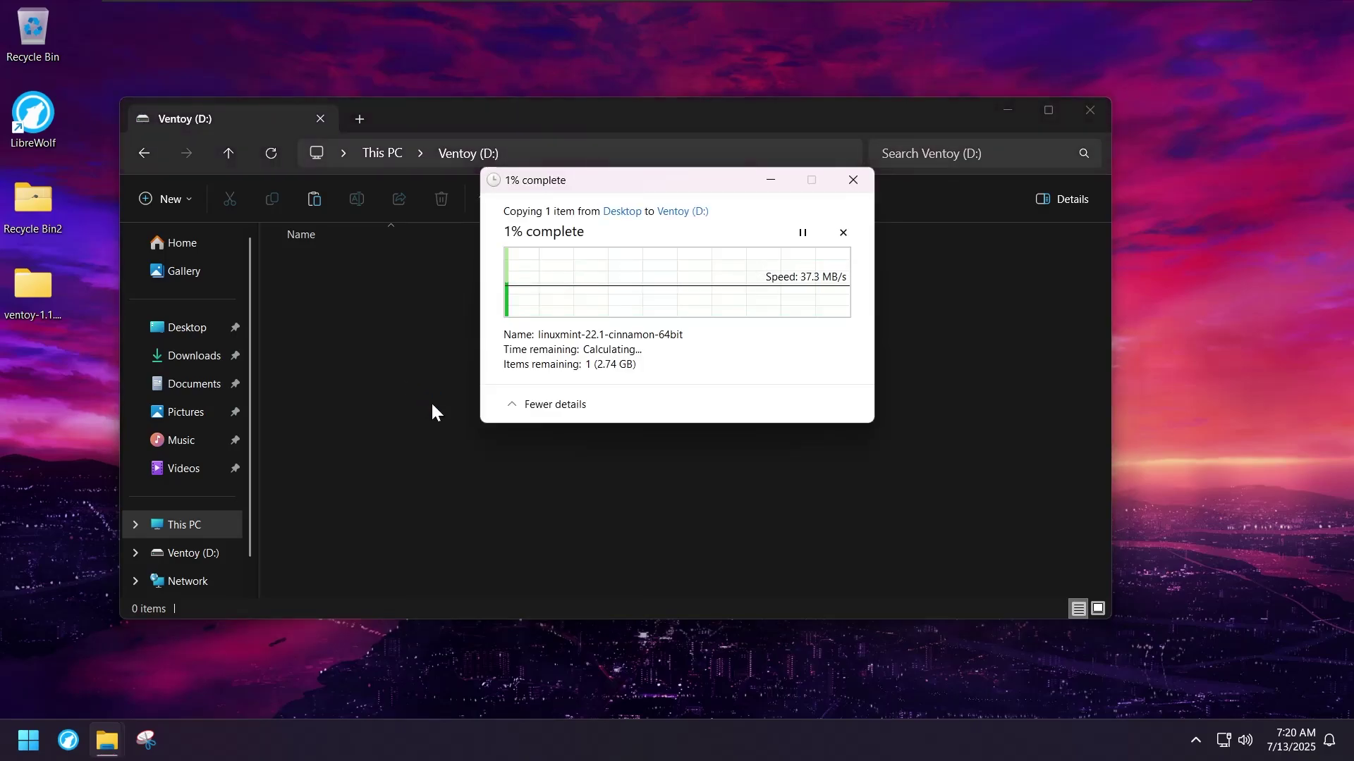
pyautogui.moveTo(634, 184); pyautogui.dragTo(1003, 201)
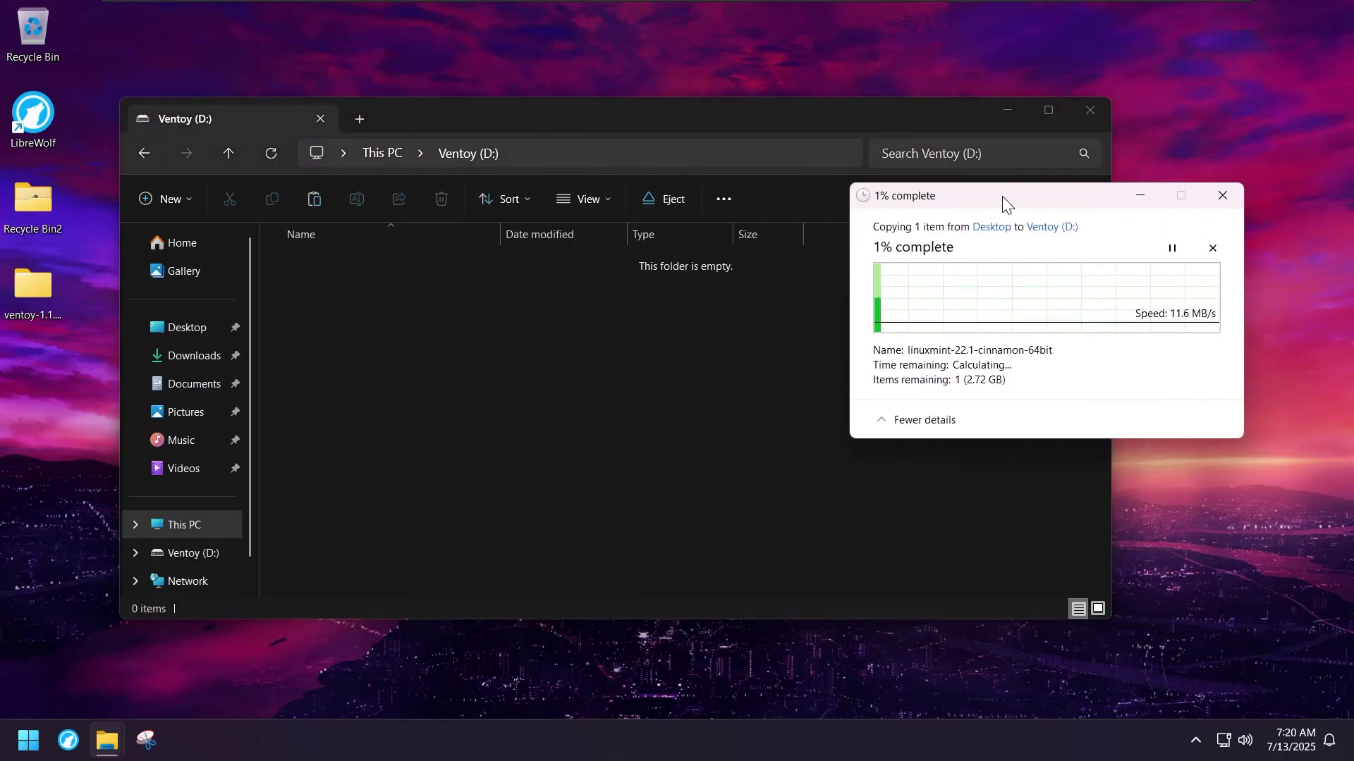
pyautogui.click(1004, 113)
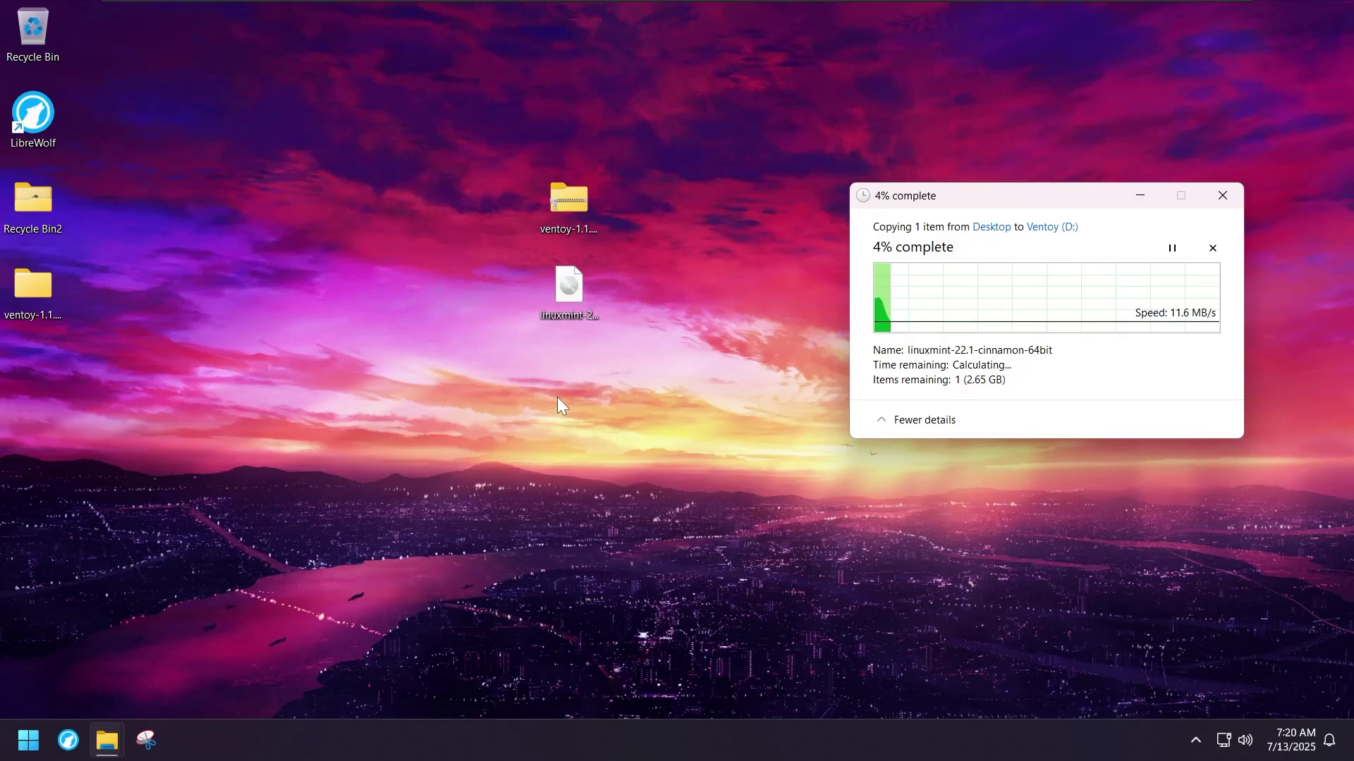
pyautogui.moveTo(920, 200); pyautogui.dragTo(965, 227)
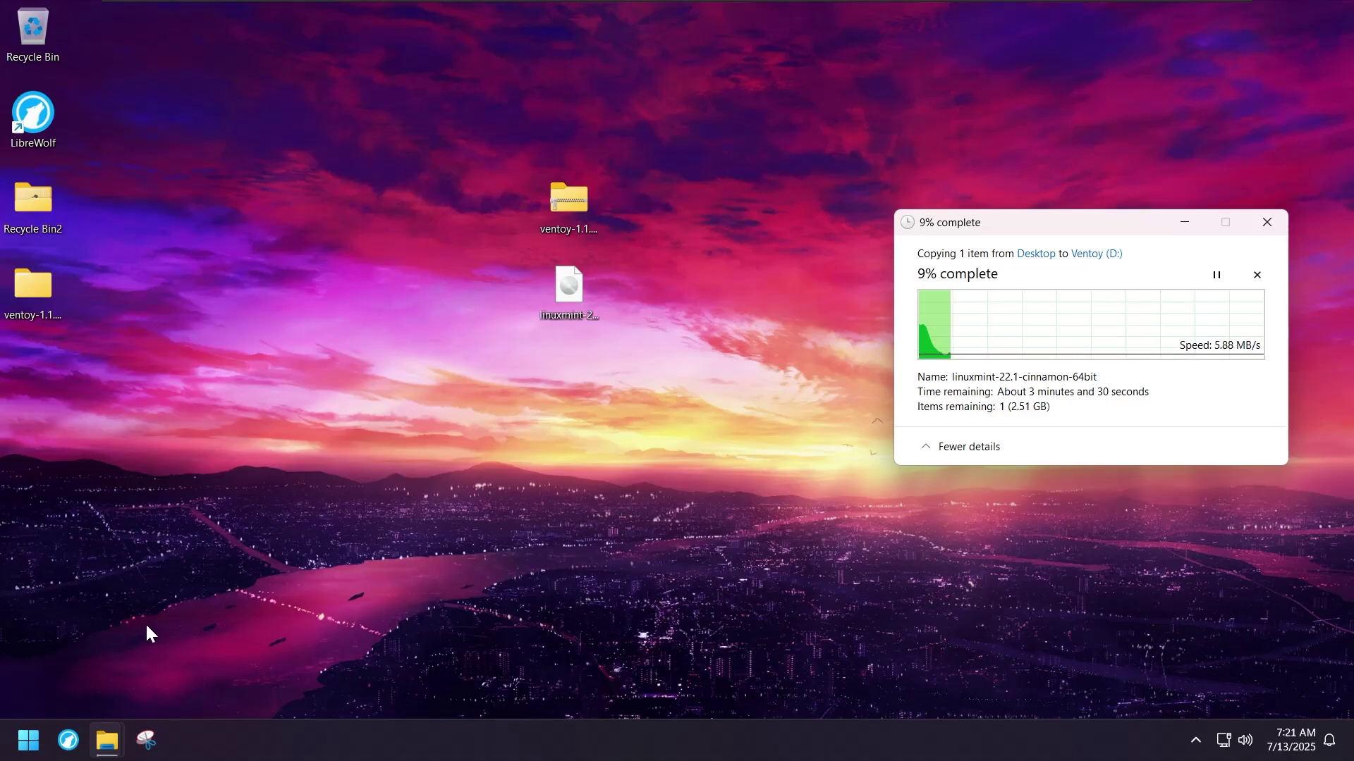
pyautogui.rightClick(26, 737)
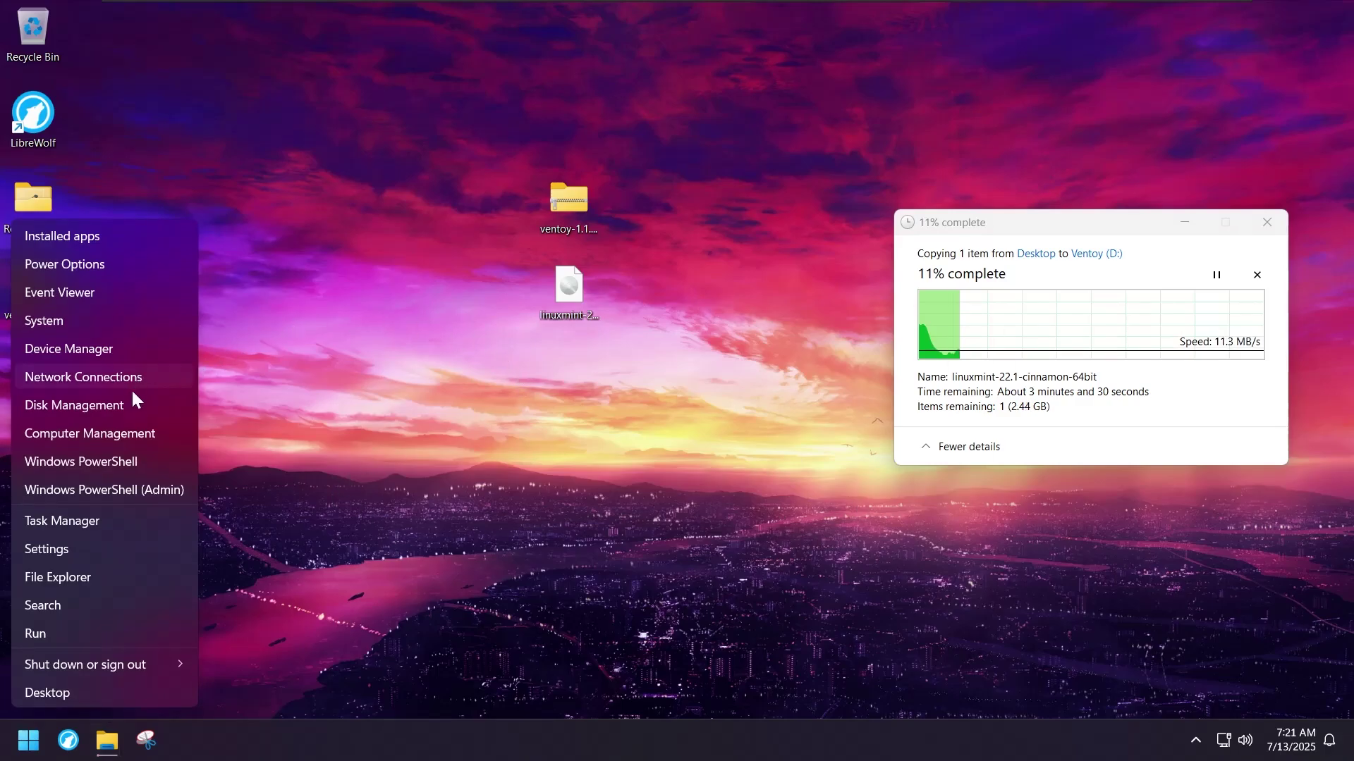
# Shrink the C: volume by 26340 MB in Disk Management
pyautogui.rightClick(27, 737)
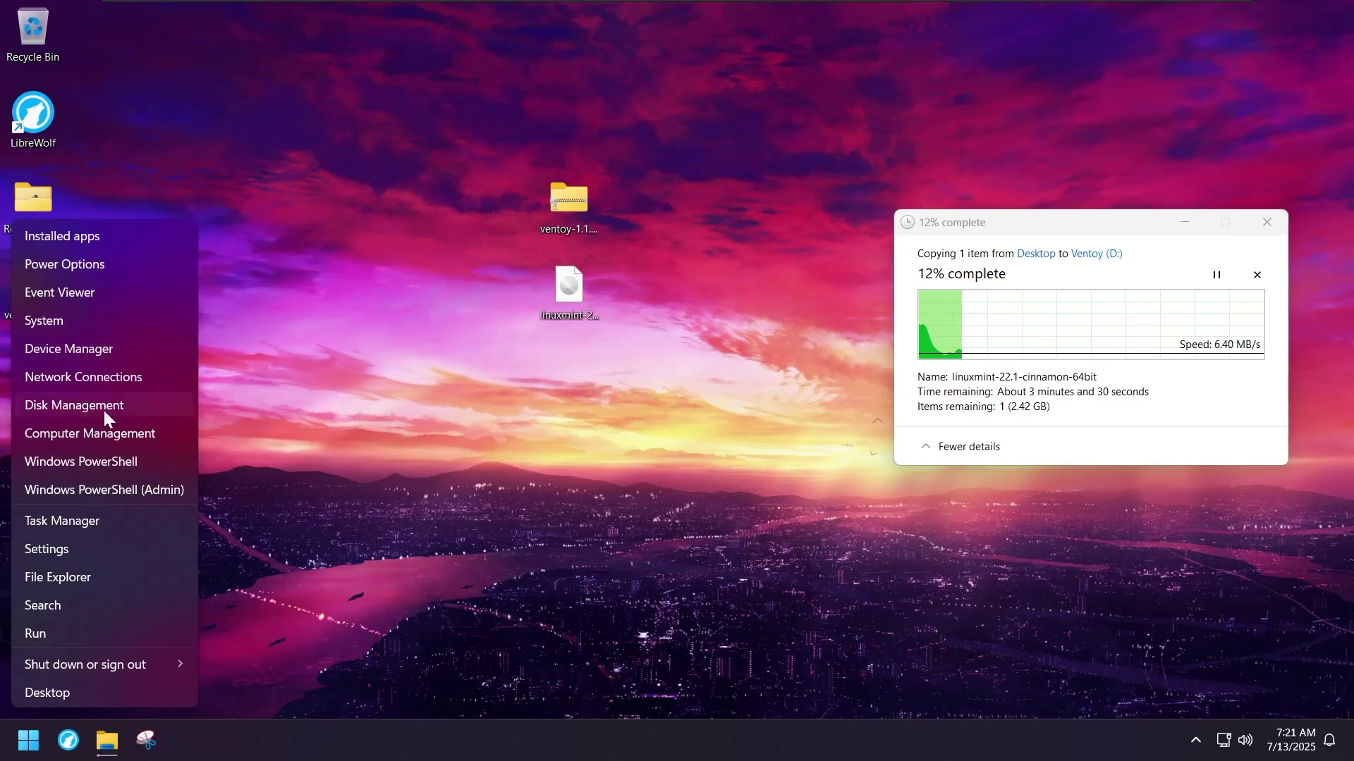
pyautogui.click(100, 408)
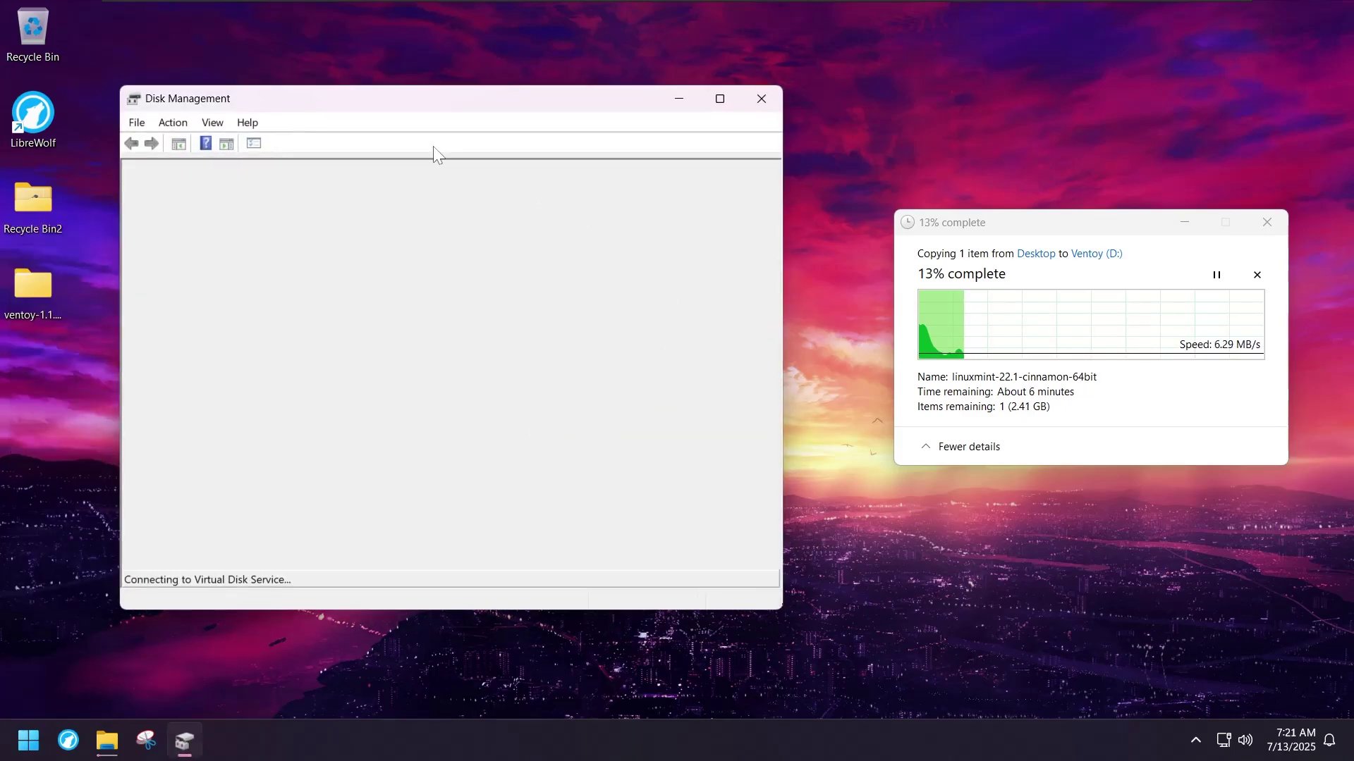
pyautogui.moveTo(373, 99); pyautogui.dragTo(406, 121)
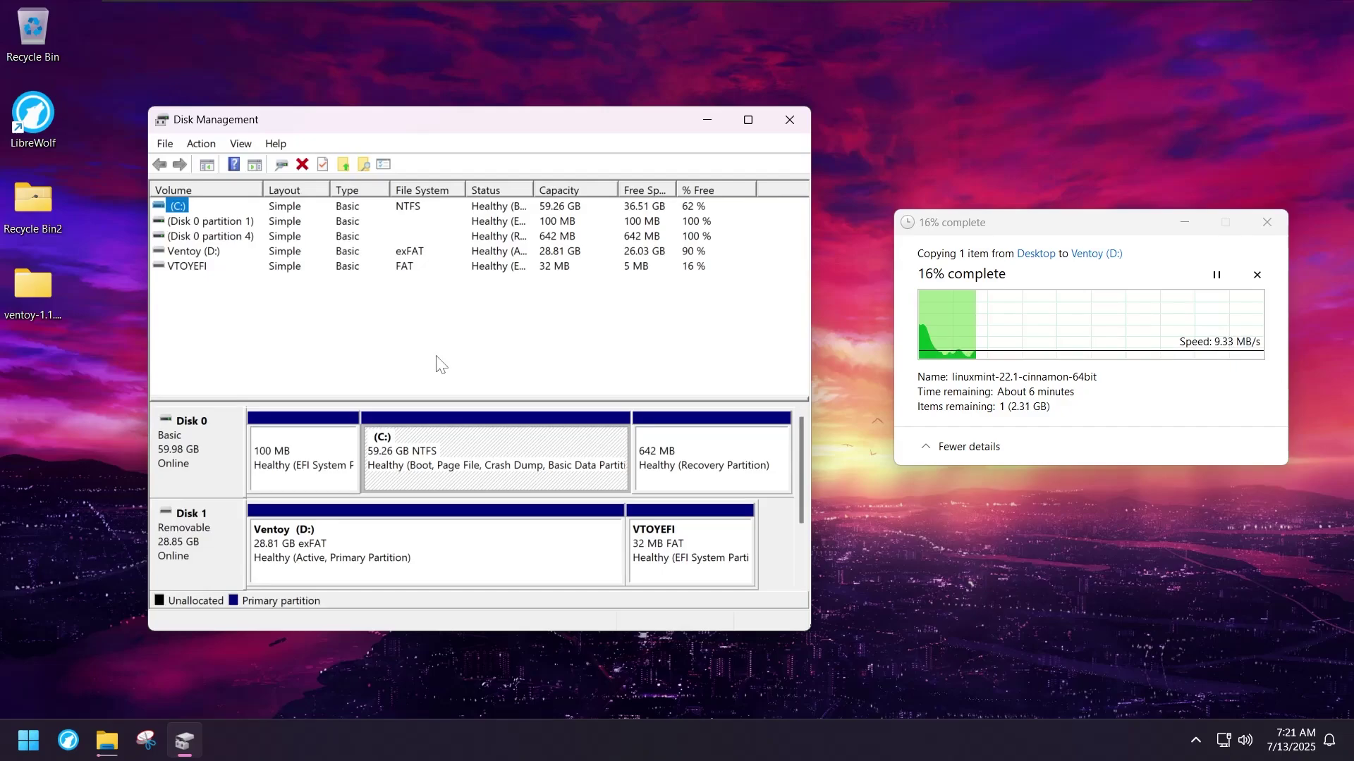
pyautogui.rightClick(446, 440)
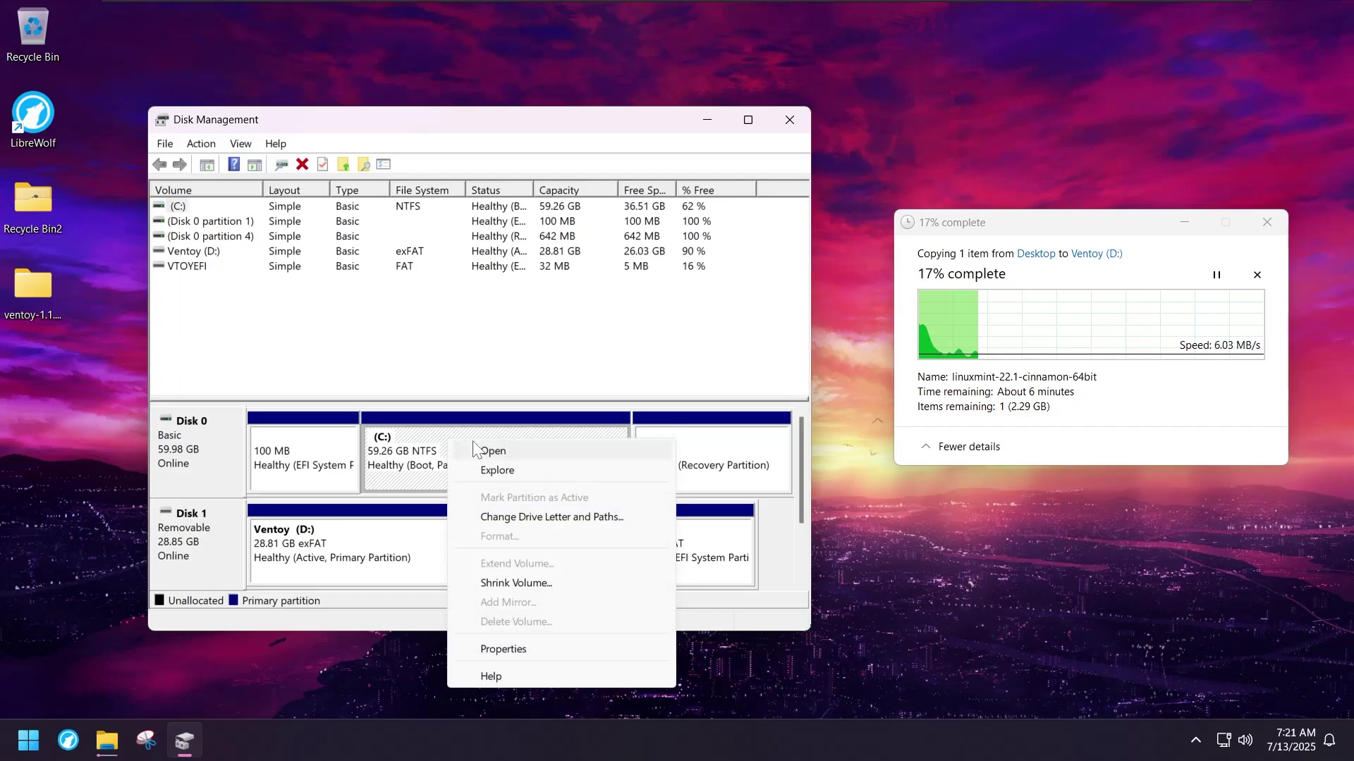
pyautogui.click(513, 586)
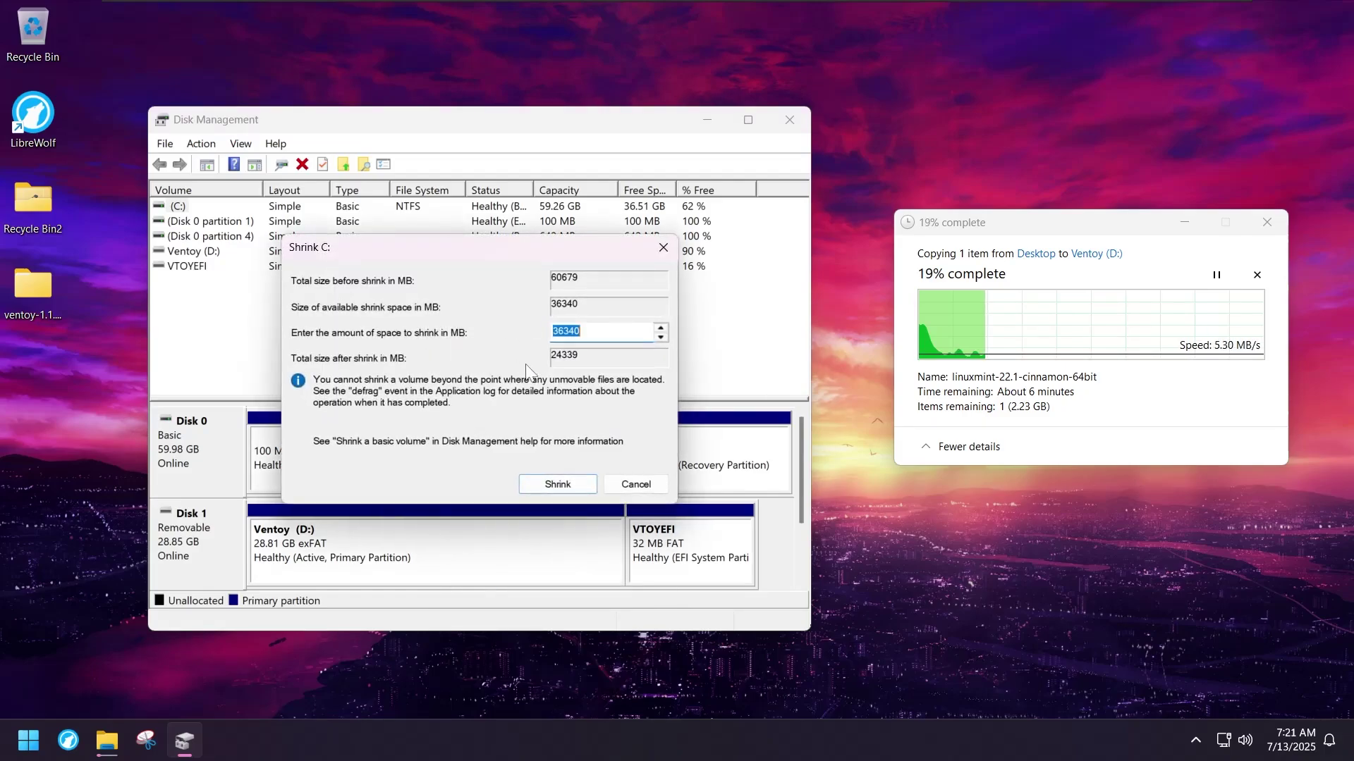
pyautogui.click(554, 332)
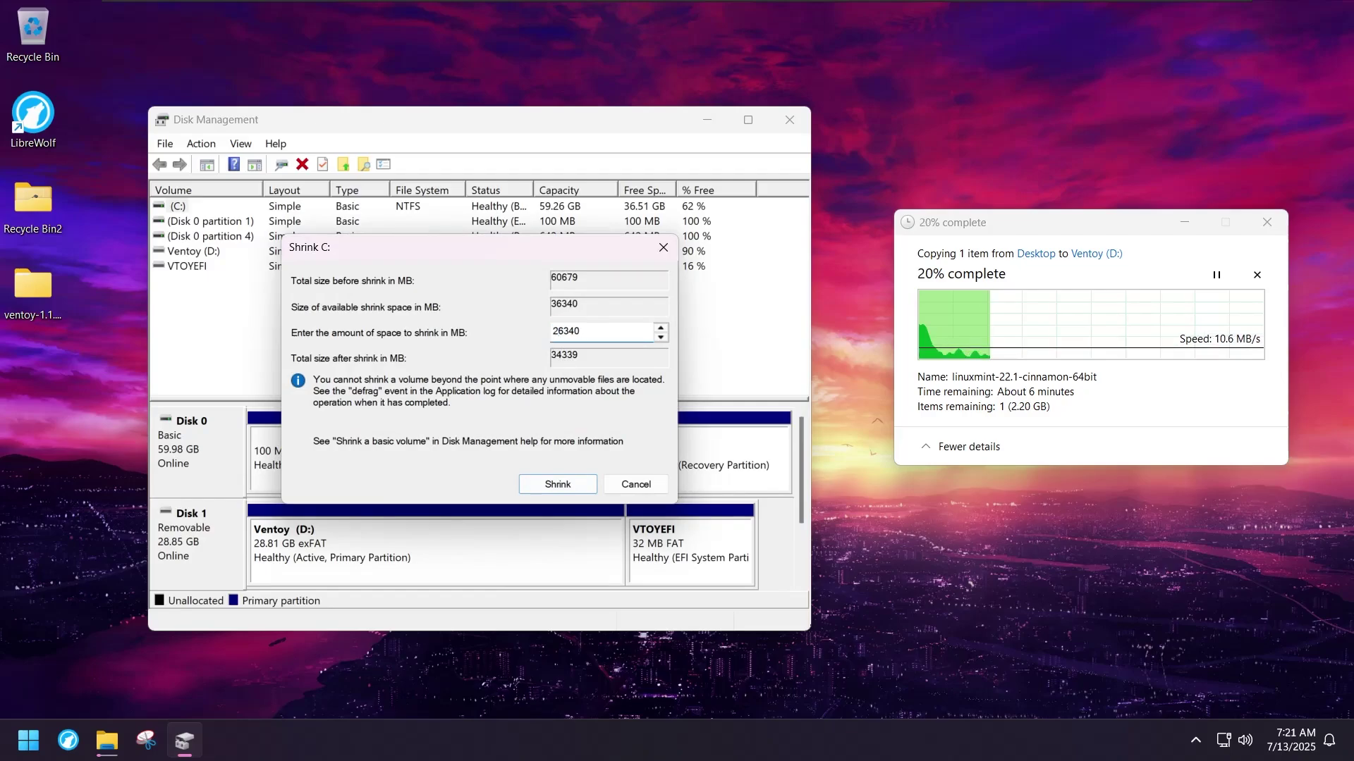
pyautogui.write('2')
pyautogui.click(577, 485)
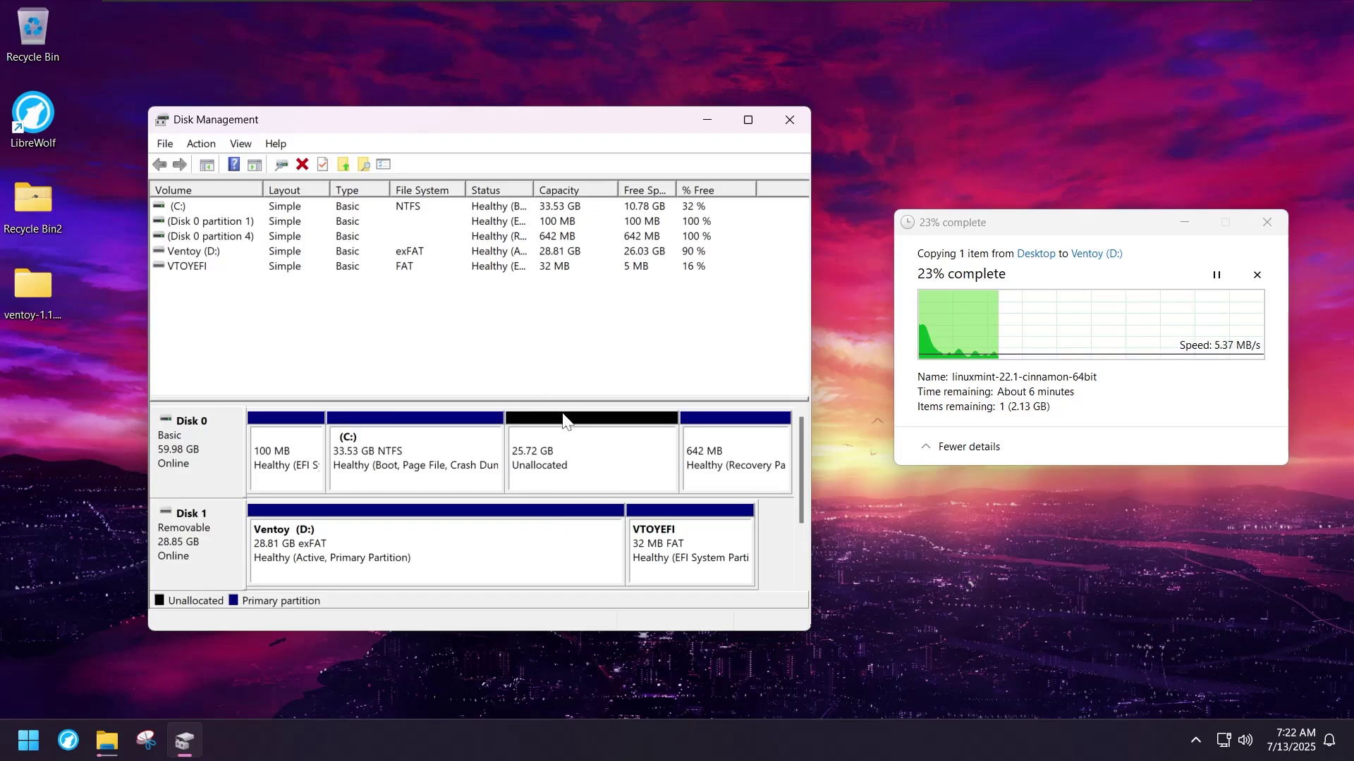
# Review the new 25.72 GB unallocated space and other partitions, then close Disk Management
pyautogui.moveTo(426, 112); pyautogui.dragTo(411, 74)
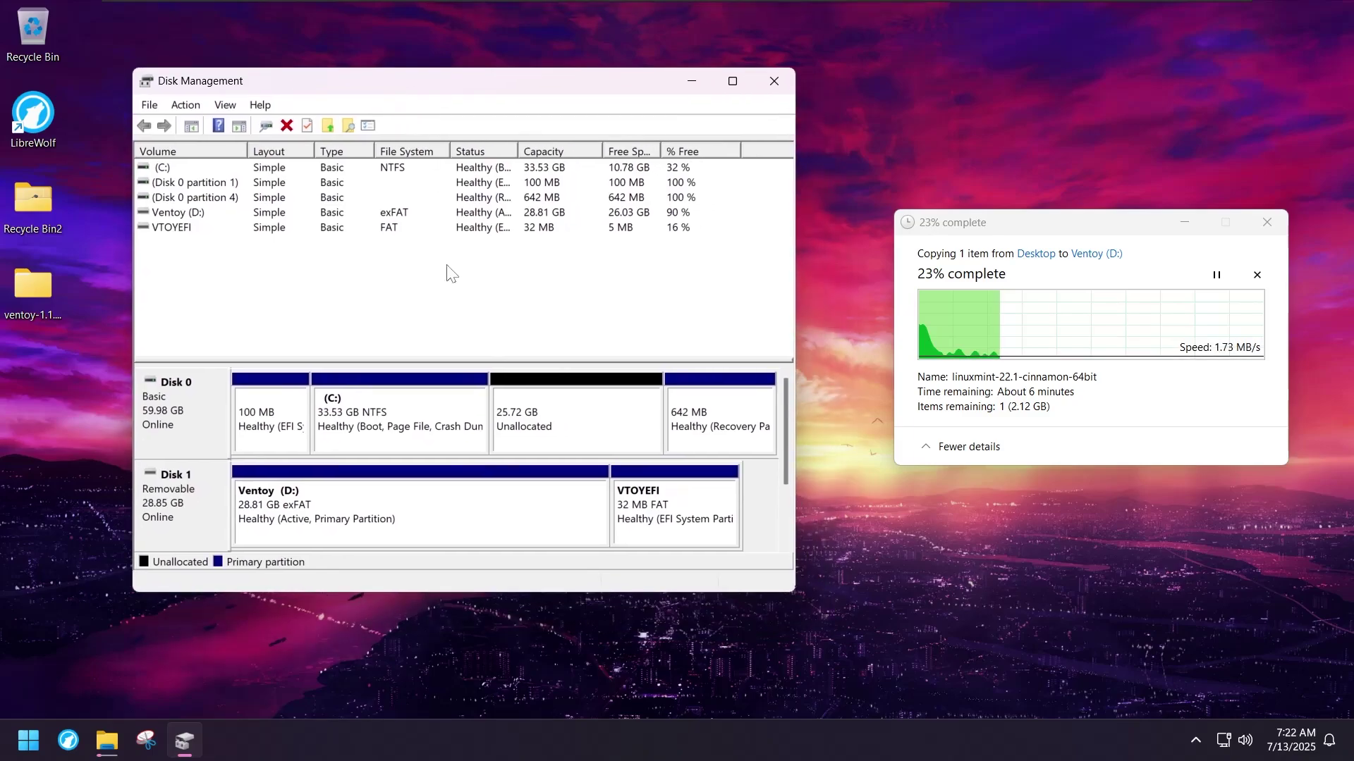
pyautogui.click(519, 396)
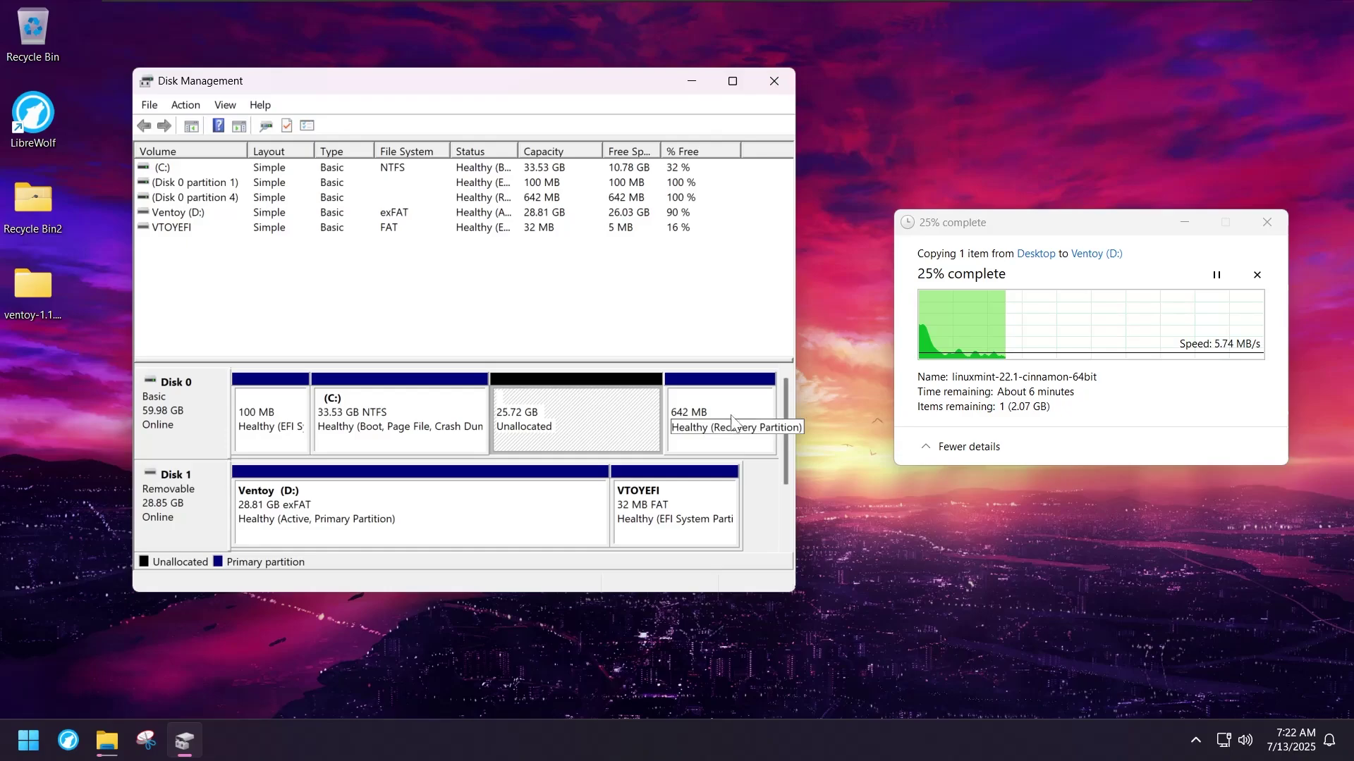
pyautogui.click(722, 432)
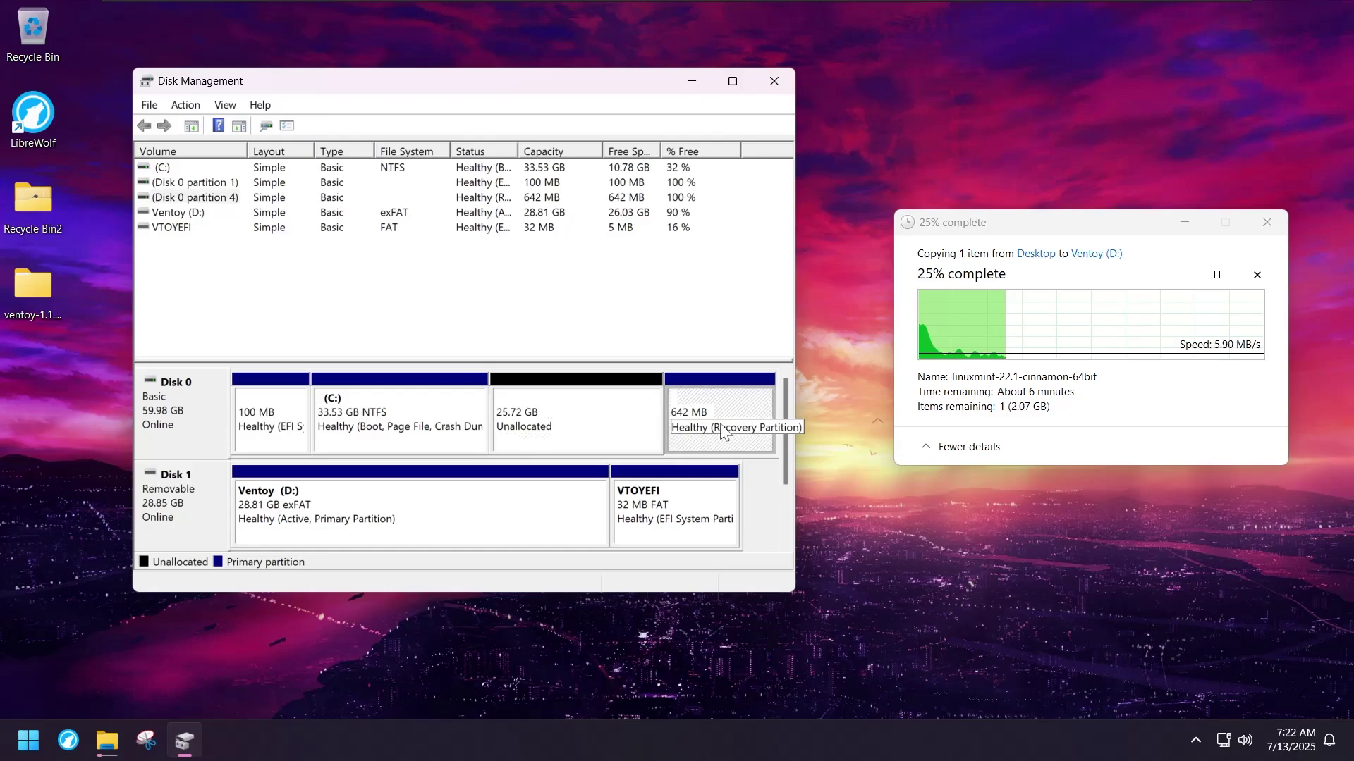
pyautogui.click(445, 442)
pyautogui.click(296, 429)
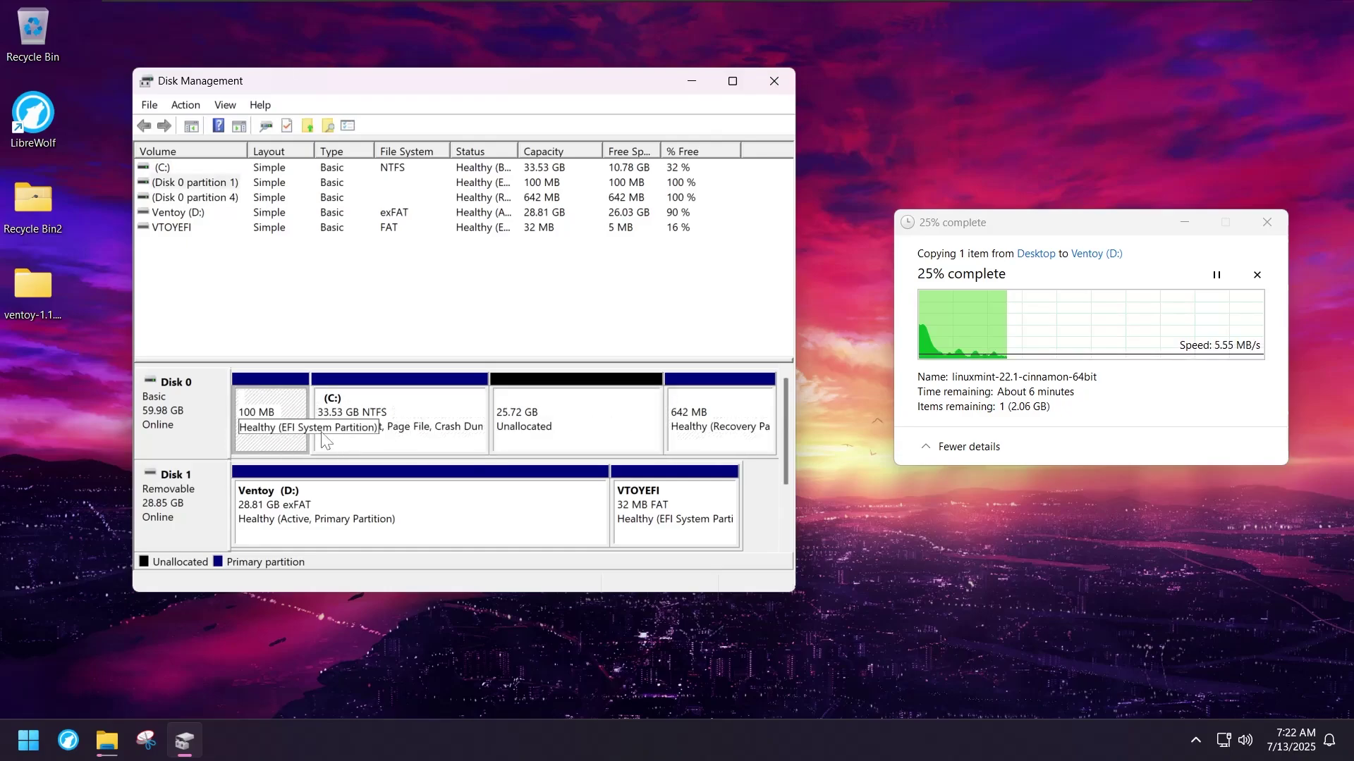
pyautogui.click(325, 428)
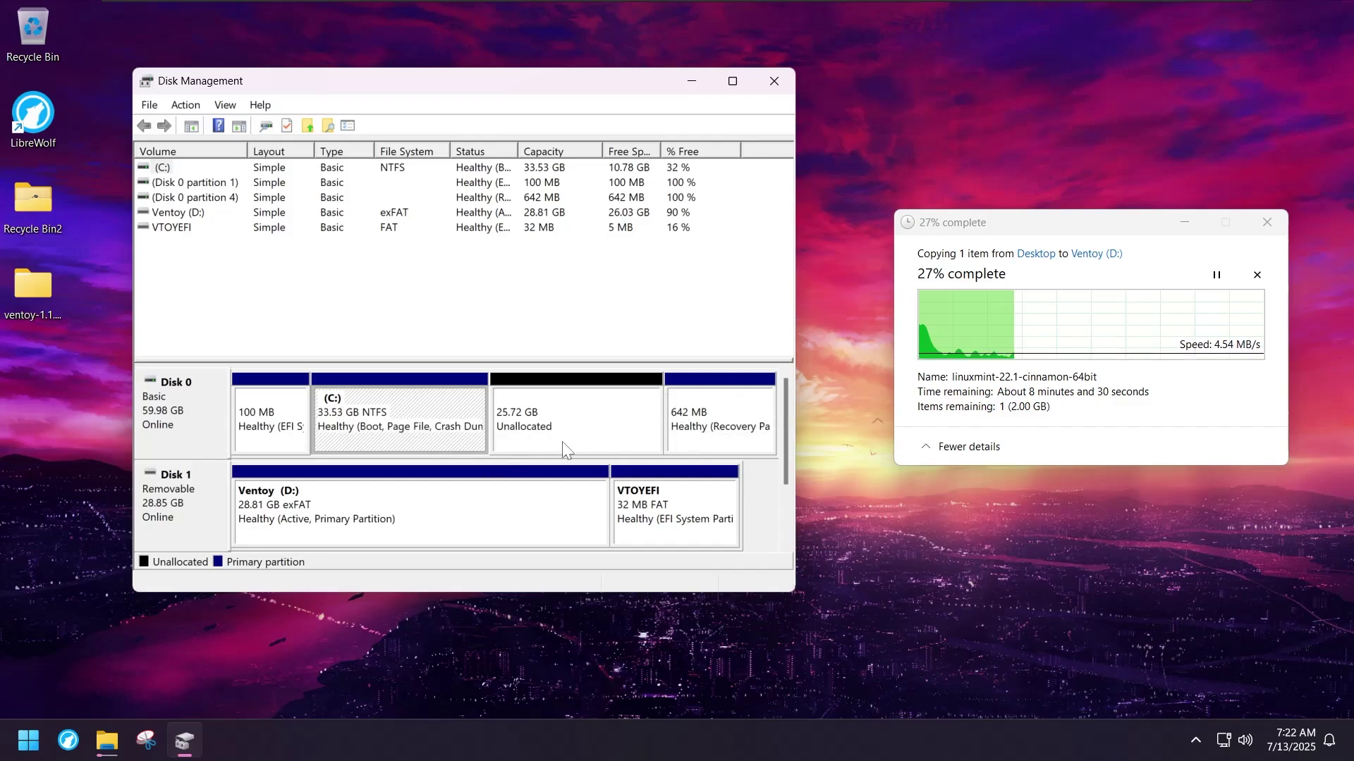
pyautogui.click(523, 432)
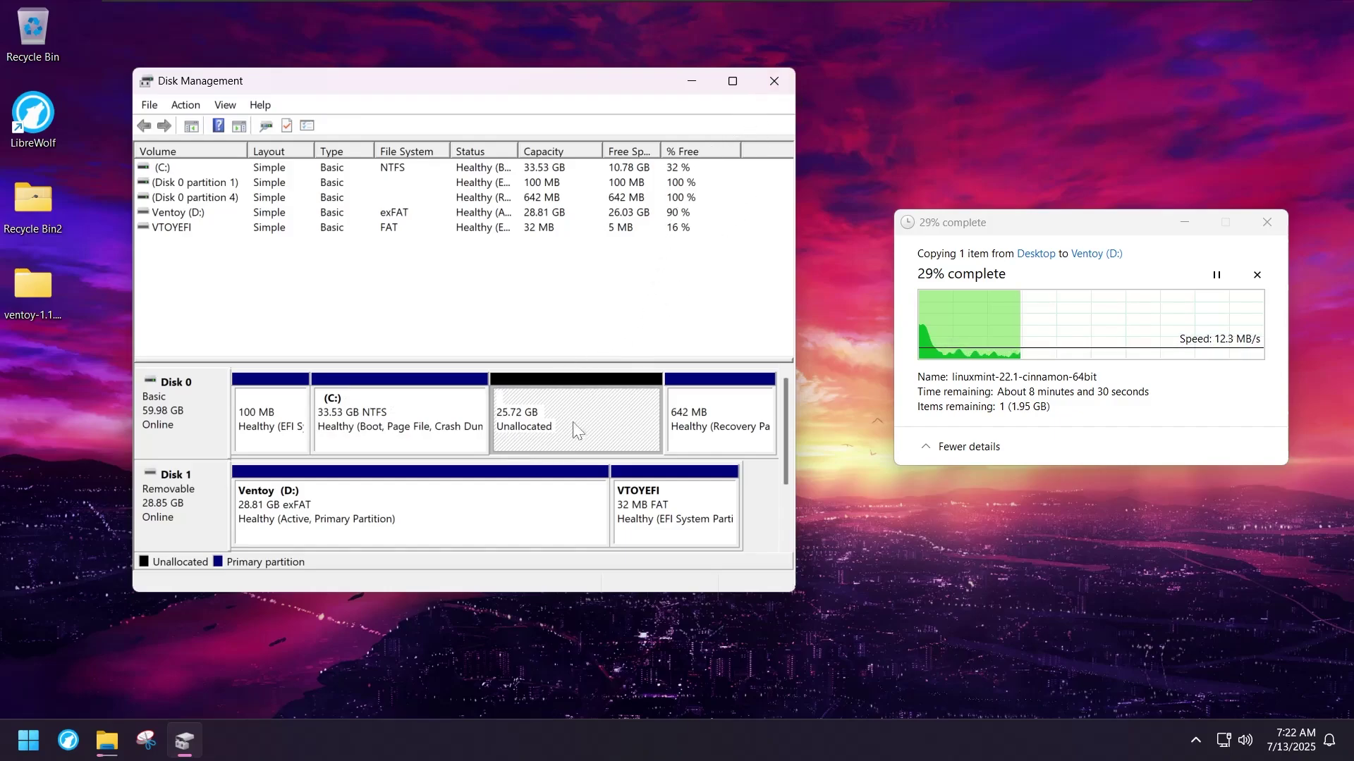
pyautogui.click(773, 81)
# Confirm C: shows 10.7 GB free of 33.5 GB, close Explorer, and let the ISO copy finish
pyautogui.moveTo(110, 741)
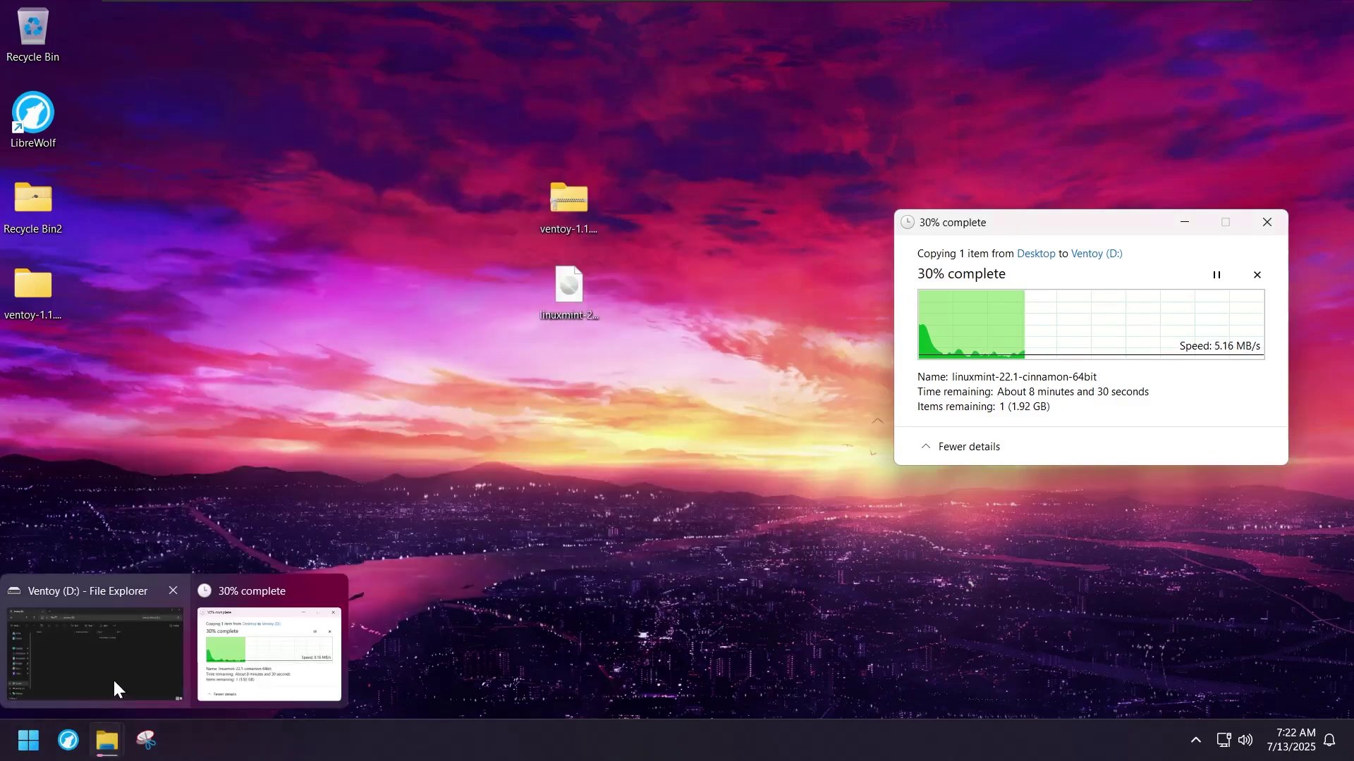
pyautogui.click(113, 678)
pyautogui.click(206, 525)
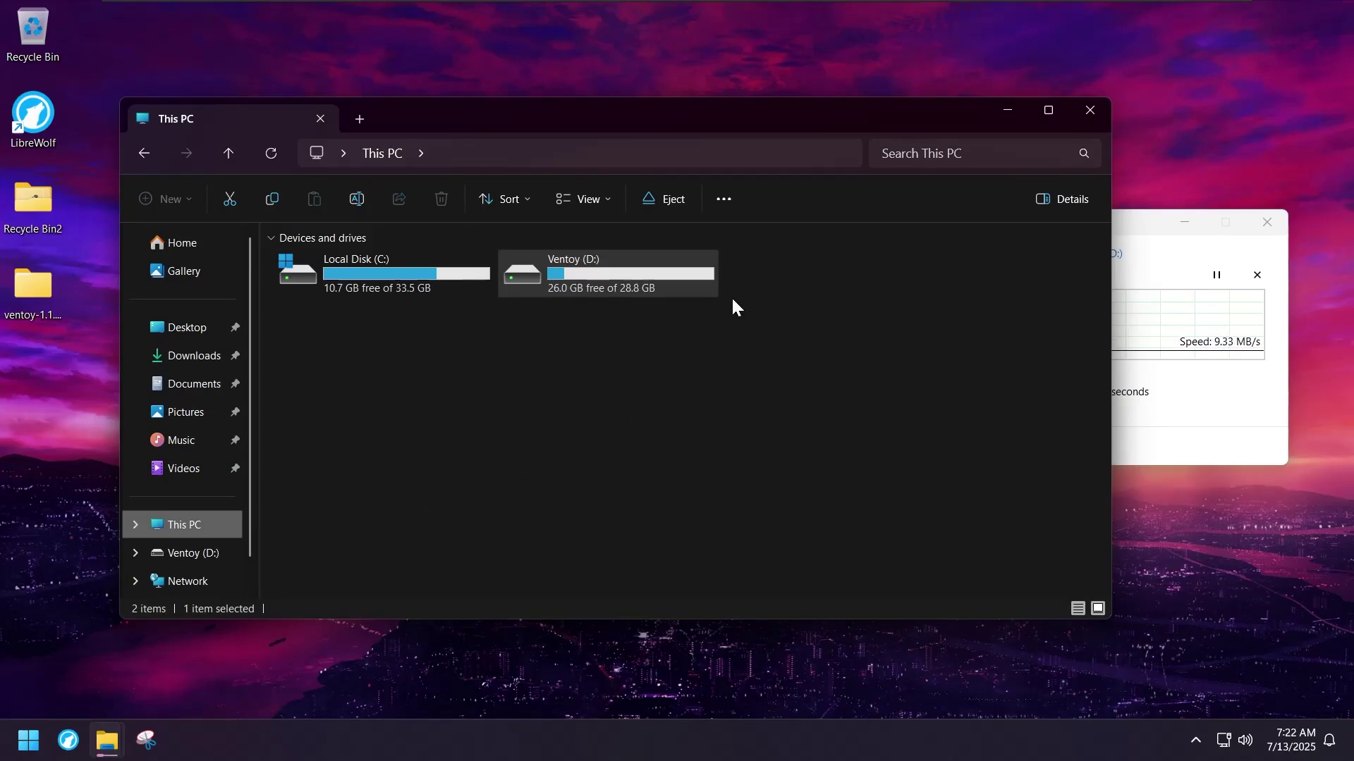
pyautogui.click(1086, 113)
pyautogui.moveTo(985, 229); pyautogui.dragTo(748, 245)
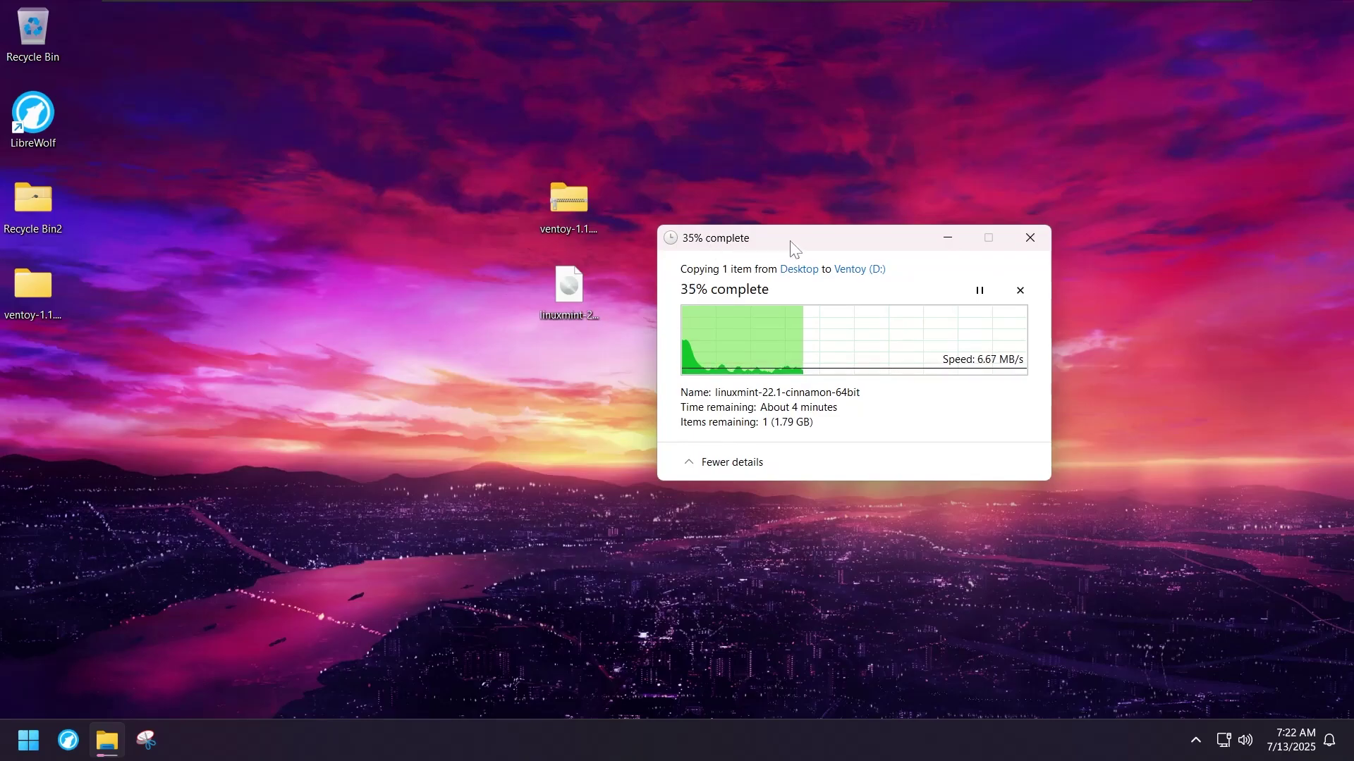
pyautogui.moveTo(780, 248); pyautogui.dragTo(791, 239)
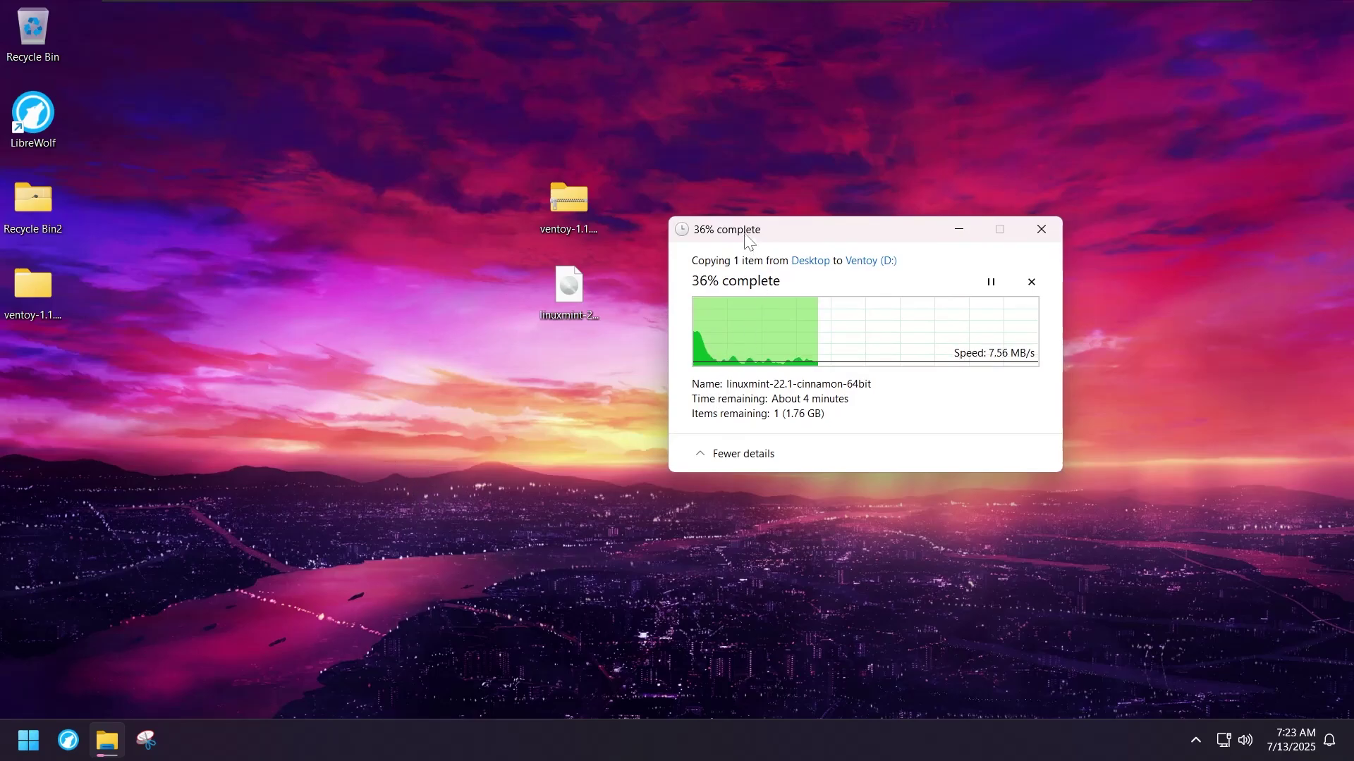
pyautogui.moveTo(747, 239); pyautogui.dragTo(740, 204)
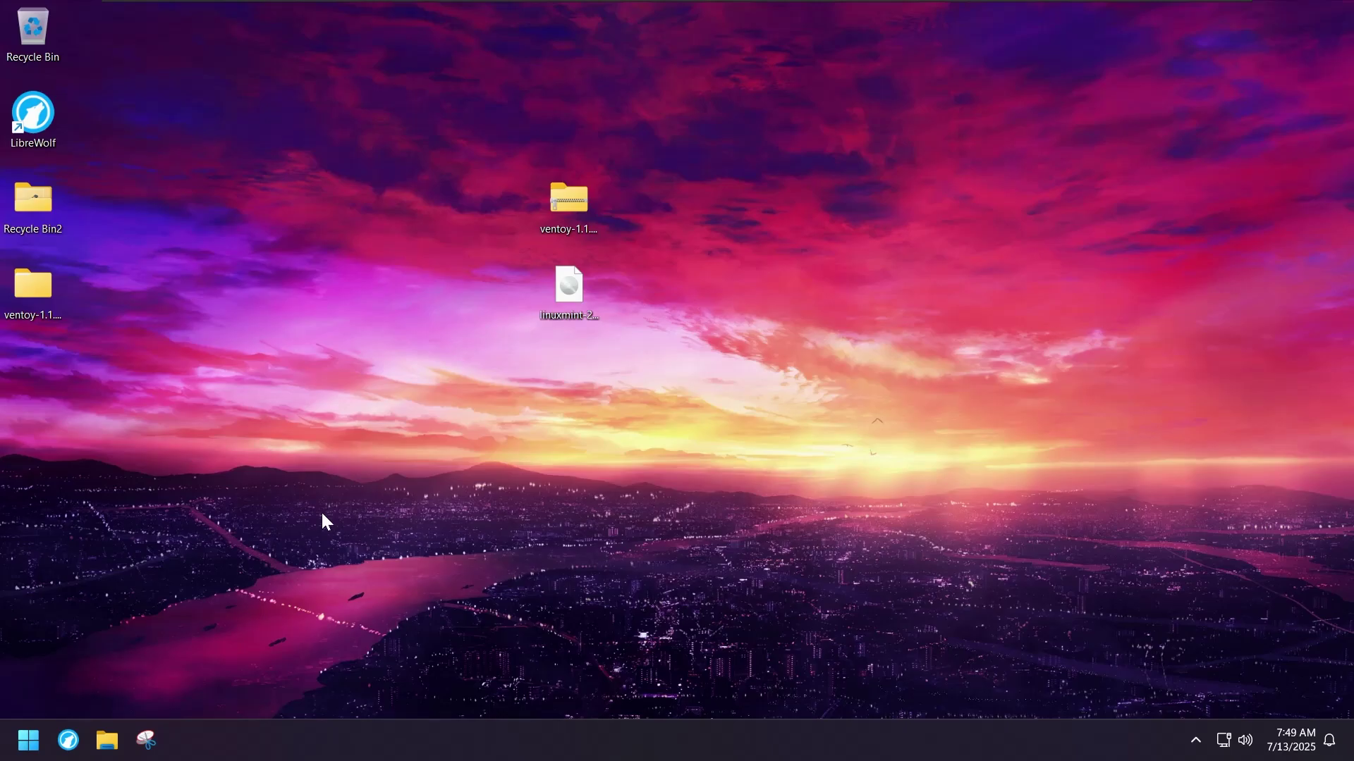
# Restart the PC from the Start menu's power options
pyautogui.click(29, 742)
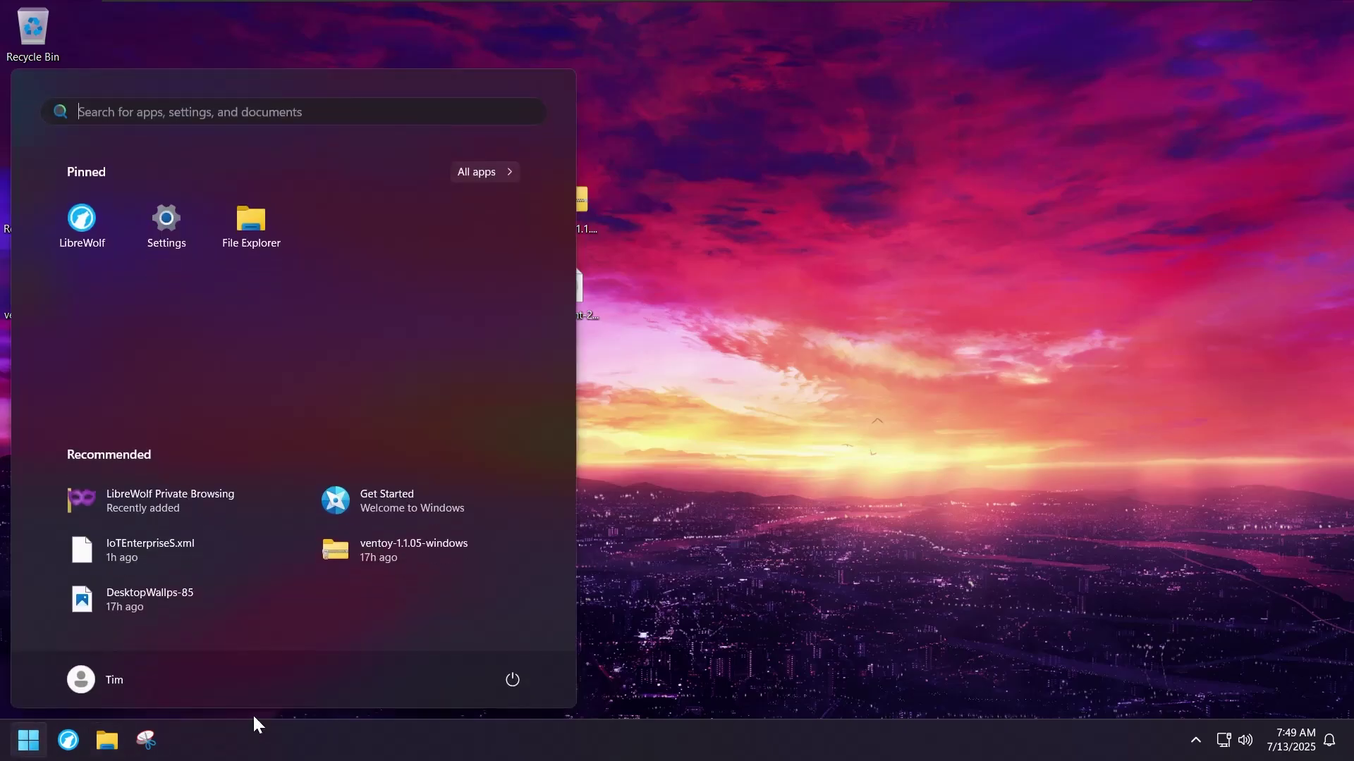
pyautogui.click(523, 686)
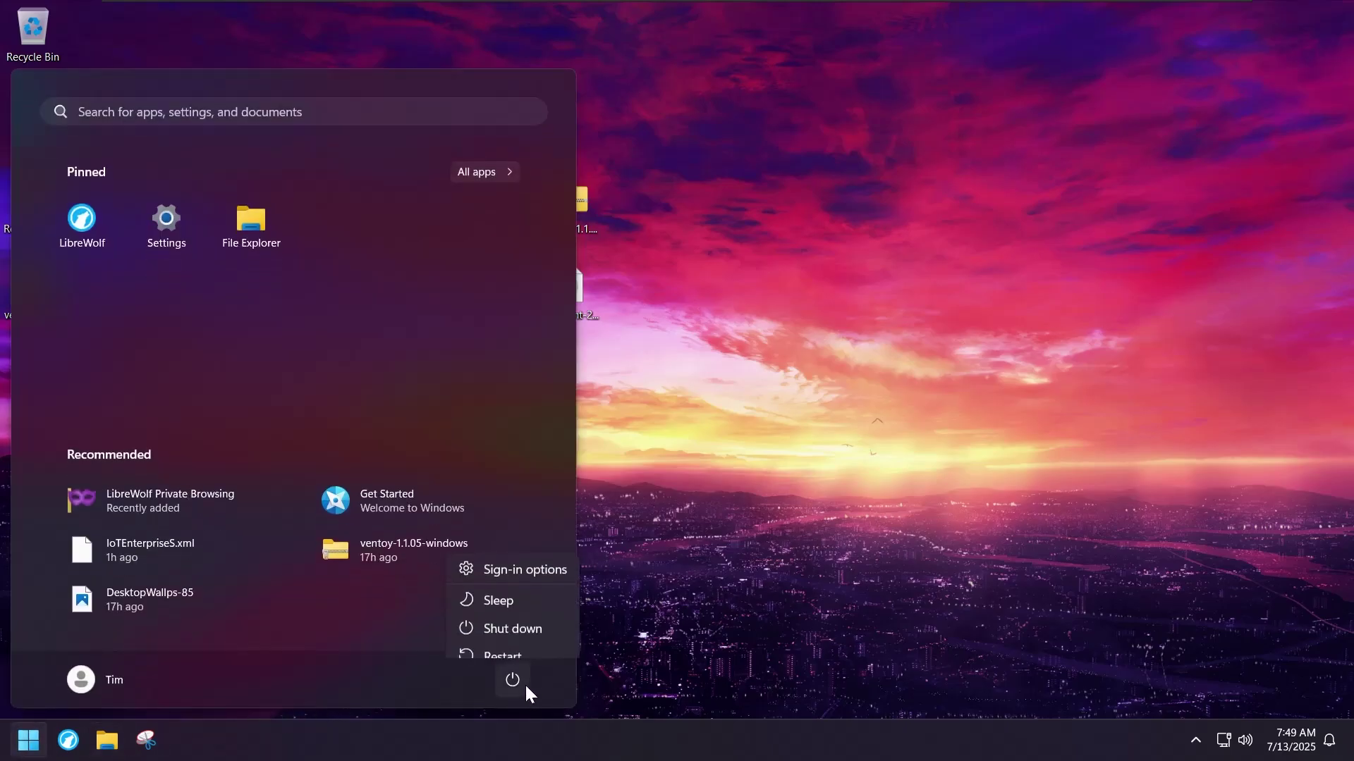
pyautogui.click(512, 650)
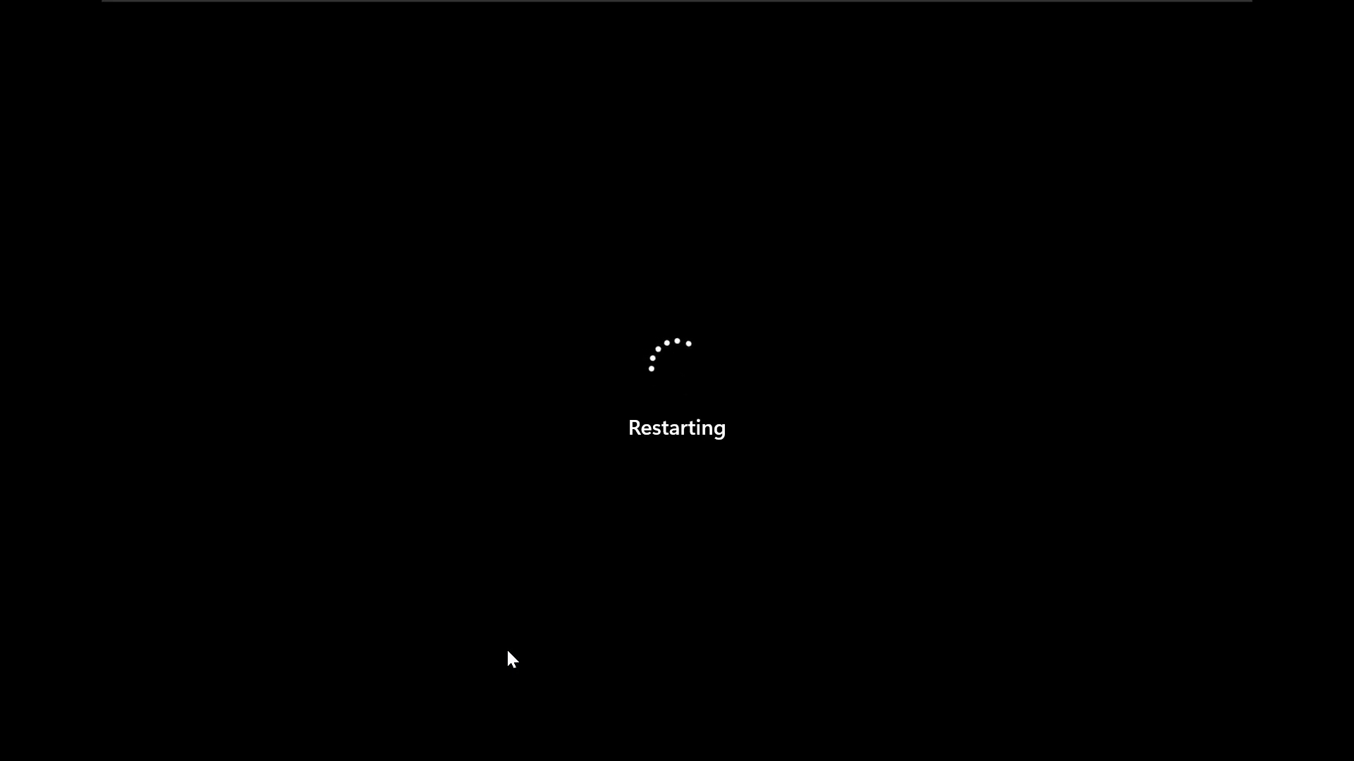
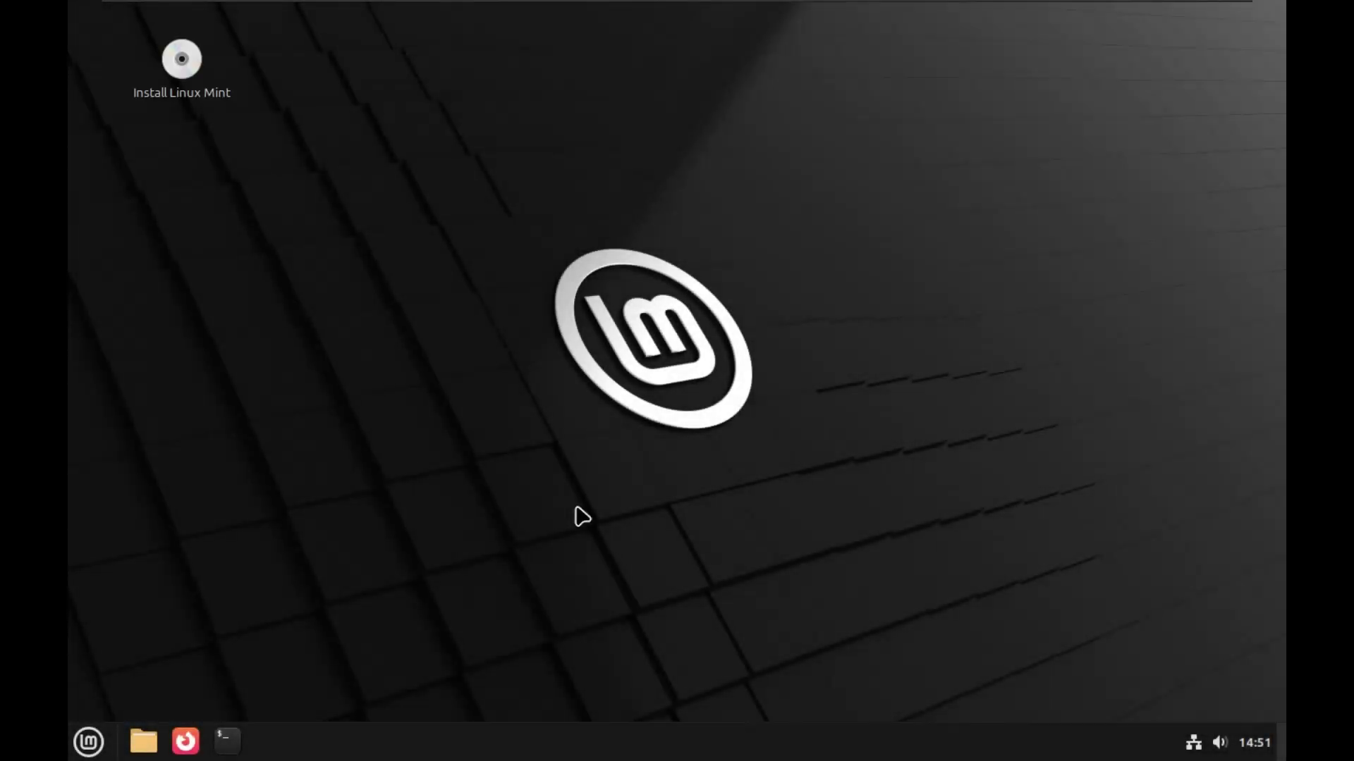
# From the desktop's Display Settings, apply 1920 × 1080 (16:9) resolution at 125 % monitor scale
pyautogui.moveTo(446, 322); pyautogui.dragTo(730, 577)
pyautogui.rightClick(318, 285)
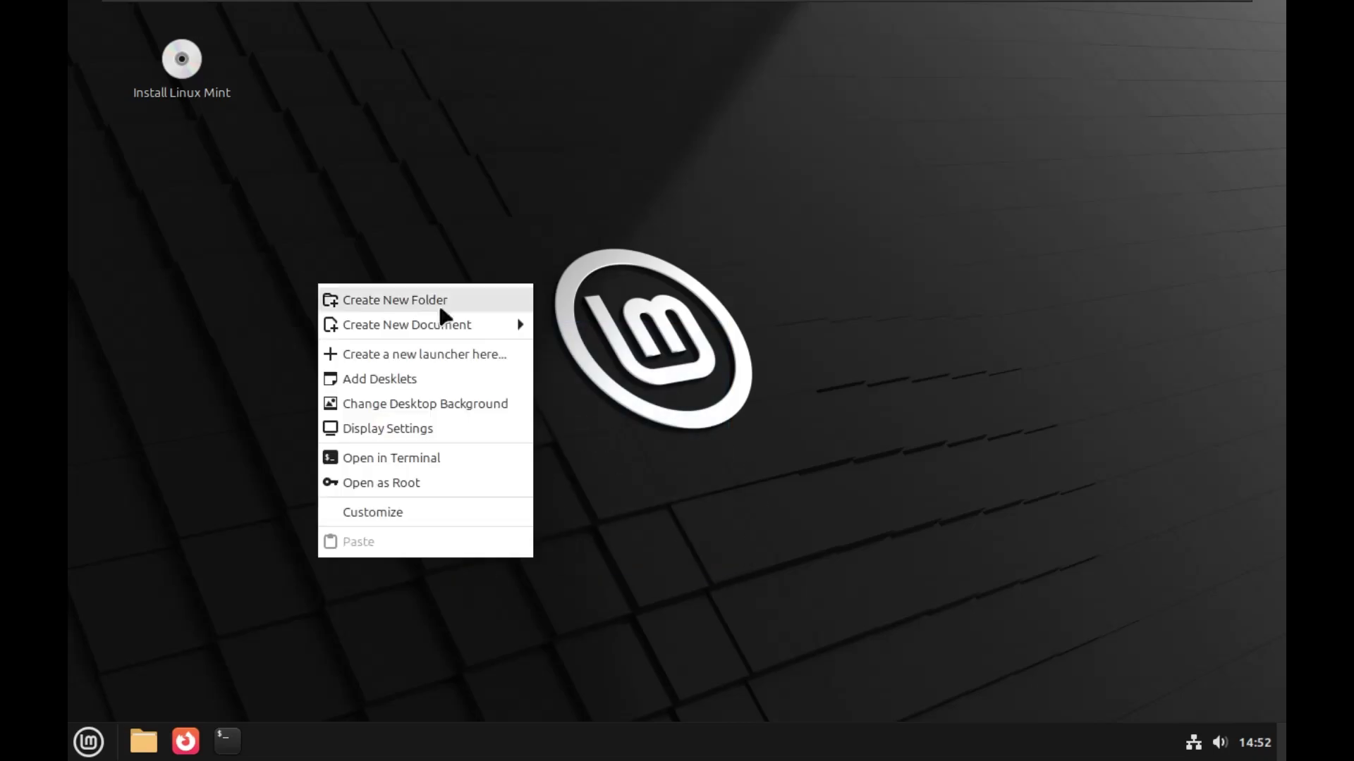
pyautogui.click(359, 429)
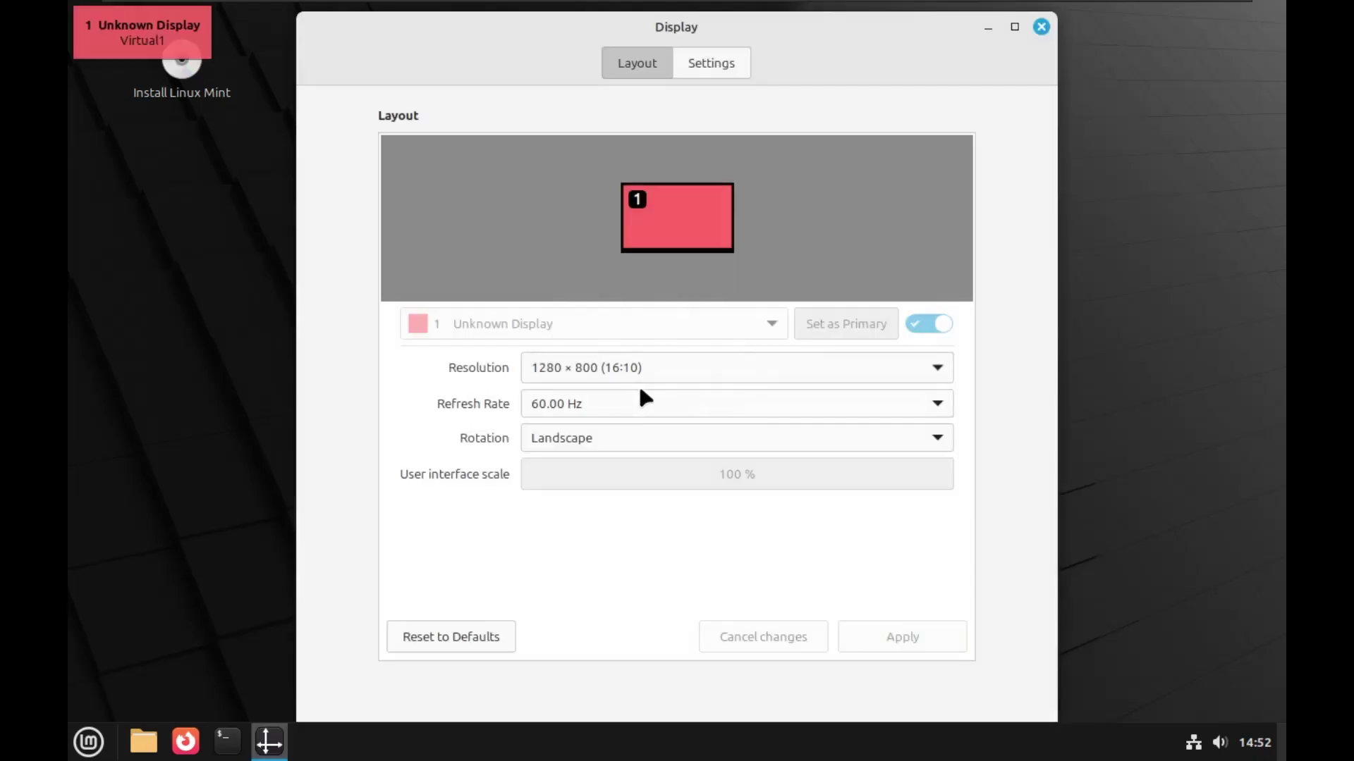
pyautogui.click(638, 373)
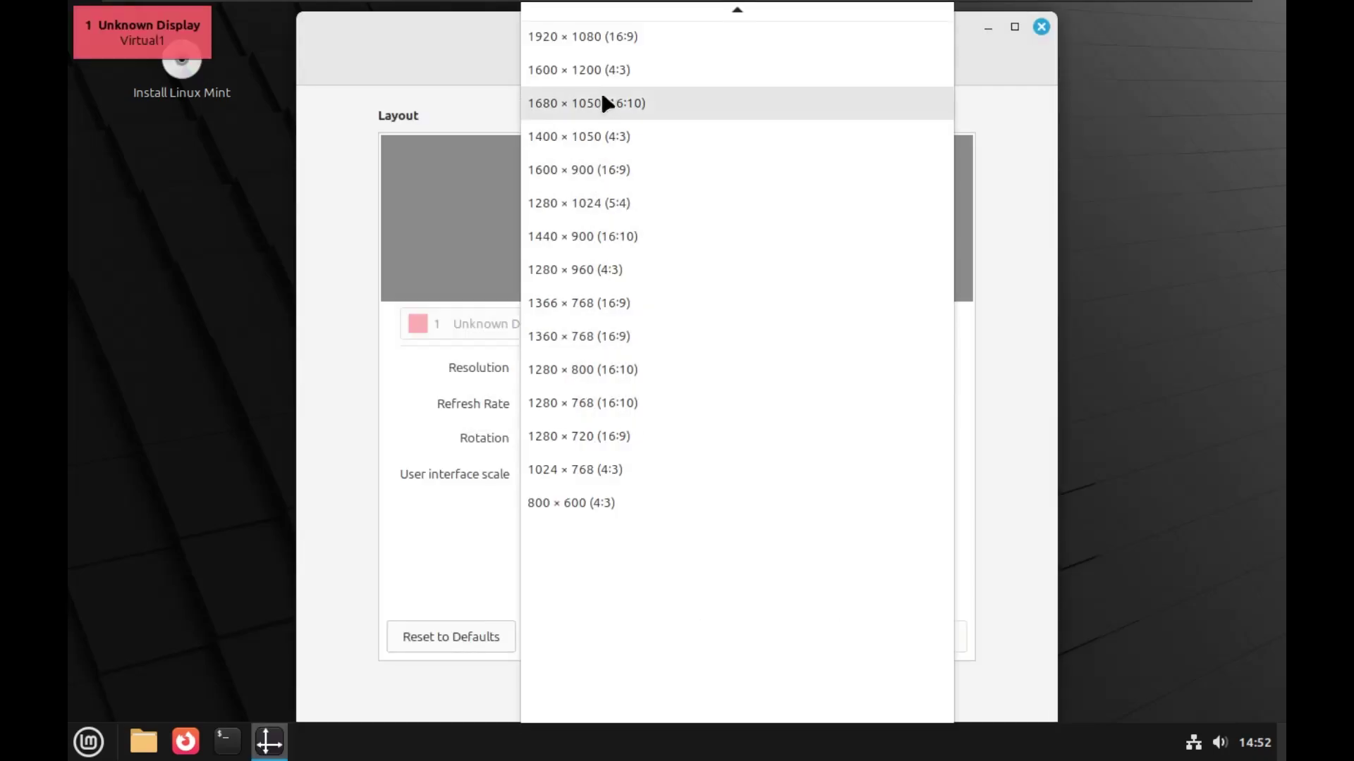
pyautogui.click(497, 99)
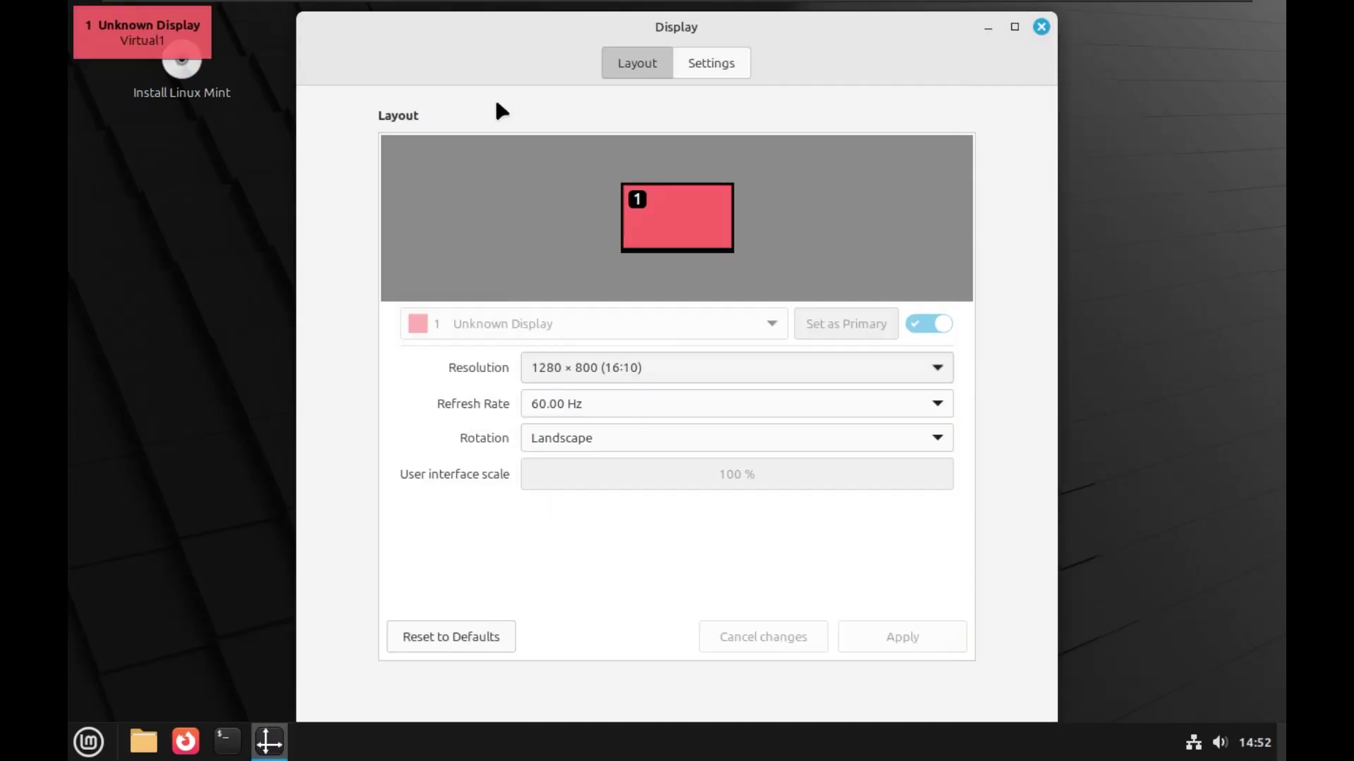
pyautogui.click(722, 62)
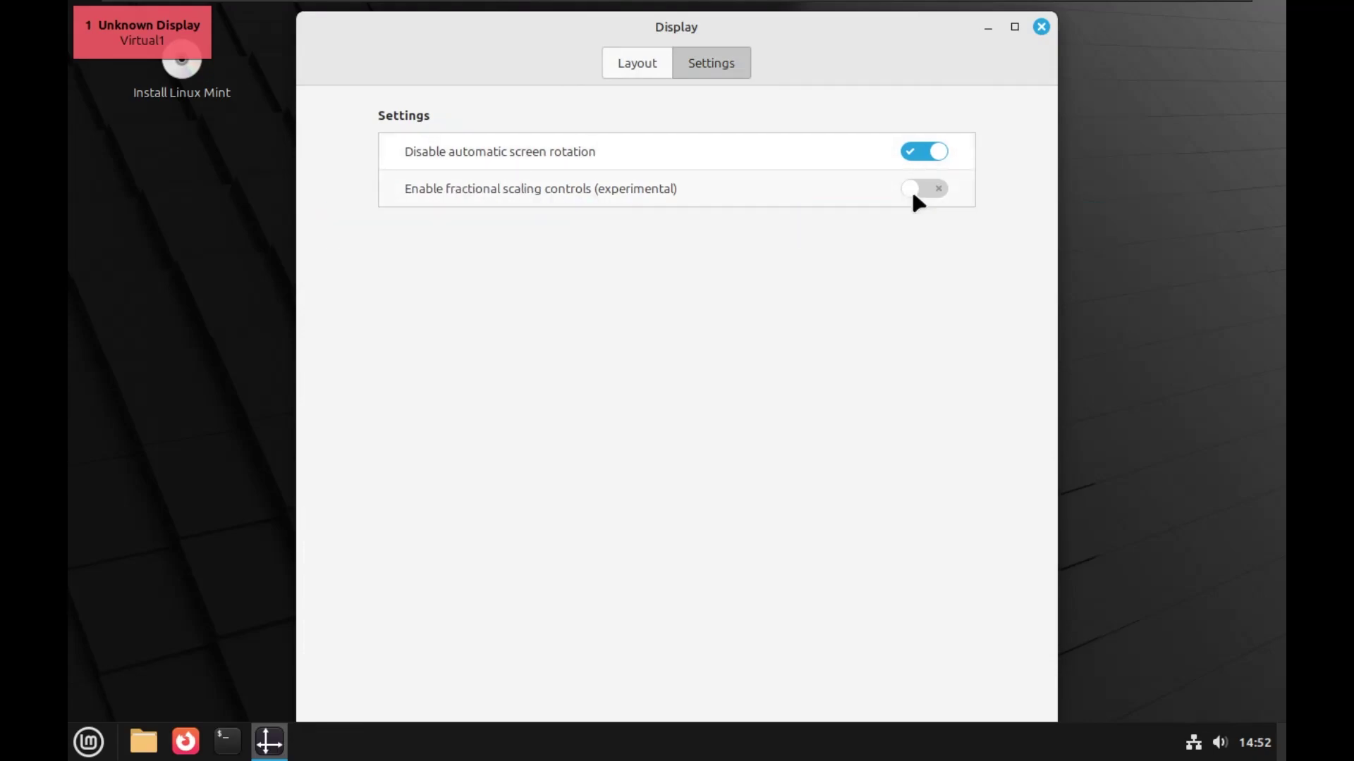
pyautogui.click(621, 70)
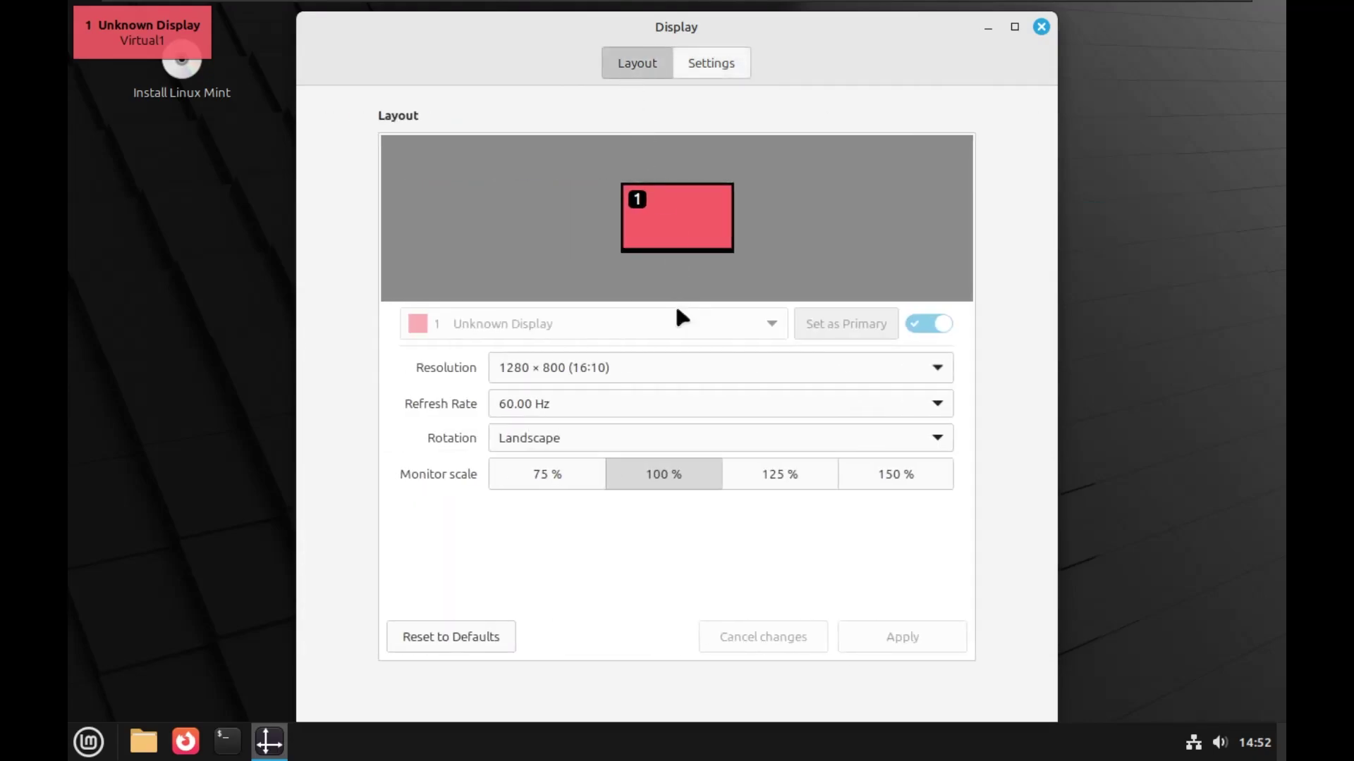
pyautogui.click(753, 476)
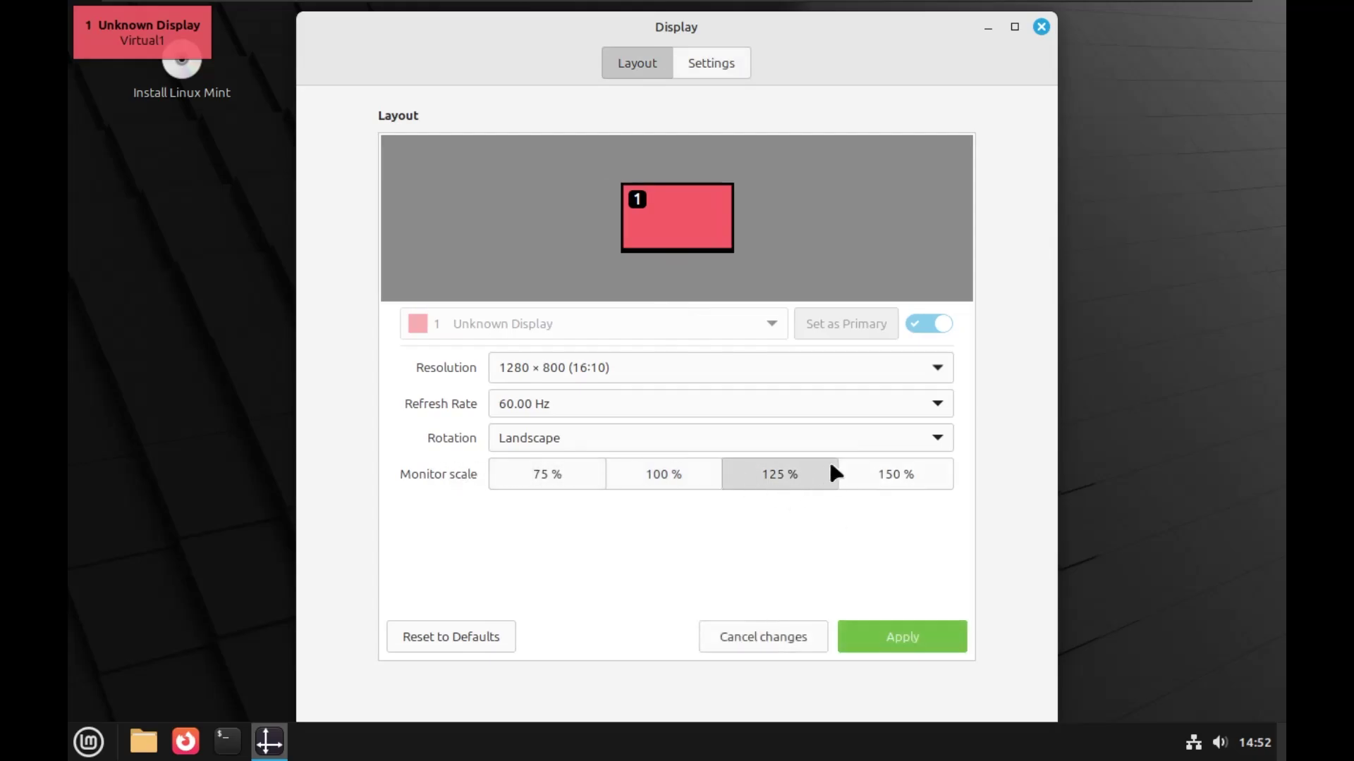
pyautogui.click(573, 373)
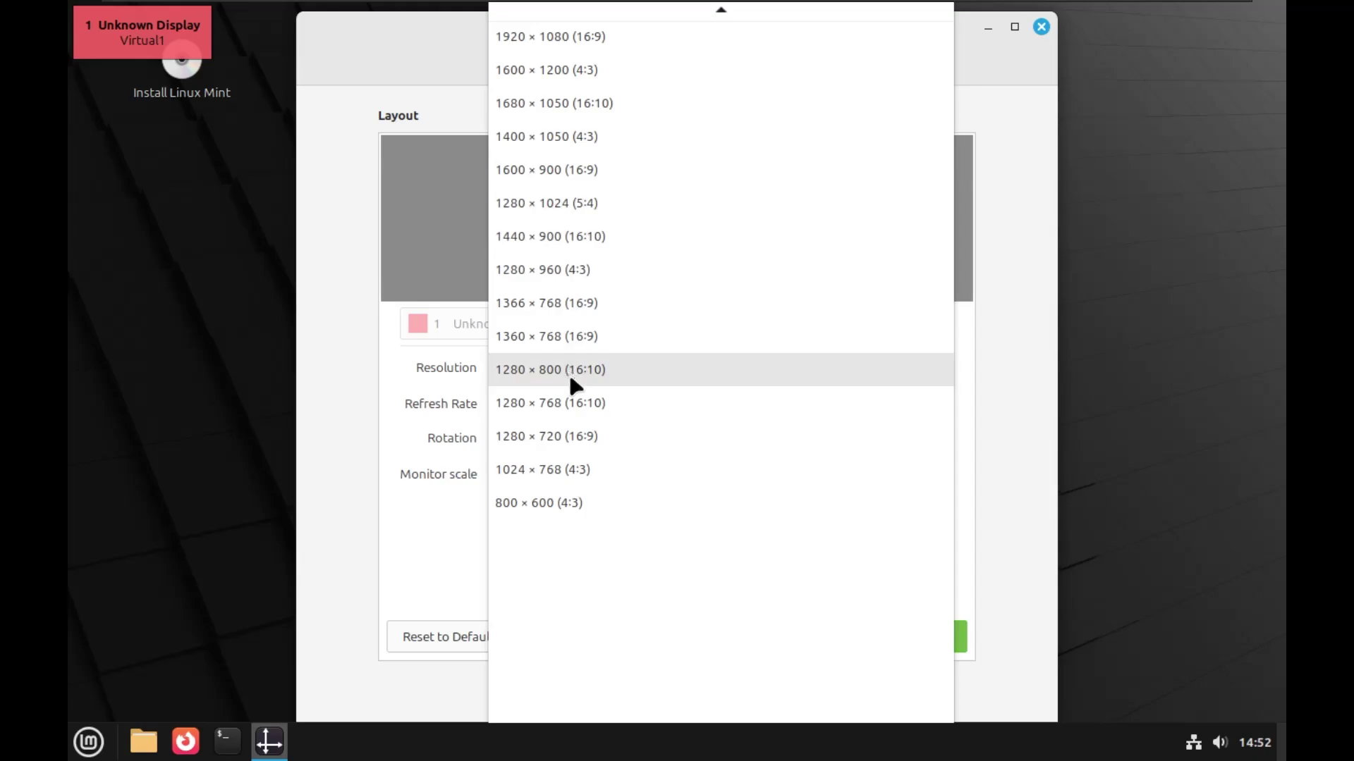
pyautogui.click(548, 48)
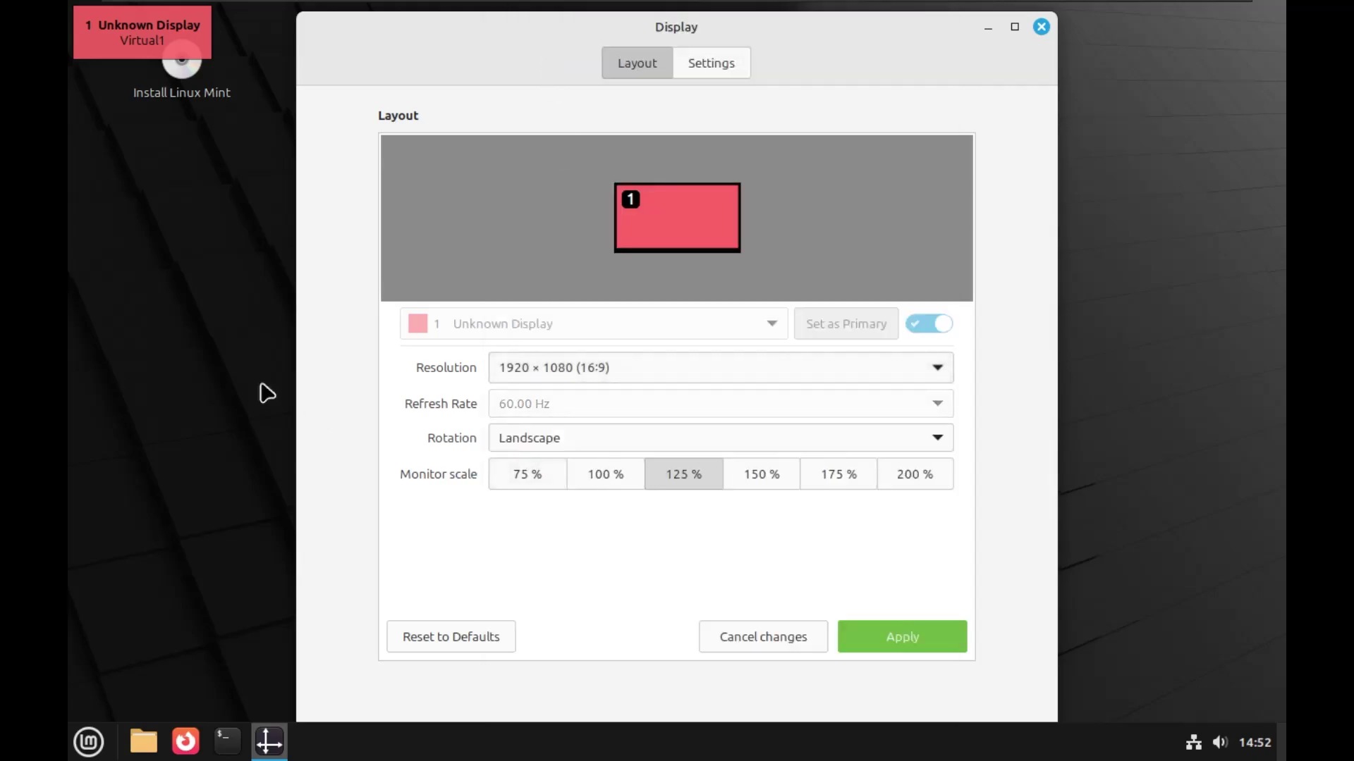
pyautogui.click(872, 647)
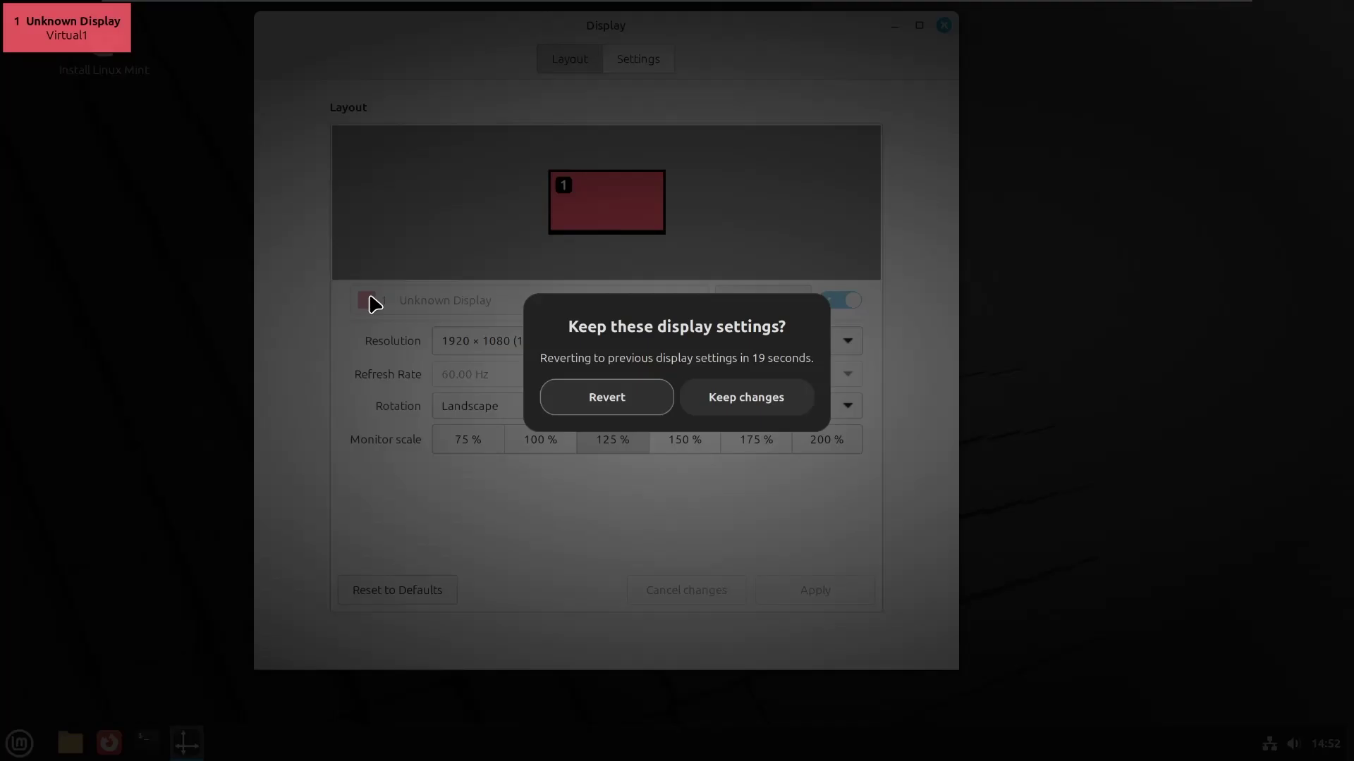
# Keep the 1920 × 1080, 125 % display changes, close Display settings, and launch Install Linux Mint
pyautogui.click(743, 395)
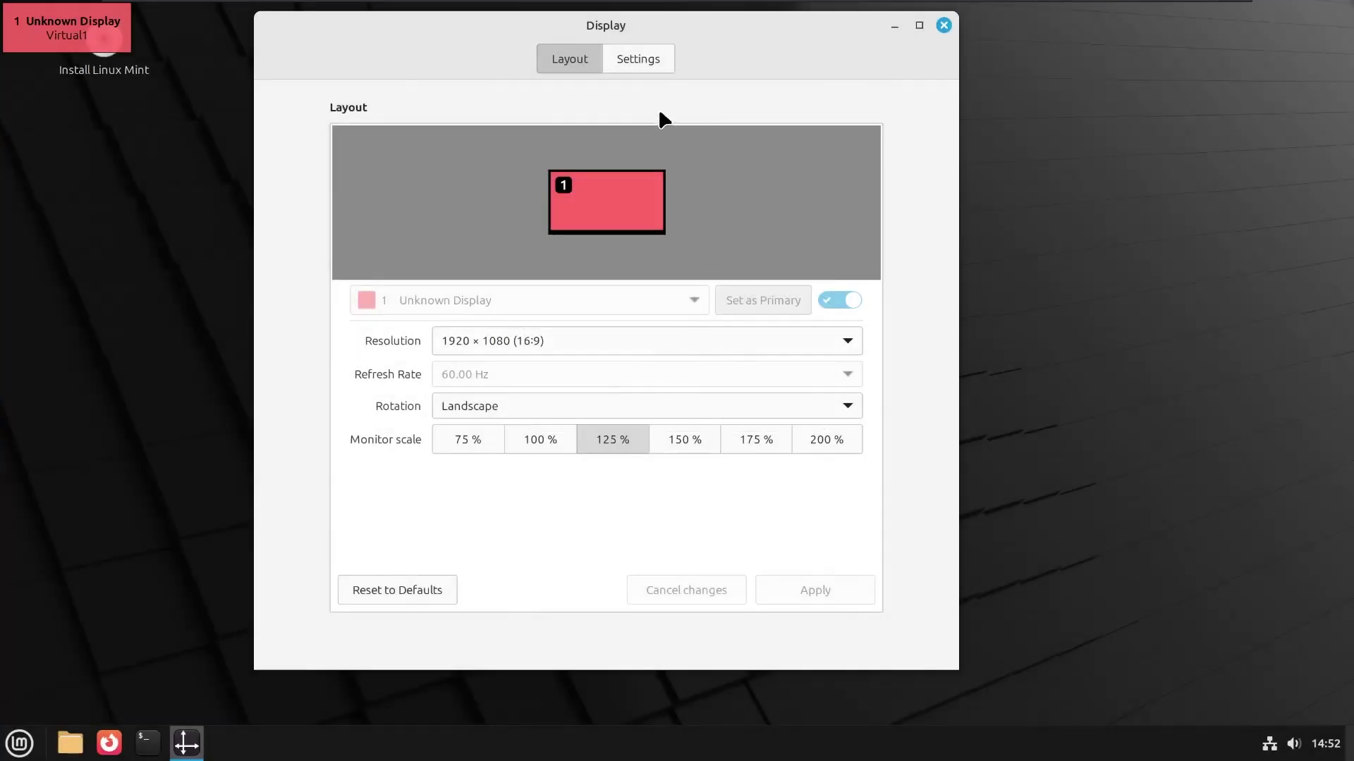
pyautogui.click(630, 50)
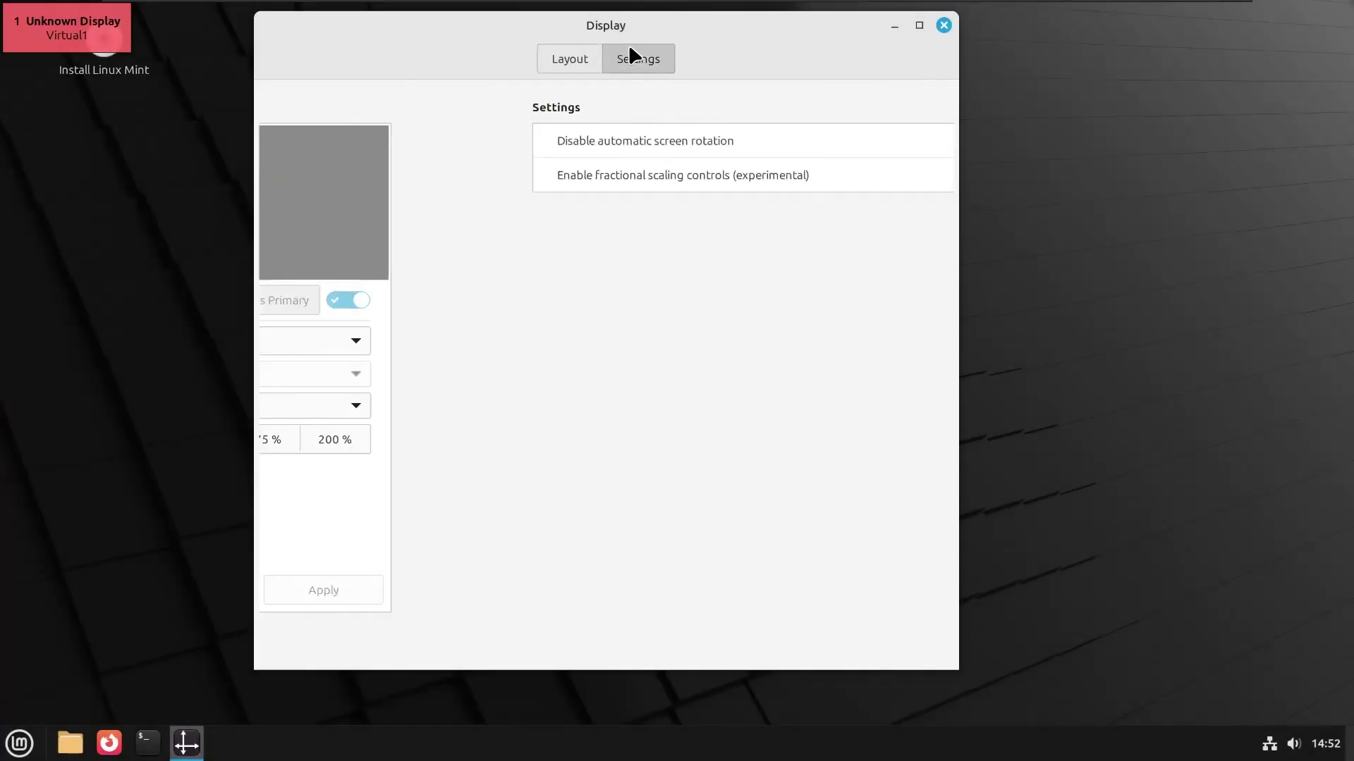
pyautogui.click(564, 70)
pyautogui.moveTo(743, 45); pyautogui.dragTo(797, 78)
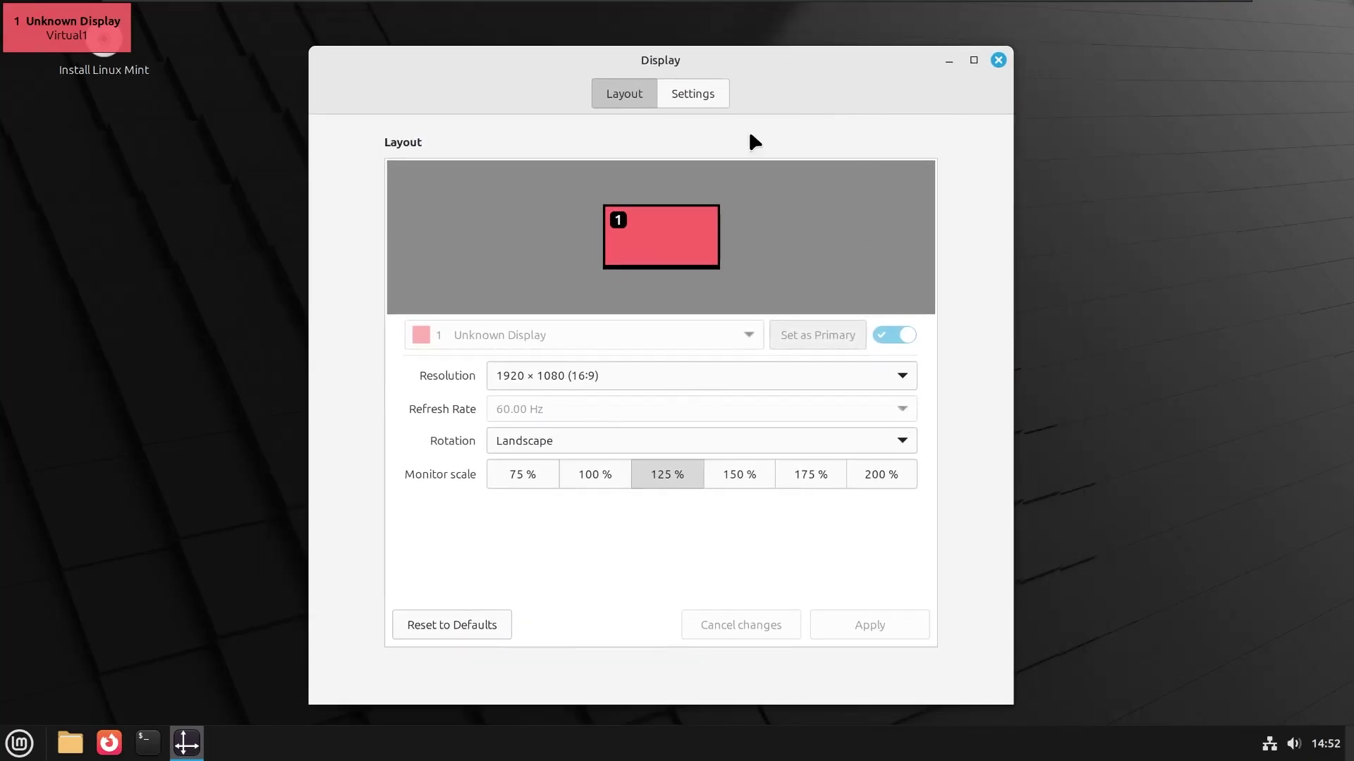
pyautogui.click(998, 60)
pyautogui.moveTo(279, 231); pyautogui.dragTo(737, 536)
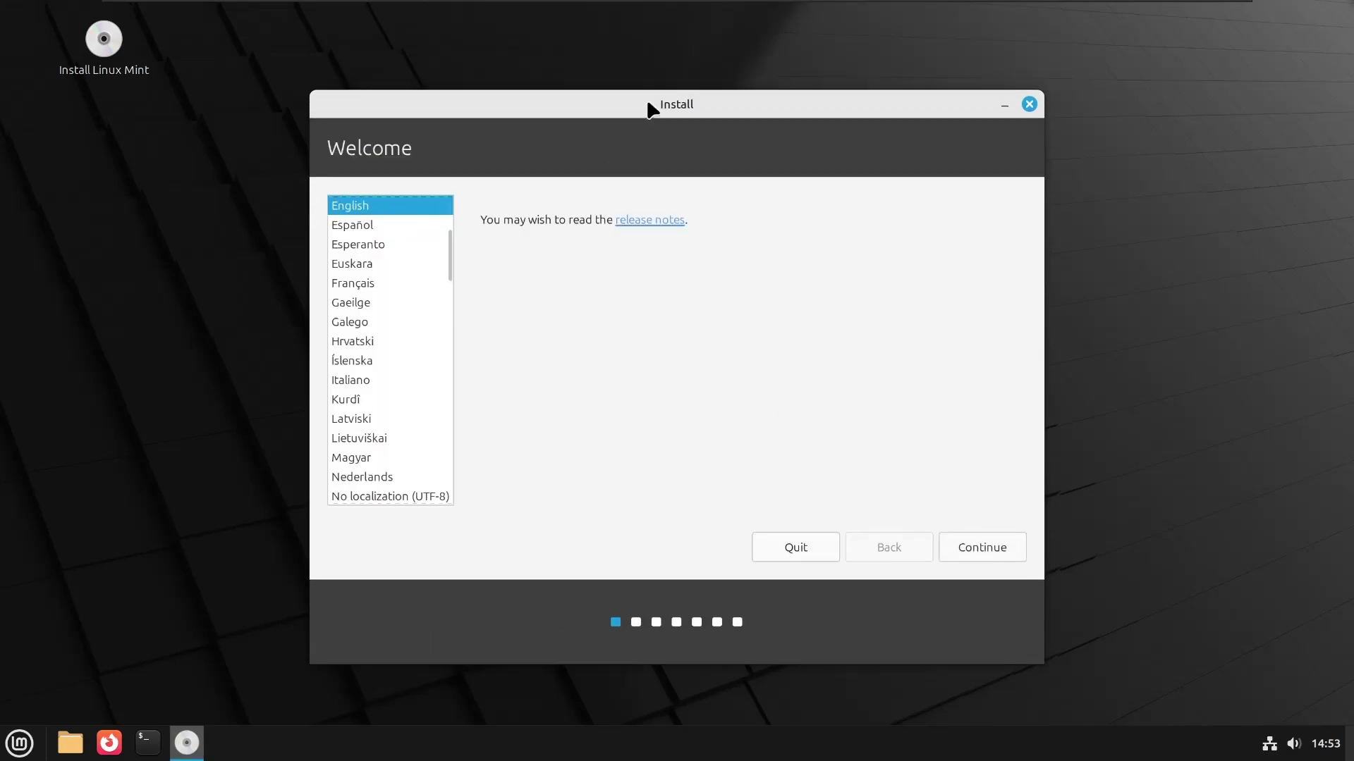
# Continue past Welcome with English and the English (US) keyboard layout
pyautogui.moveTo(649, 99); pyautogui.dragTo(636, 96)
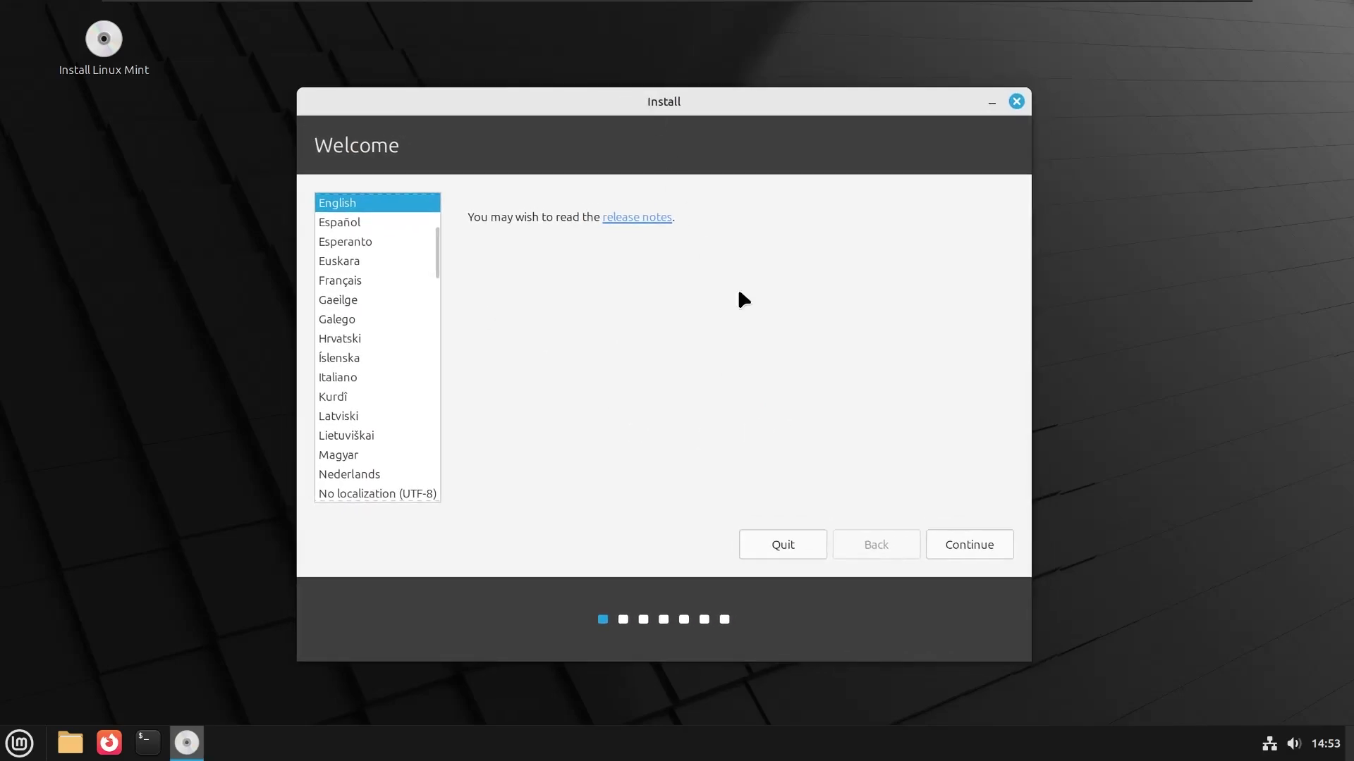
pyautogui.click(968, 552)
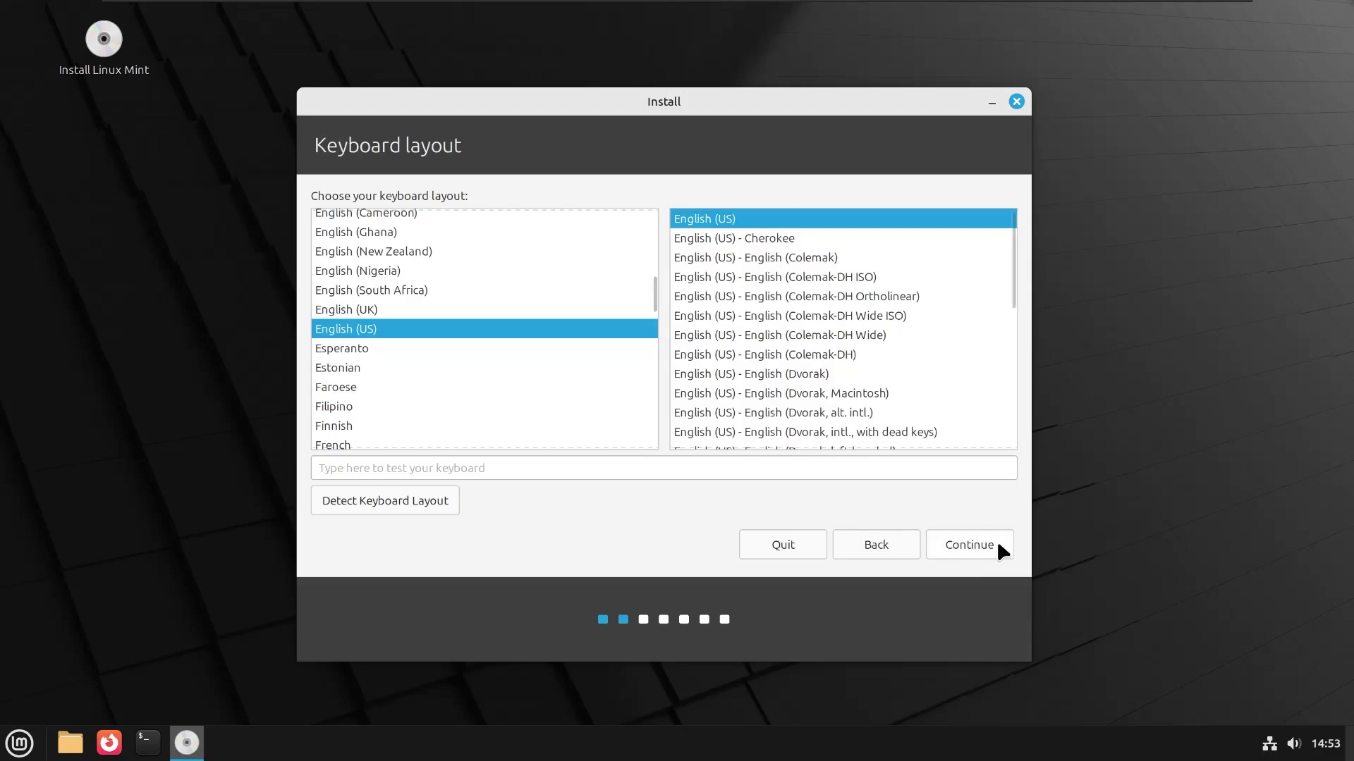
pyautogui.click(998, 544)
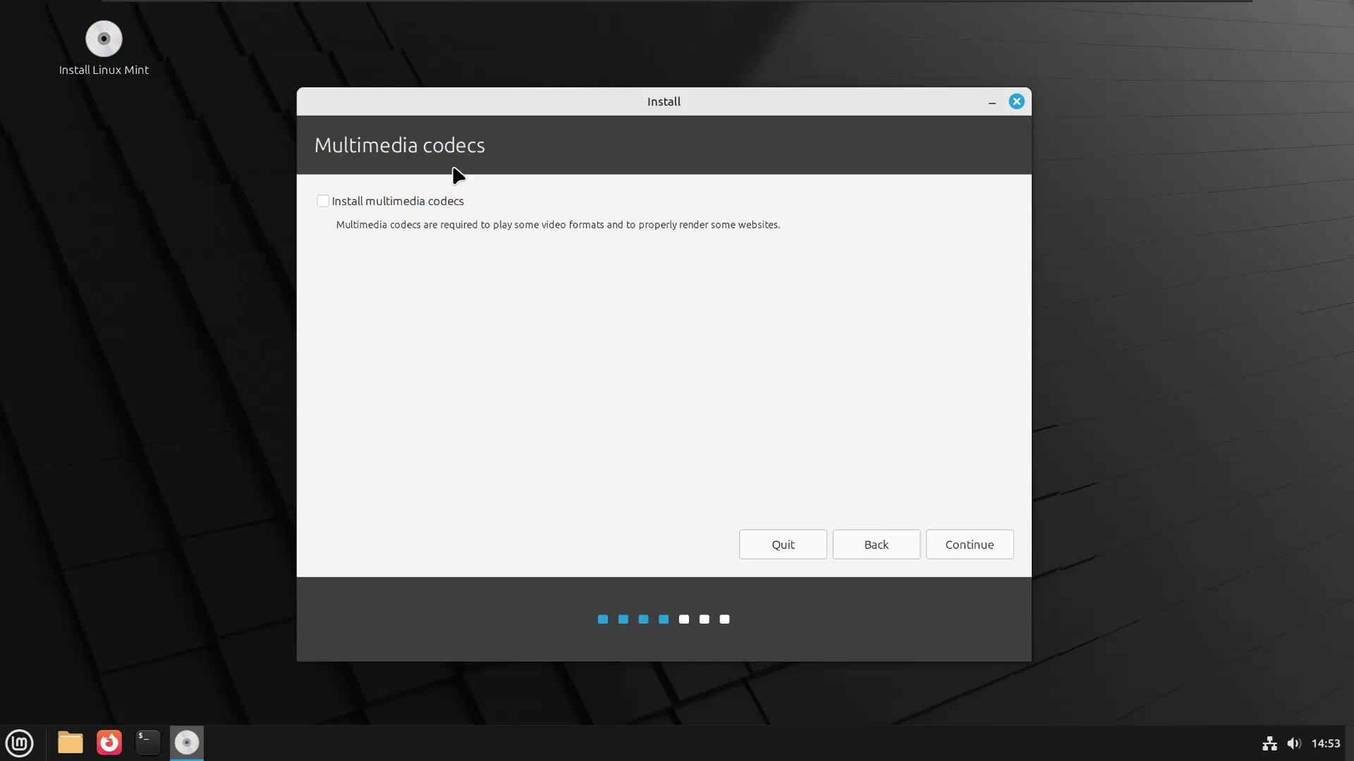
# Enable Install multimedia codecs, continue, and bring up the Cinnamon application menu
pyautogui.click(322, 202)
pyautogui.click(984, 544)
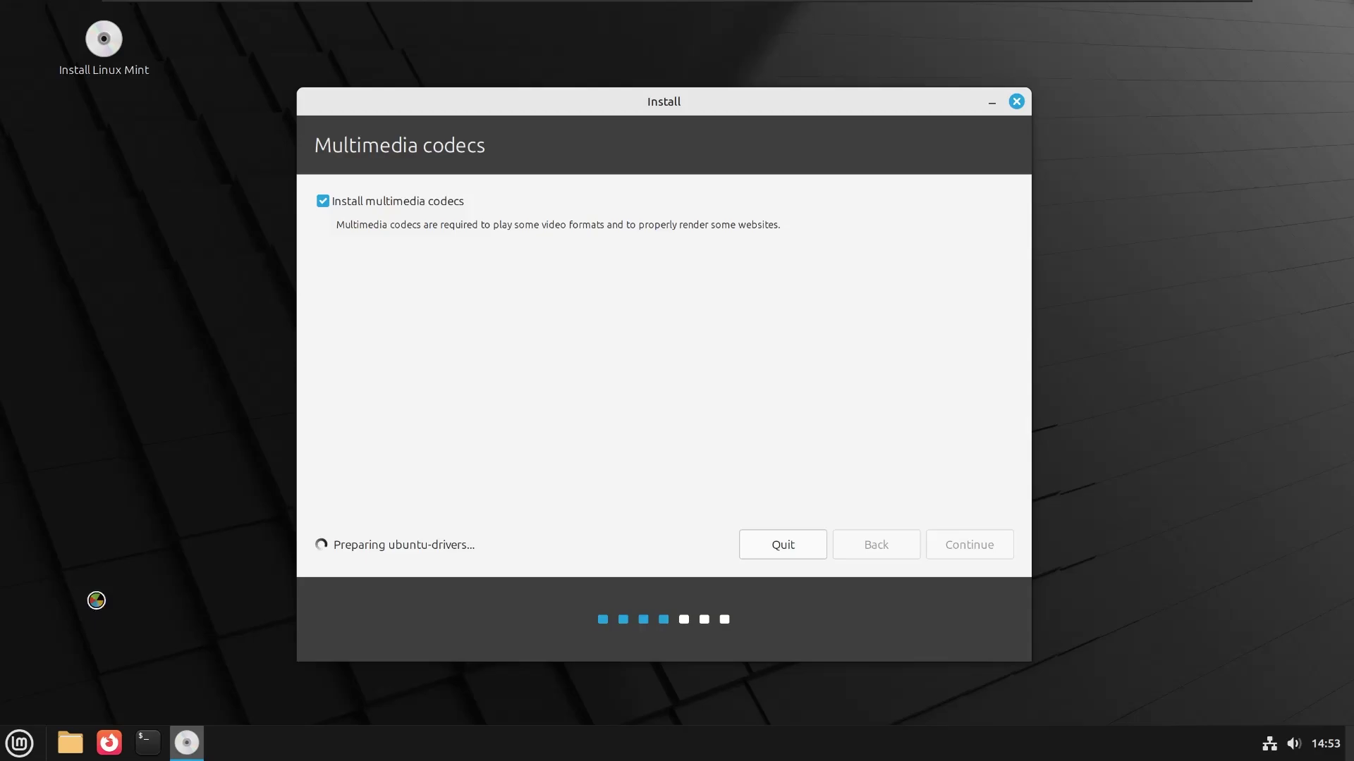
pyautogui.click(31, 750)
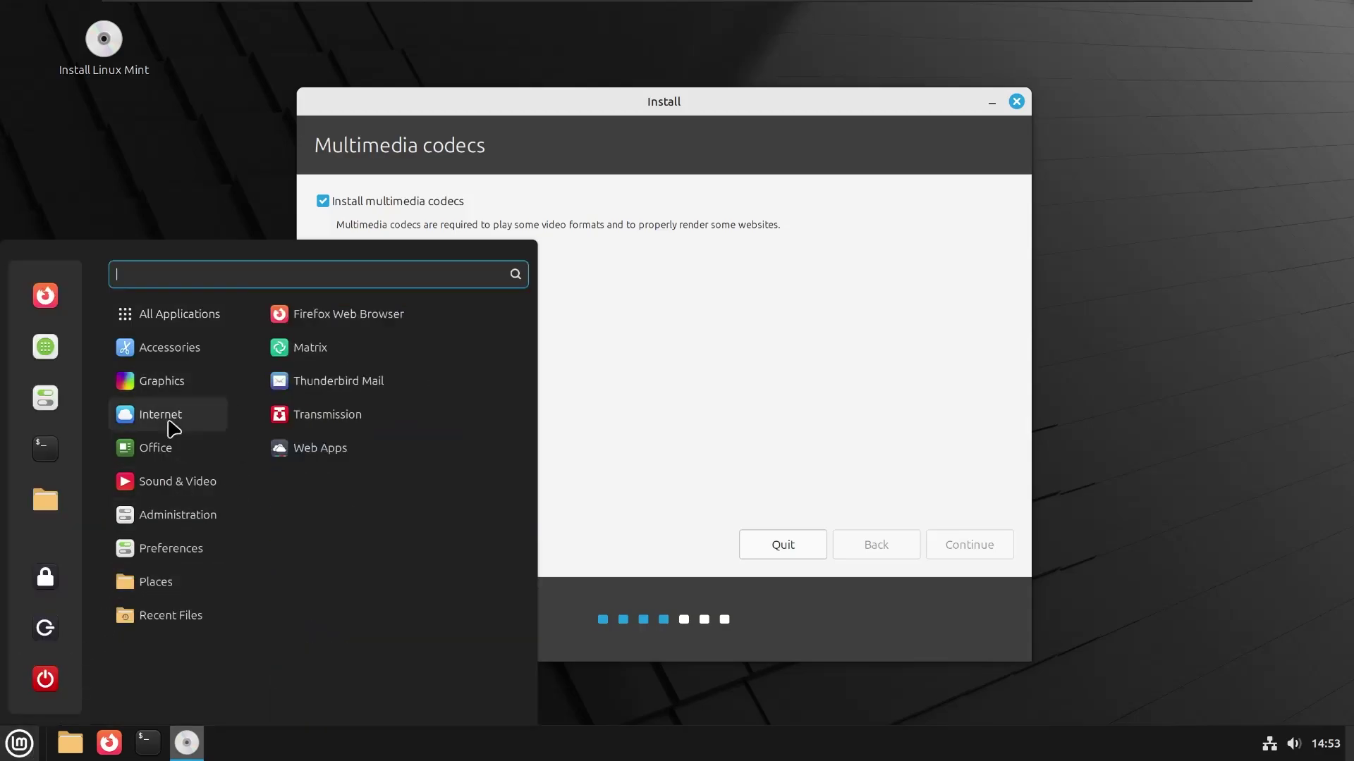
# Browse the menu's Administration category, then dismiss the menu back to the installer
pyautogui.moveTo(169, 514)
pyautogui.scroll(-5, 384, 489)
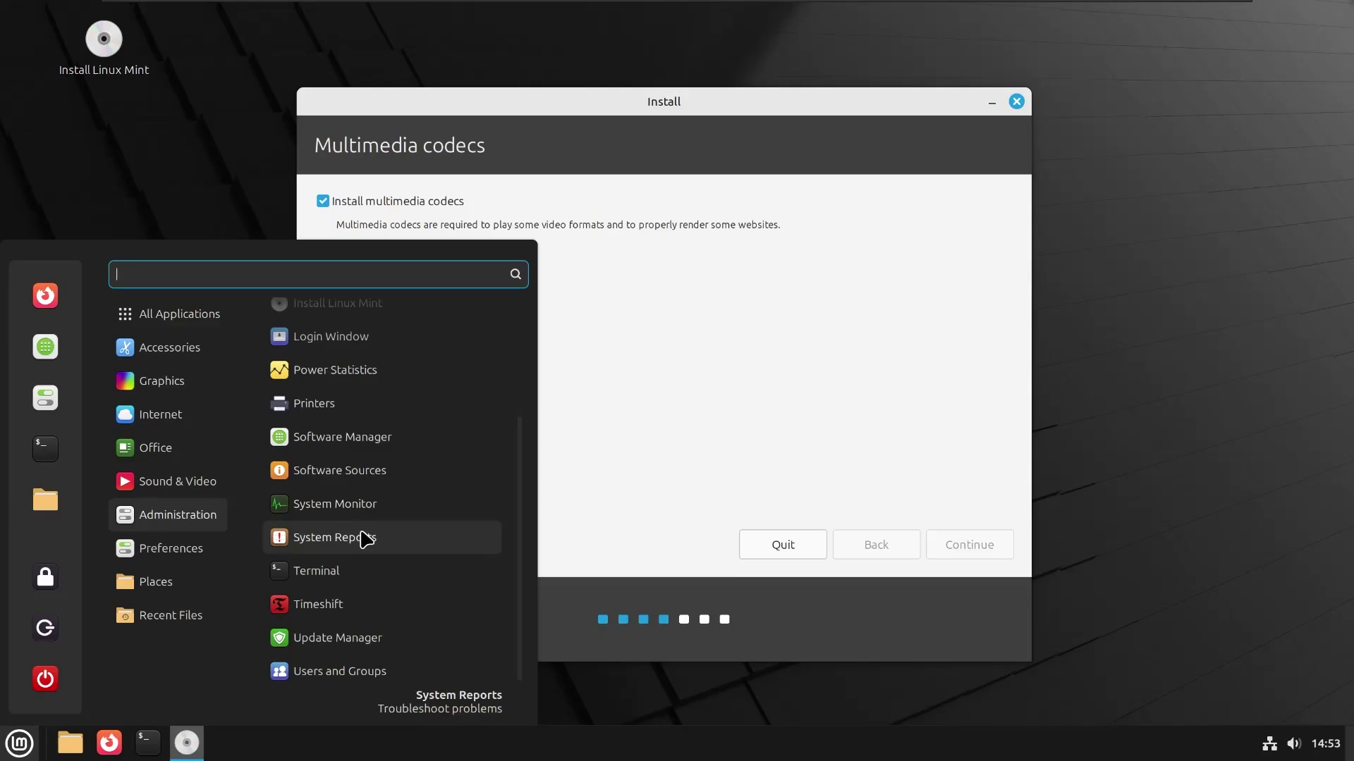
pyautogui.click(689, 419)
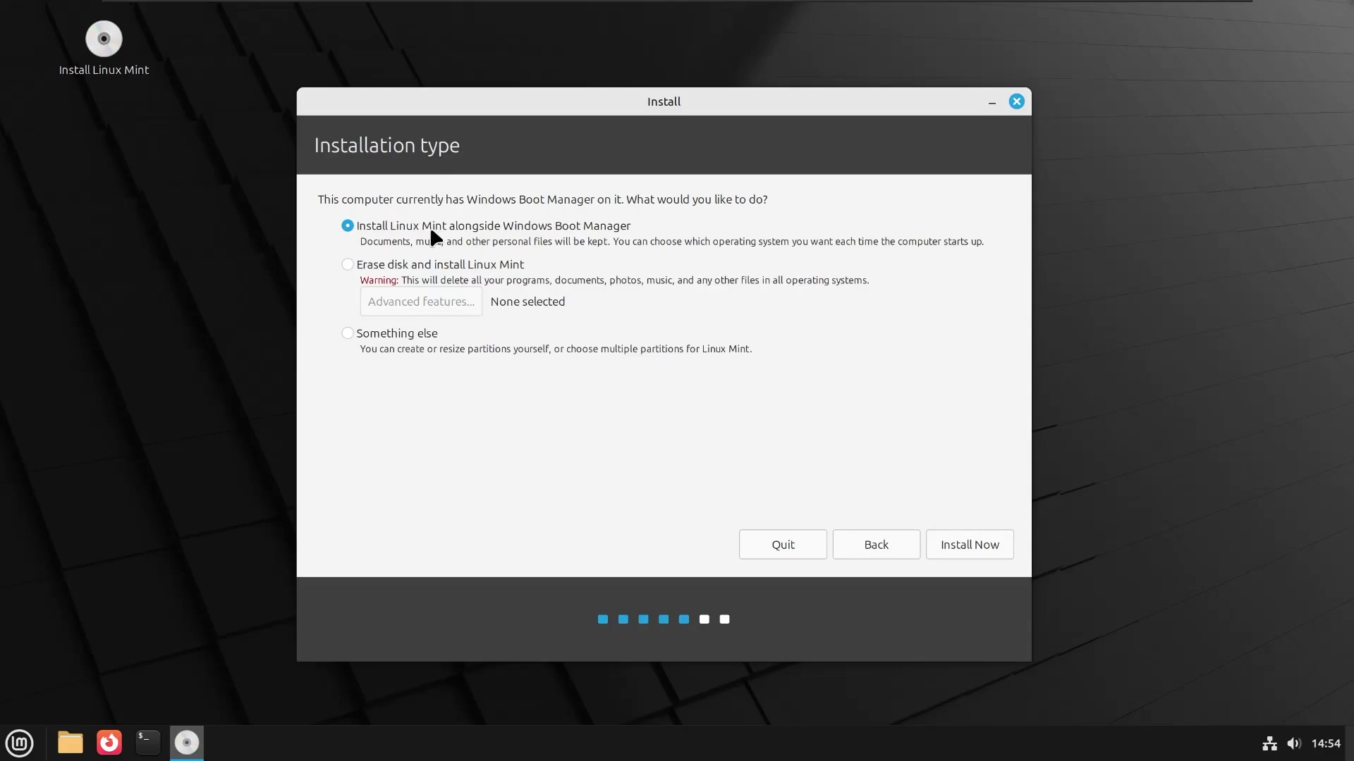
# Choose 'Something else' and scroll the manual partition table for /dev/sda and /dev/sdb
pyautogui.click(347, 334)
pyautogui.click(973, 541)
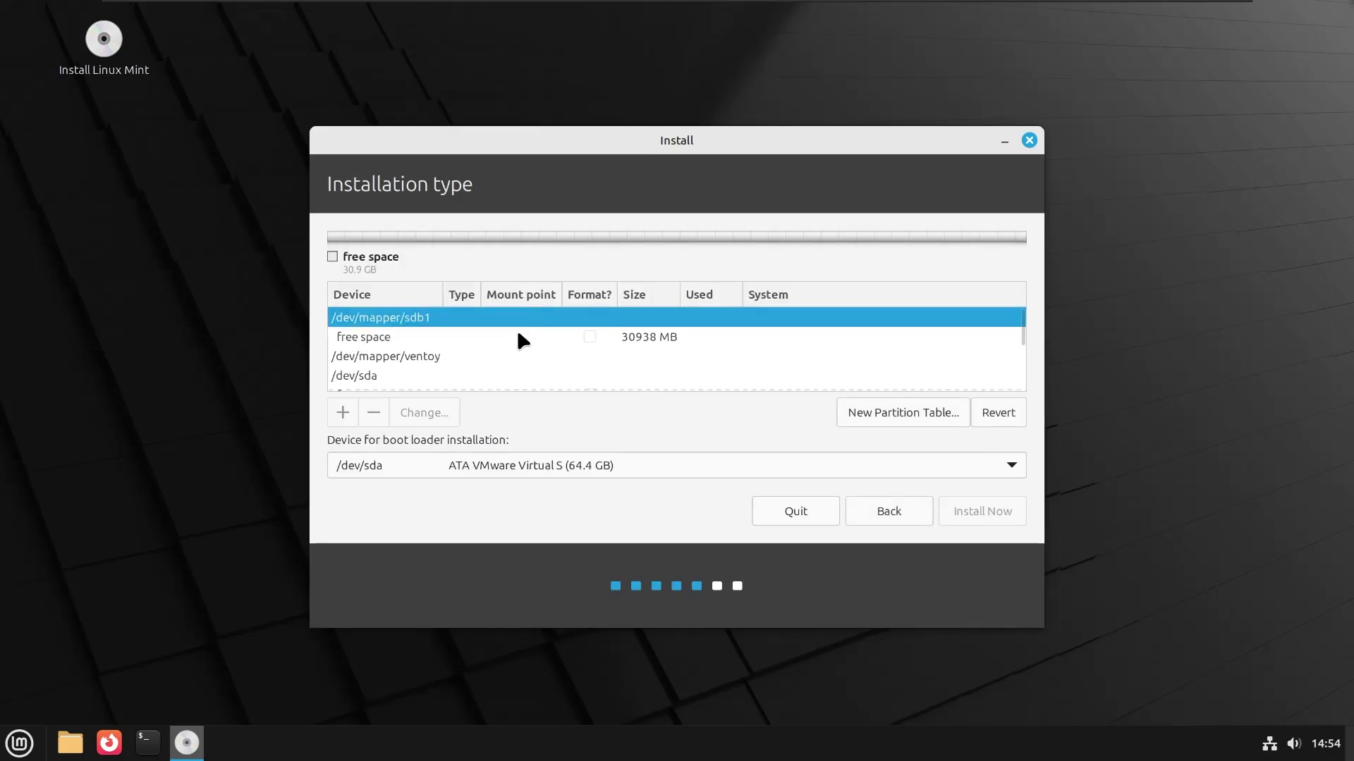
pyautogui.scroll(-5, 519, 335)
pyautogui.scroll(-2, 522, 334)
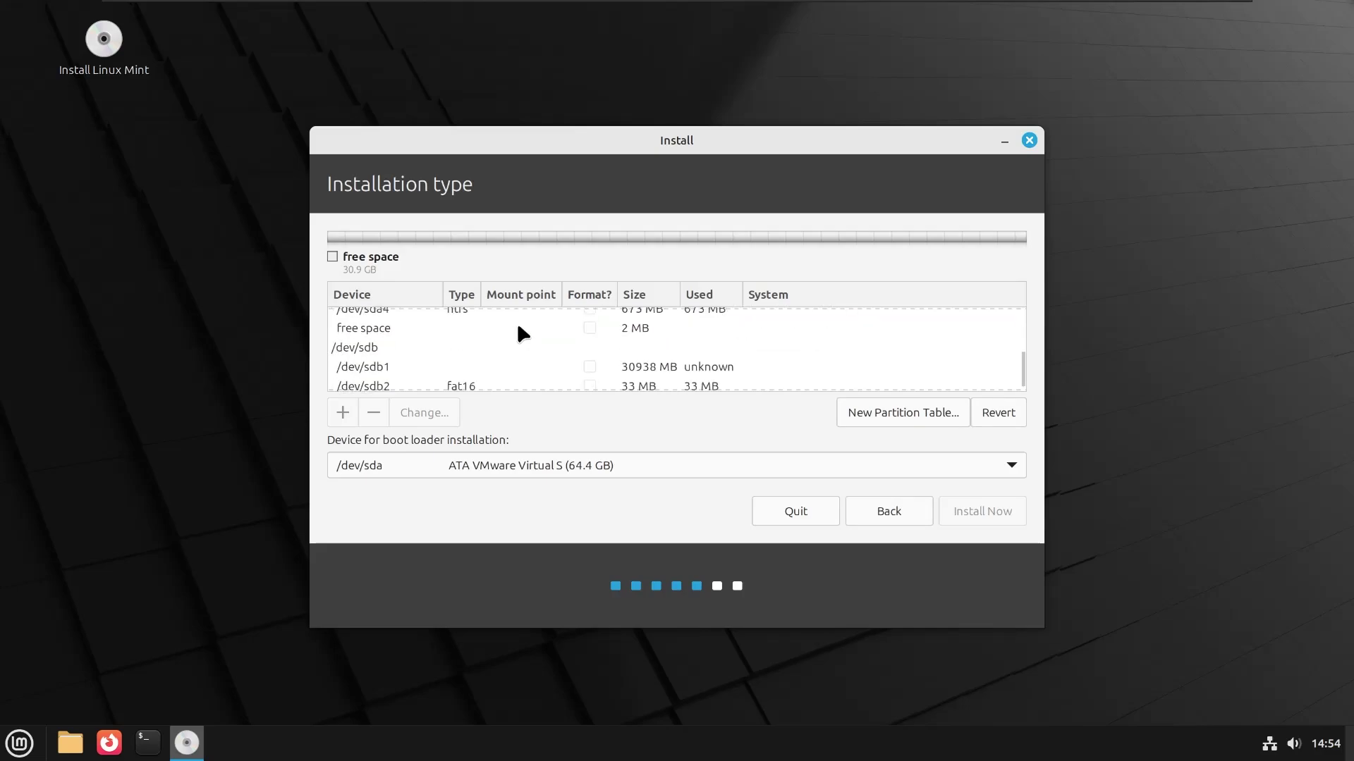
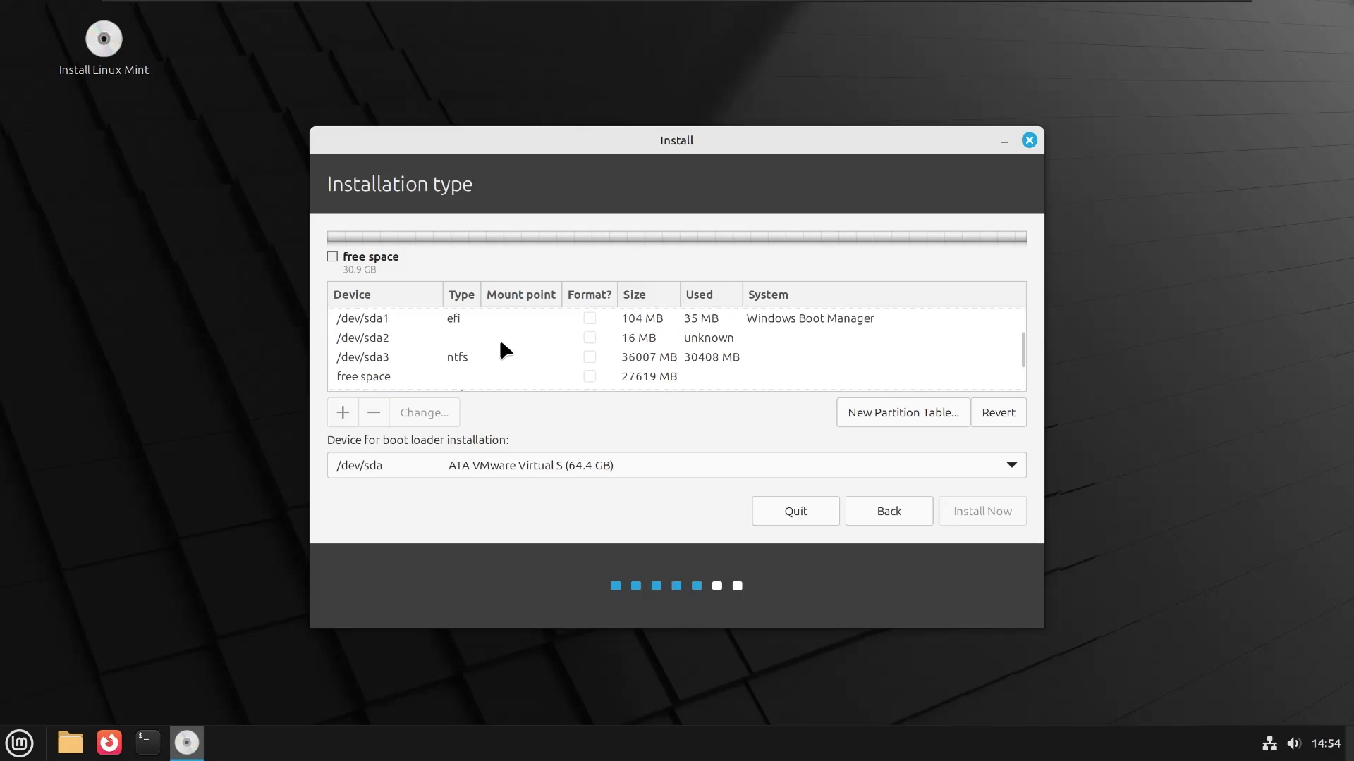
# Browse the partition list, inspecting the USB drive sdb and its sdb1 partition
pyautogui.scroll(-2, 513, 346)
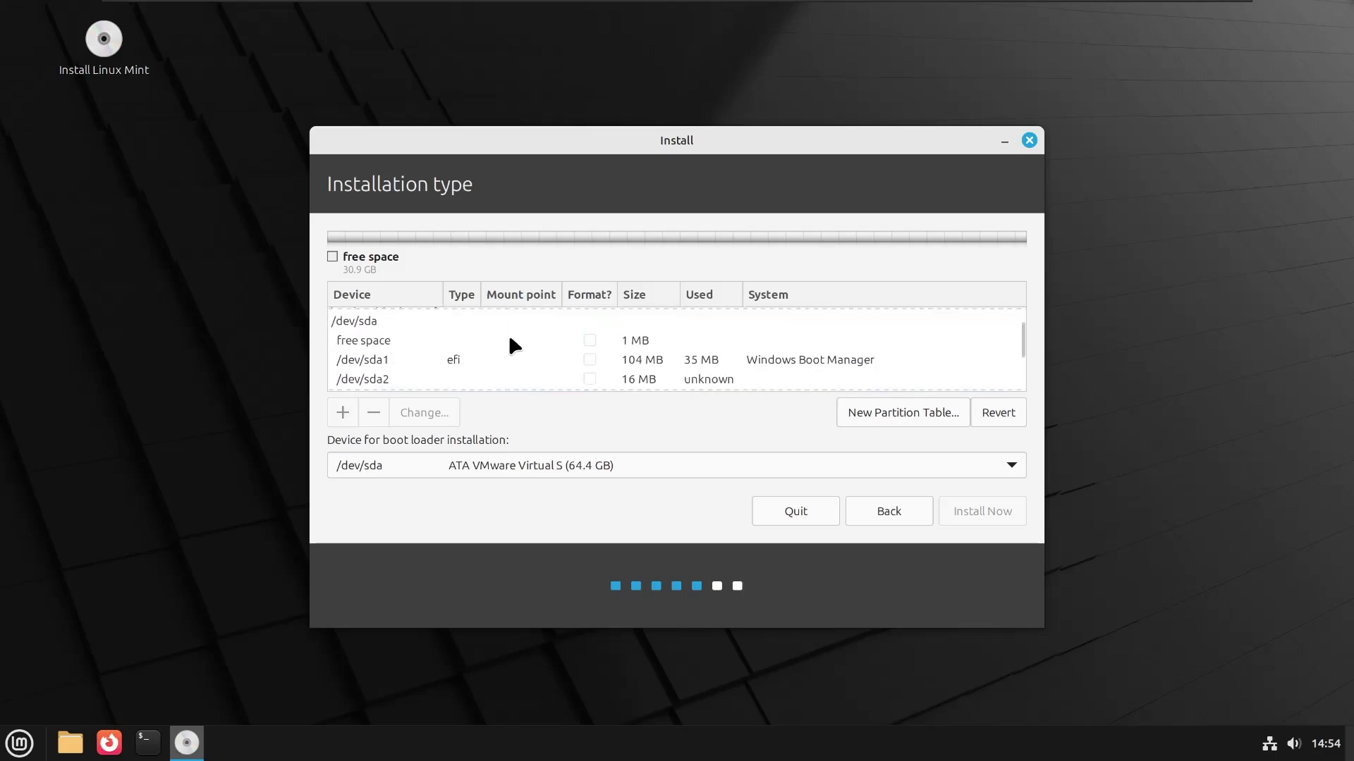
pyautogui.scroll(-5, 468, 315)
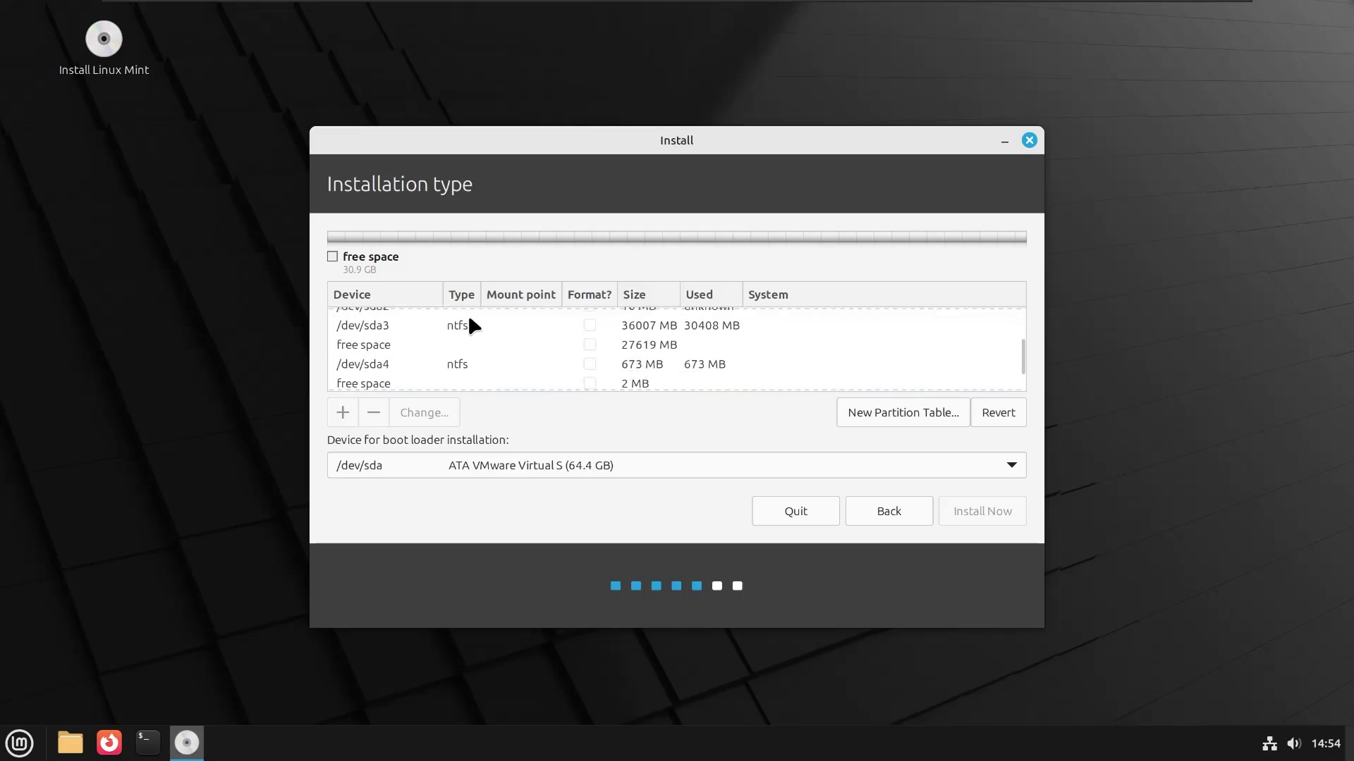
pyautogui.scroll(2, 468, 337)
pyautogui.scroll(-2, 468, 337)
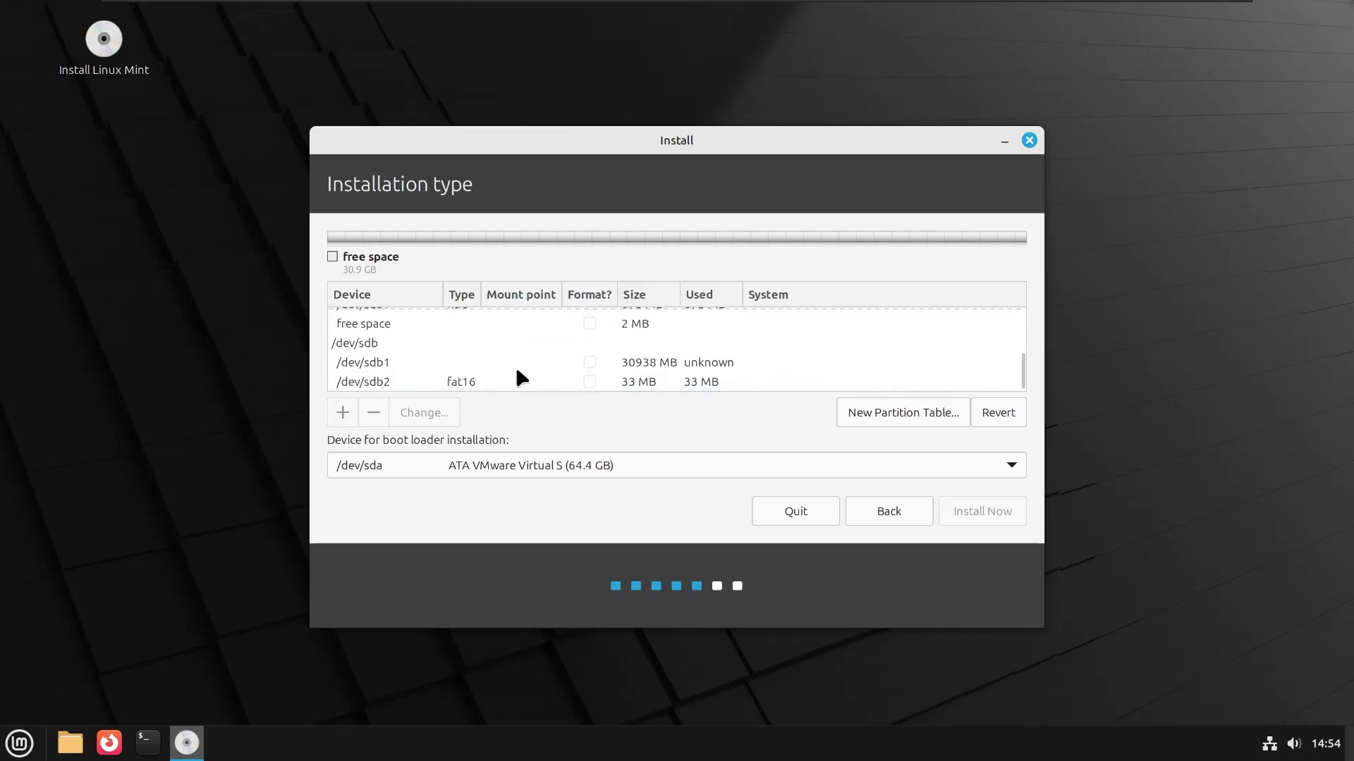
pyautogui.click(480, 362)
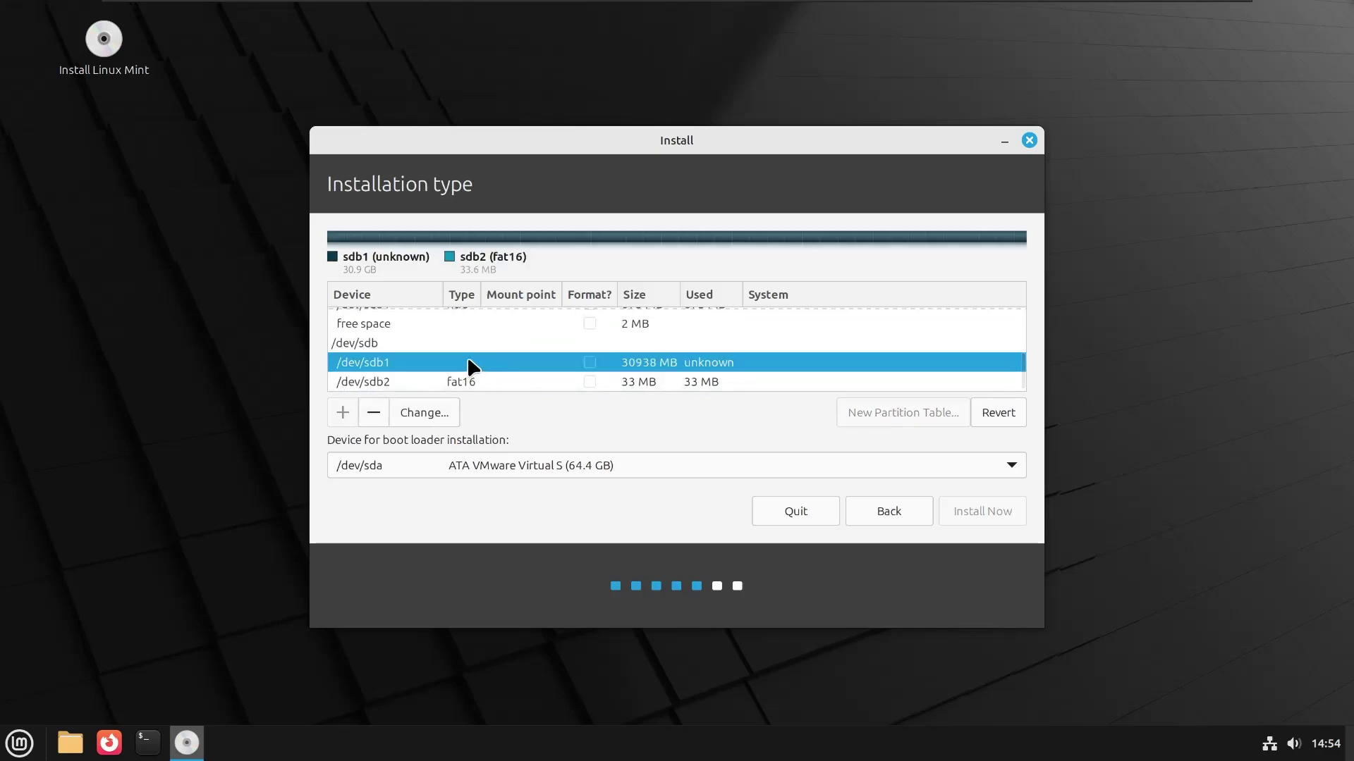
pyautogui.click(449, 343)
pyautogui.scroll(1, 447, 341)
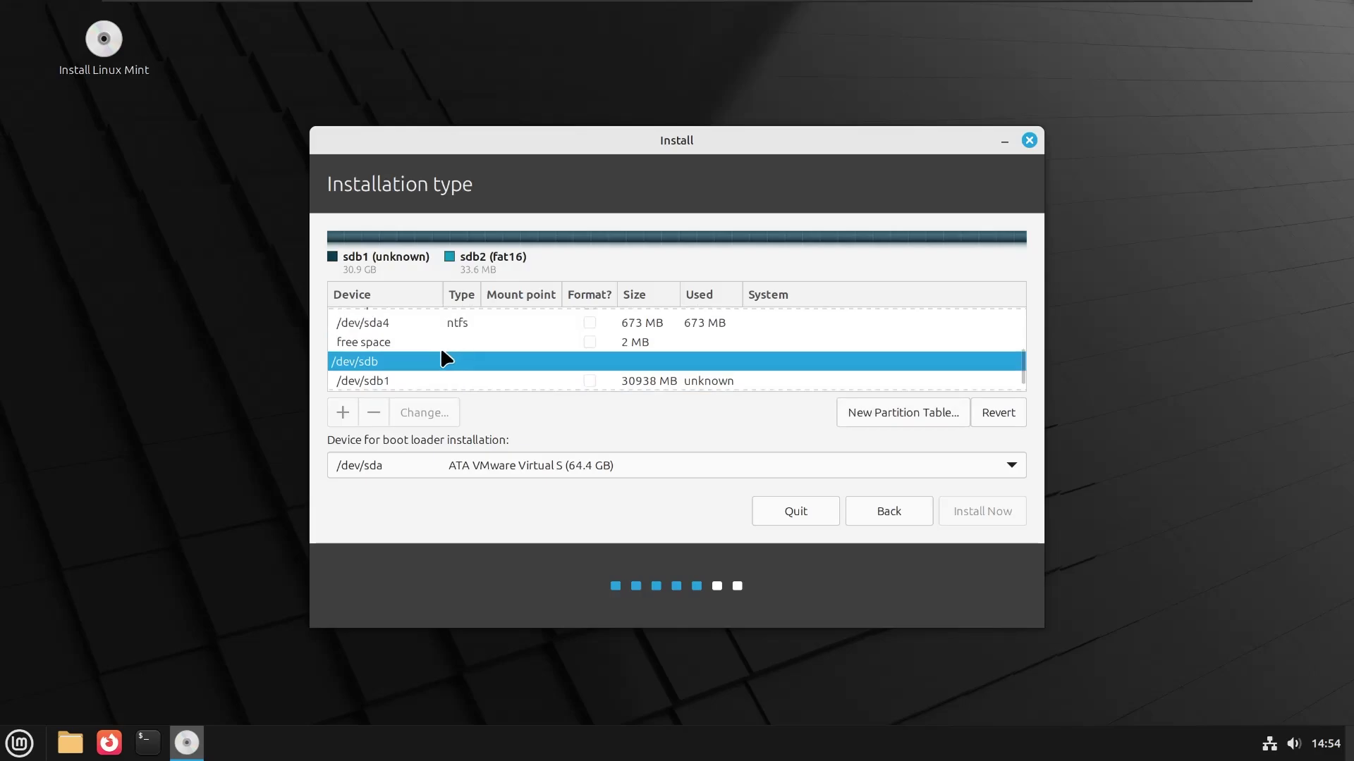
pyautogui.scroll(-1, 440, 346)
# Select the 27619 MB free space after sda3 on /dev/sda
pyautogui.press('Down')
pyautogui.press('Down')
pyautogui.scroll(3, 467, 358)
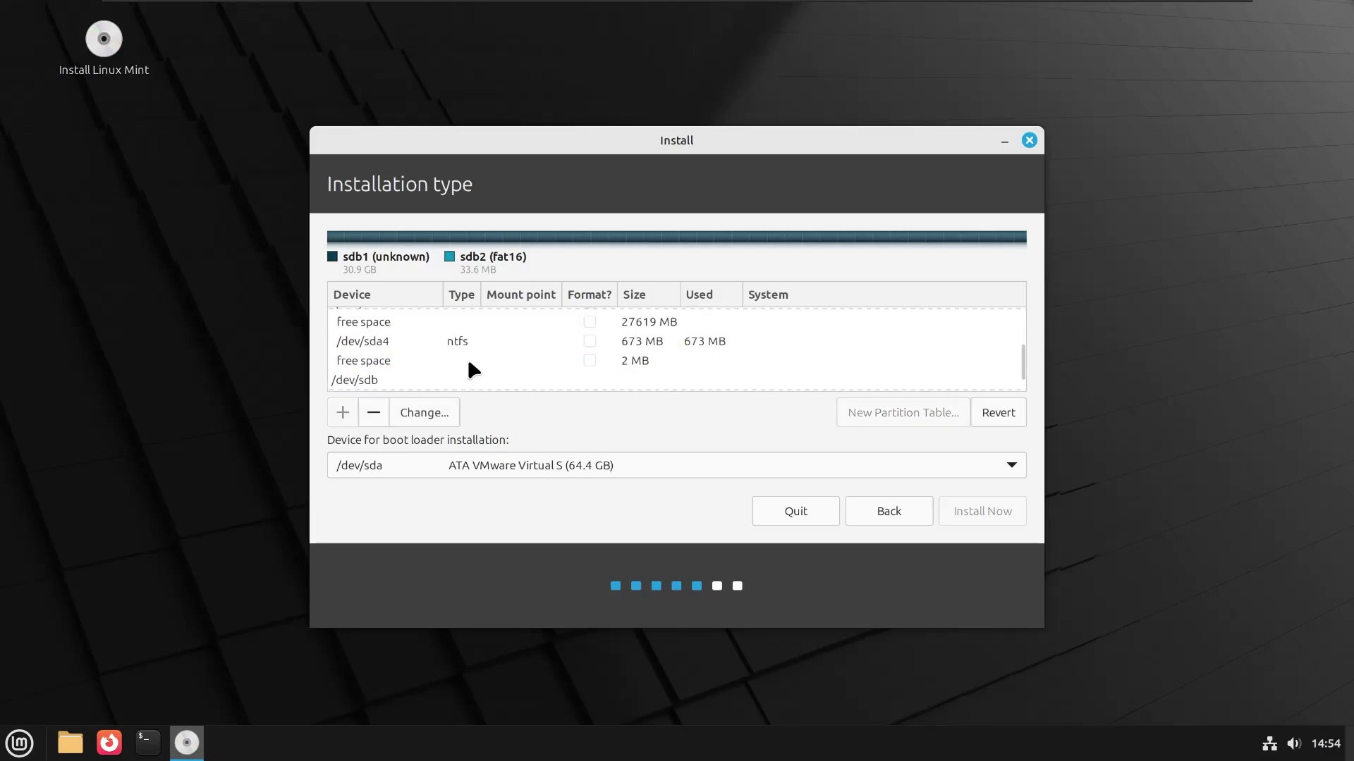
pyautogui.click(485, 342)
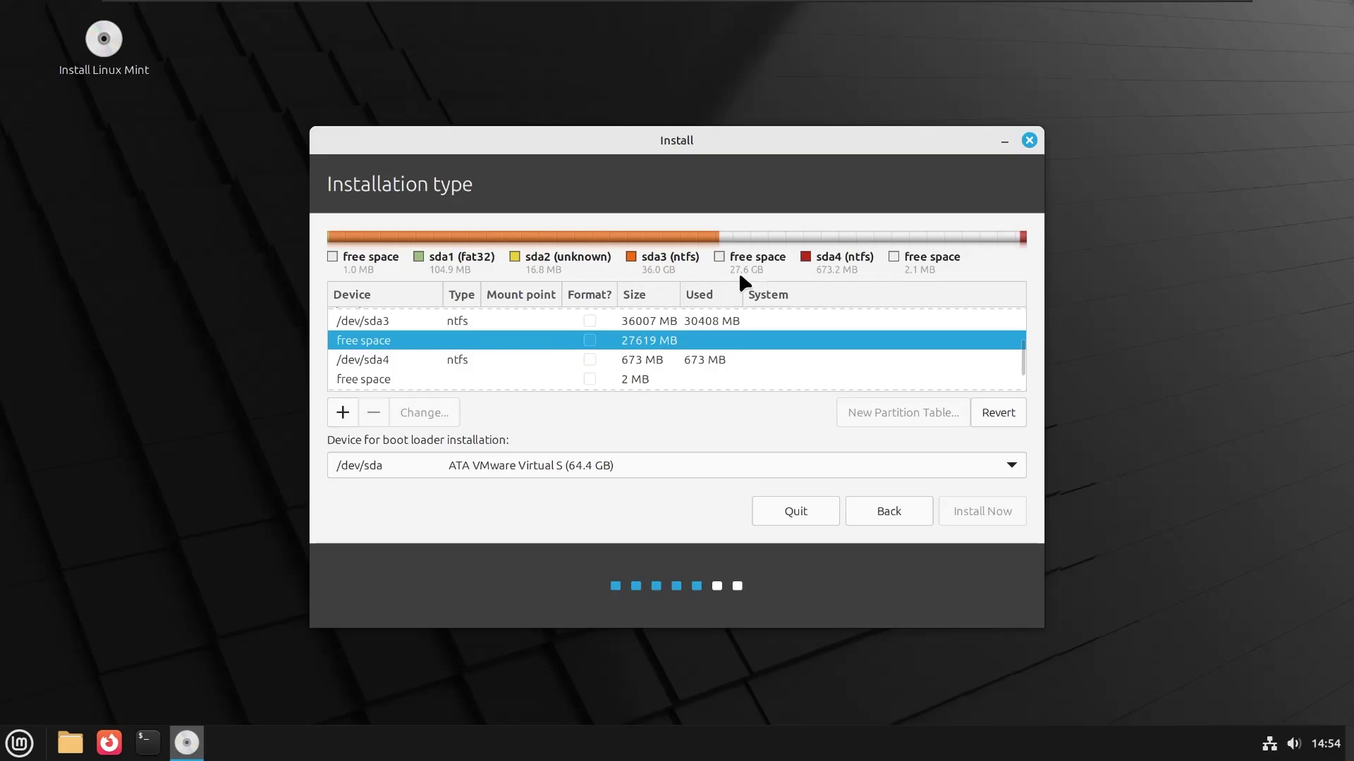
pyautogui.scroll(3, 612, 368)
pyautogui.scroll(-3, 612, 368)
pyautogui.scroll(2, 612, 368)
pyautogui.scroll(3, 611, 368)
pyautogui.scroll(-4, 611, 368)
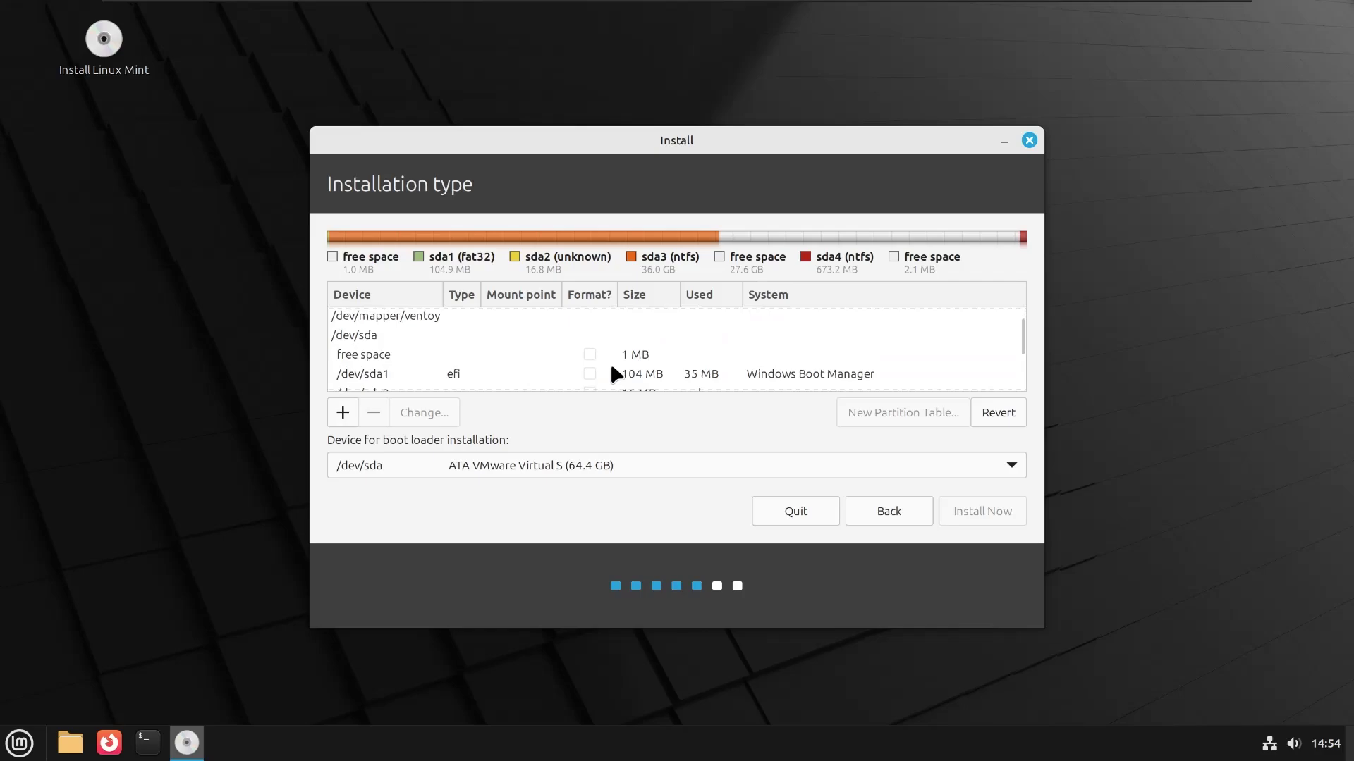
pyautogui.scroll(-1, 612, 372)
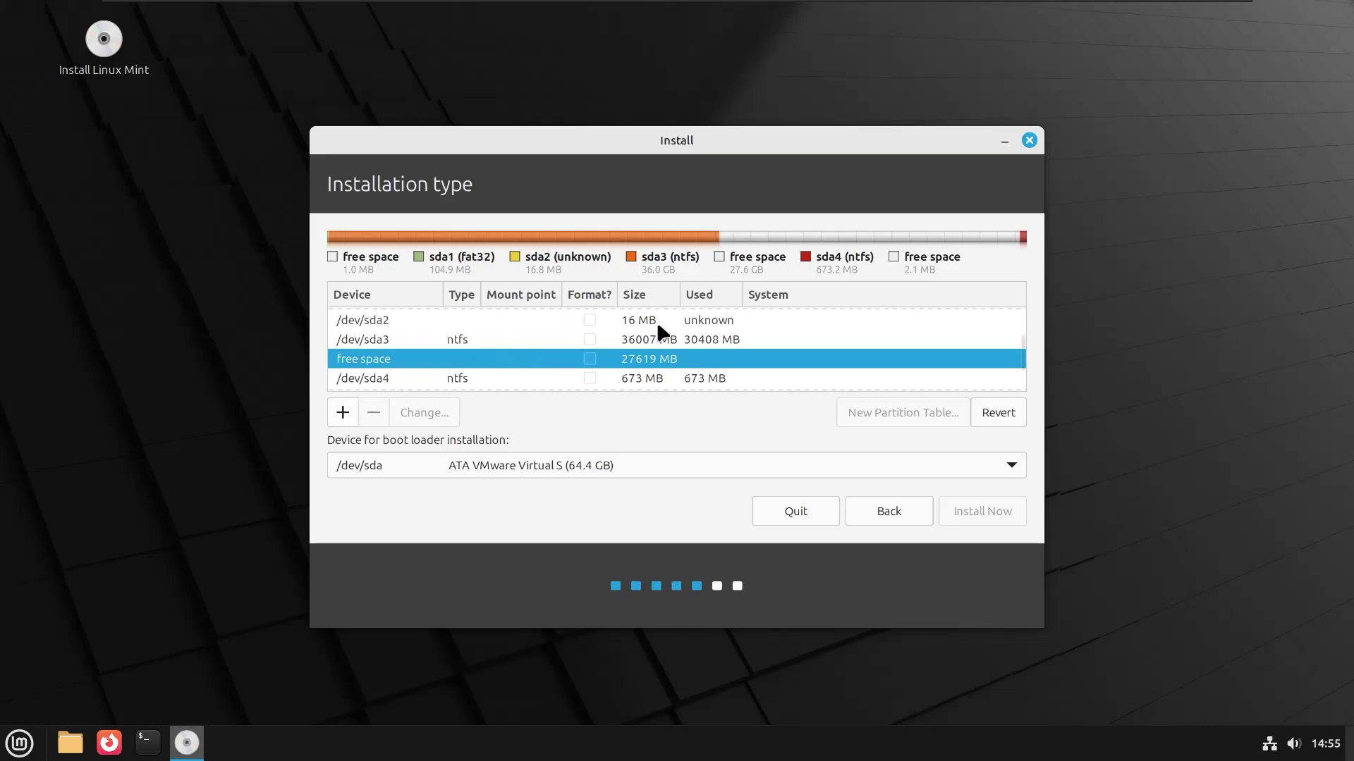
# Add a 300 MB primary partition at the beginning of the free space, used as EFI System Partition
pyautogui.click(343, 412)
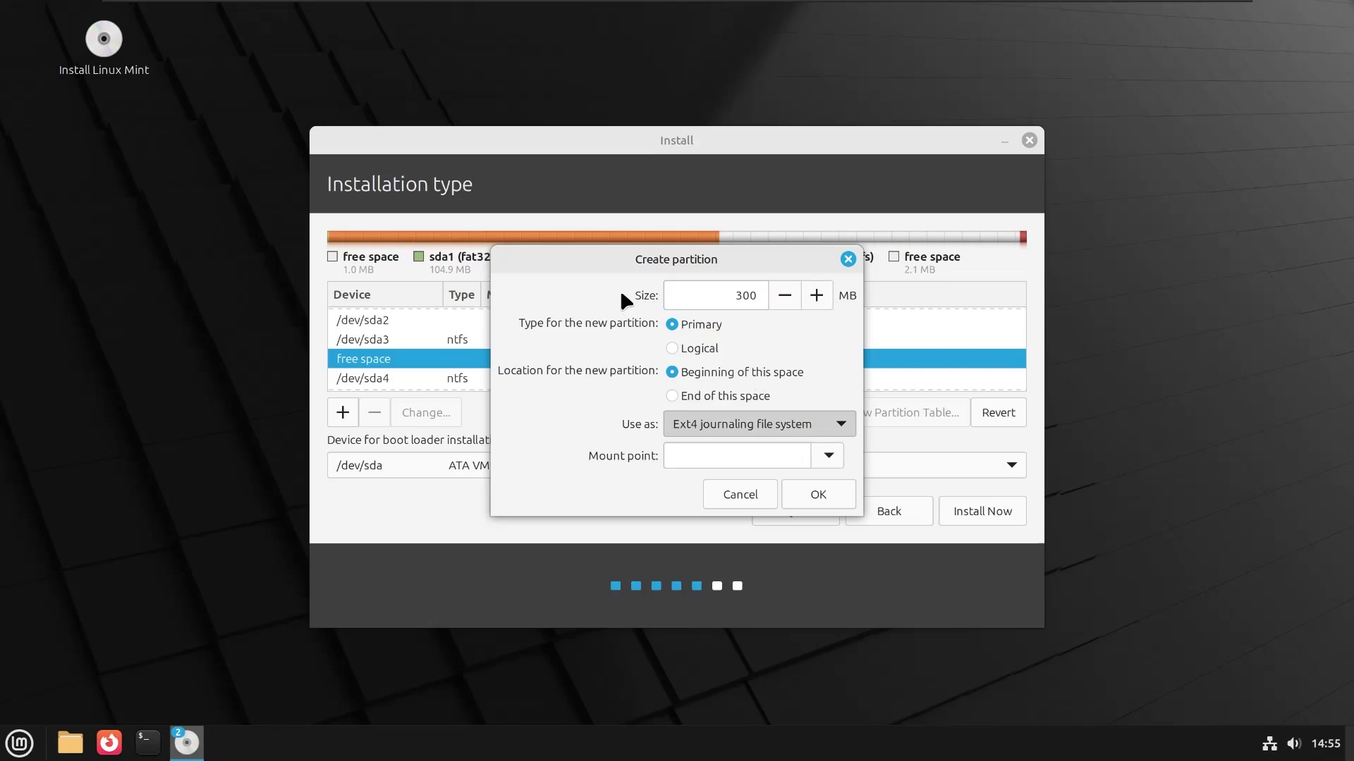
pyautogui.click(758, 426)
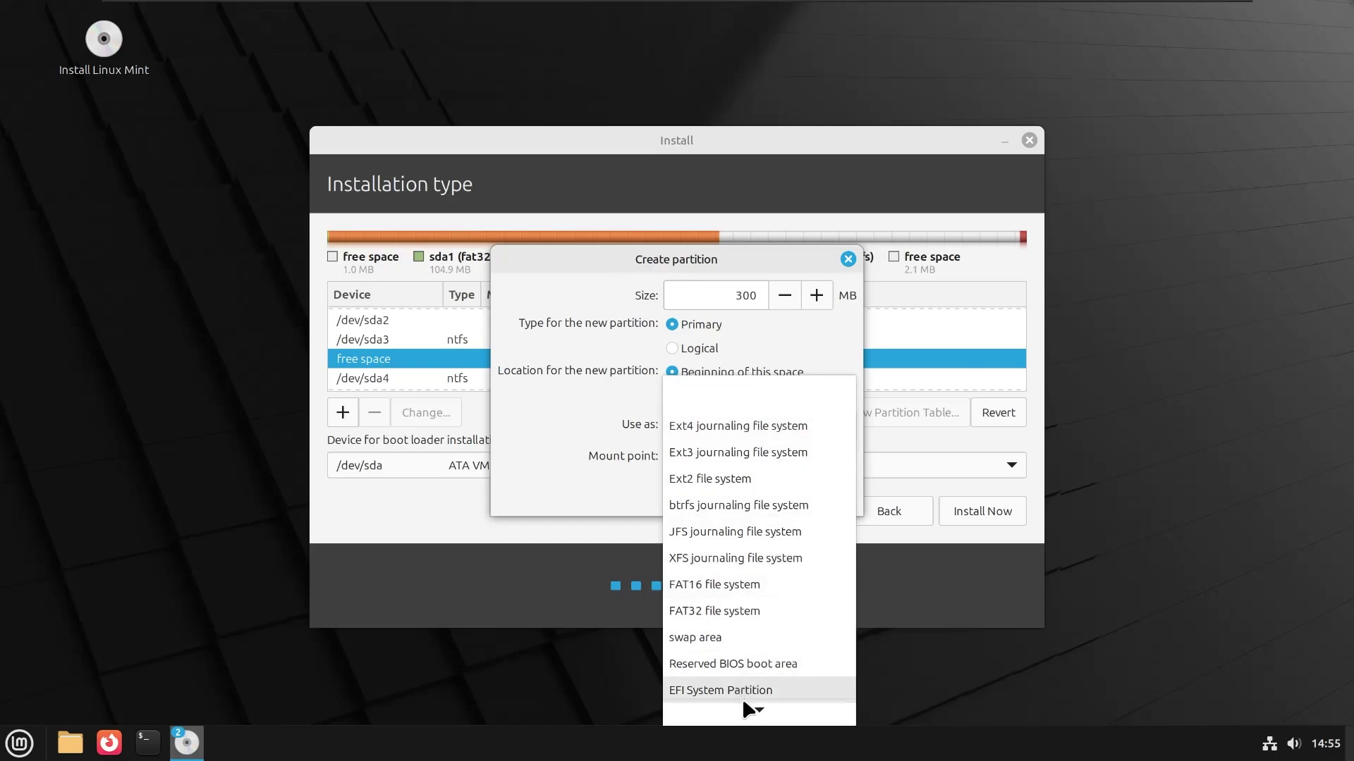
pyautogui.scroll(-1, 741, 698)
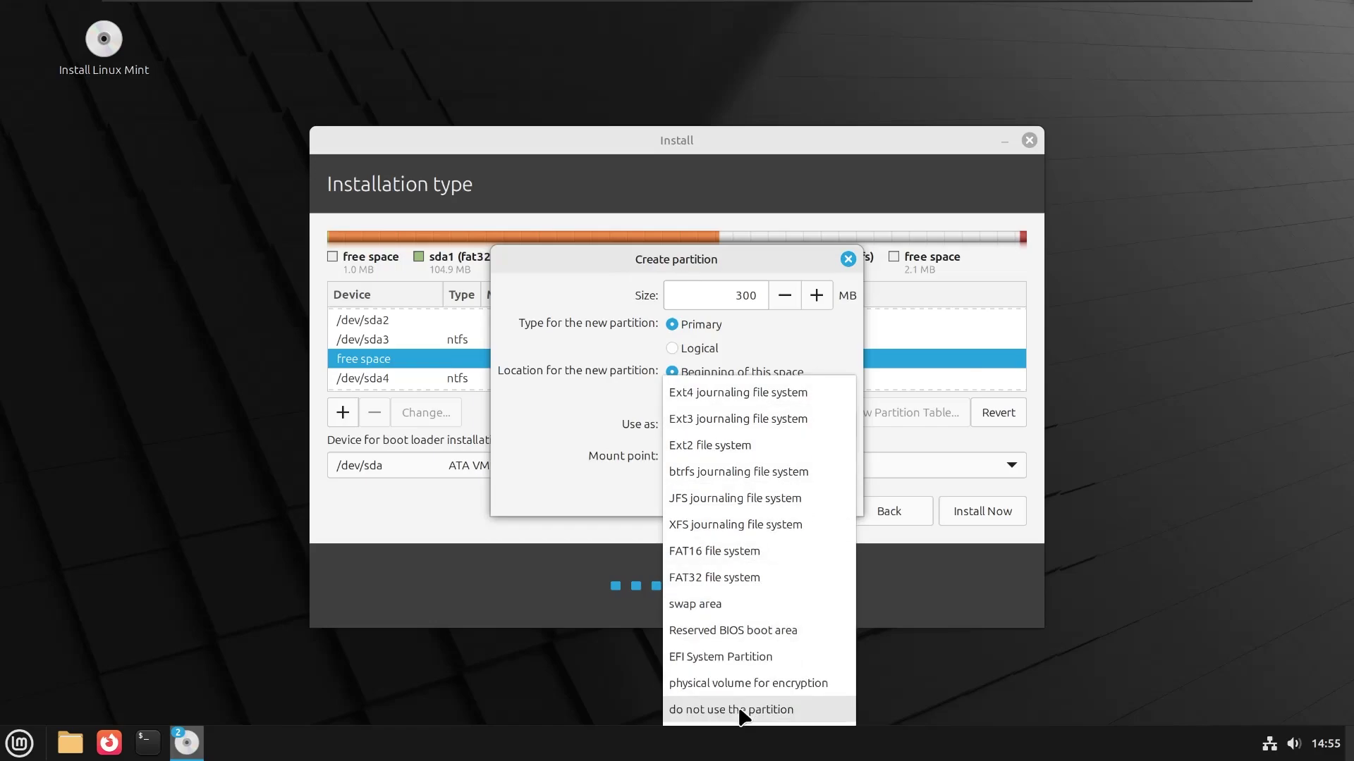
pyautogui.click(768, 657)
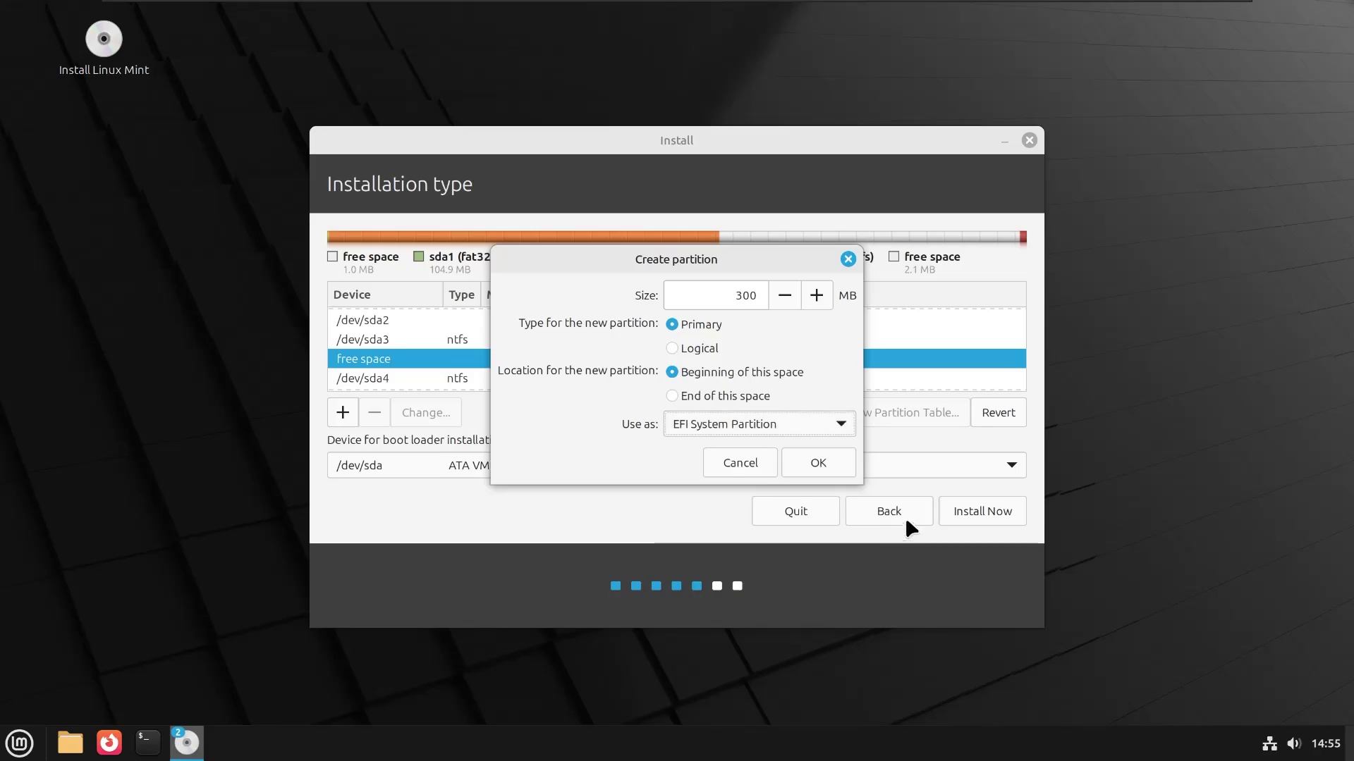
pyautogui.click(837, 458)
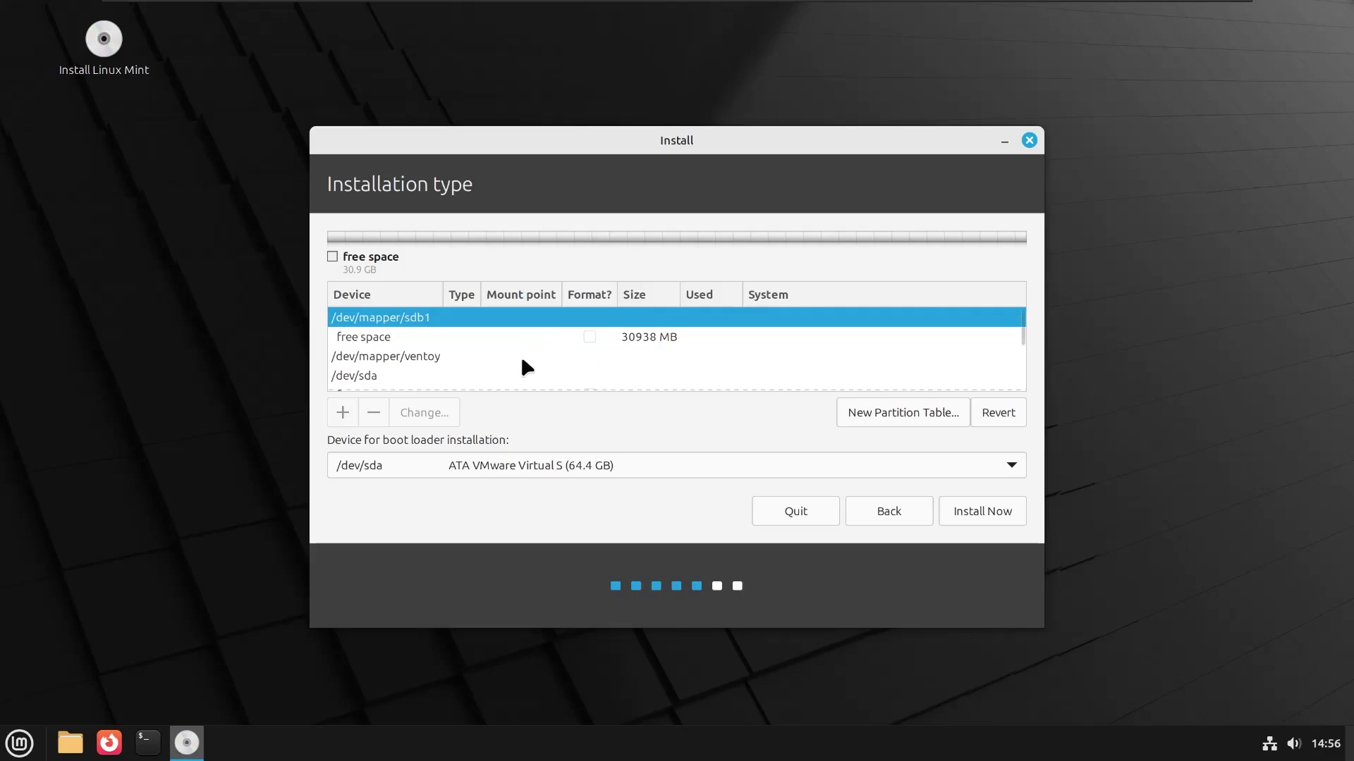
# Inspect the free-space entries, /dev/sda4 and the whole /dev/sda disk in the partition list
pyautogui.click(472, 338)
pyautogui.scroll(-4, 487, 350)
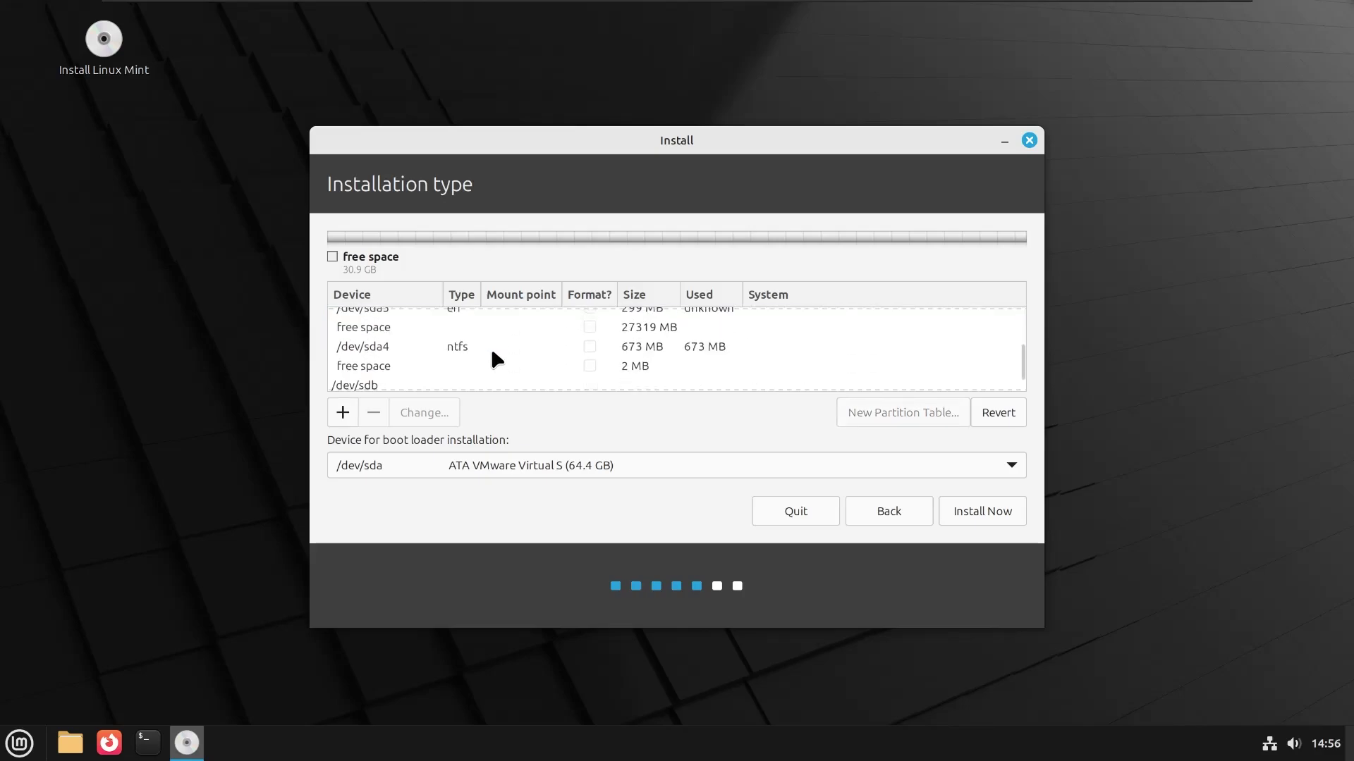
pyautogui.click(421, 362)
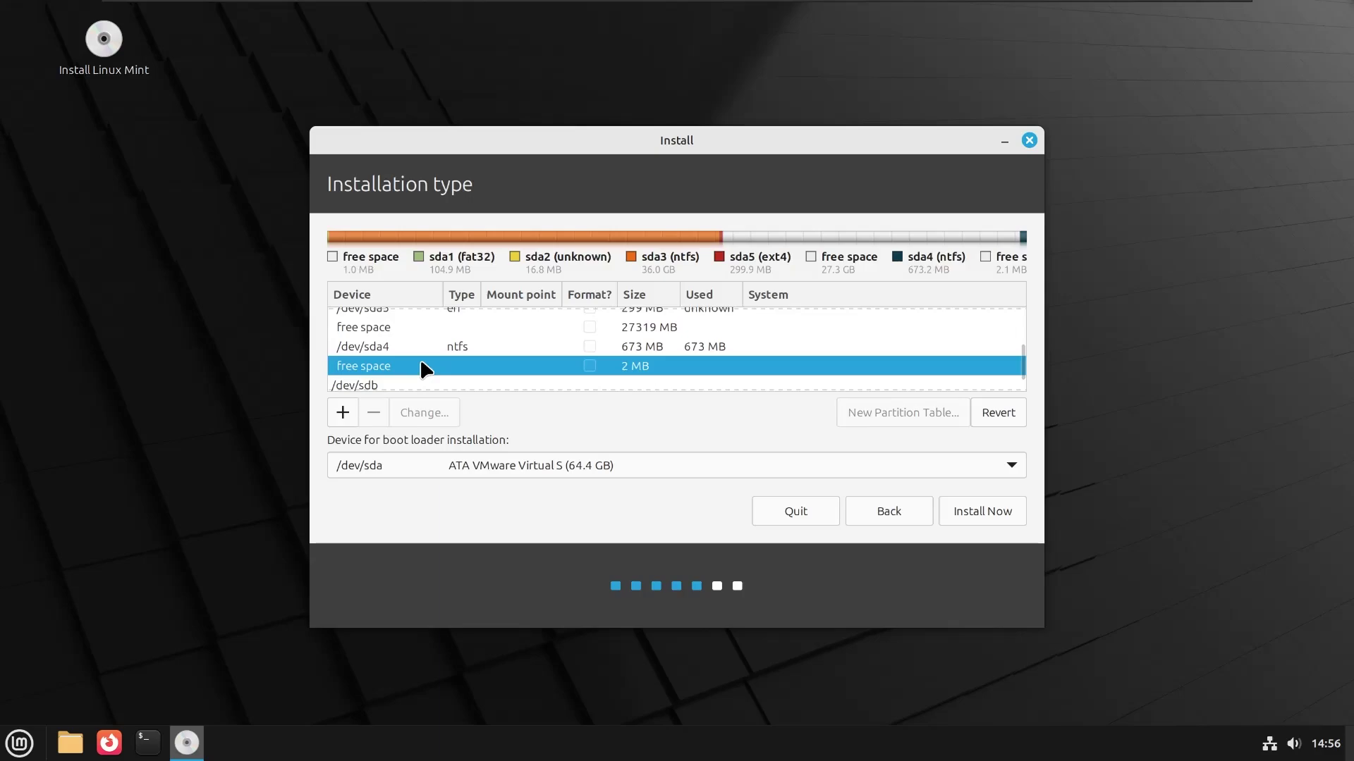
pyautogui.click(433, 348)
pyautogui.scroll(5, 430, 355)
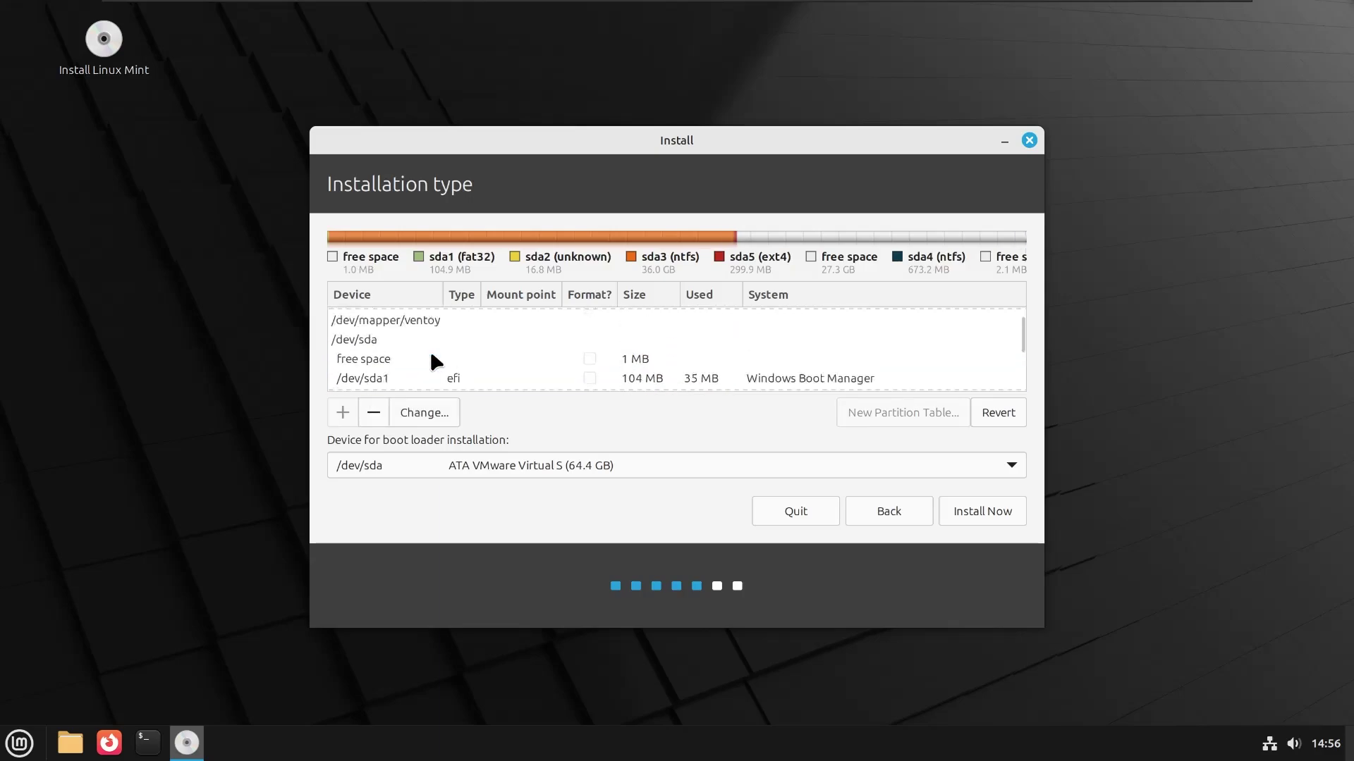
pyautogui.click(426, 337)
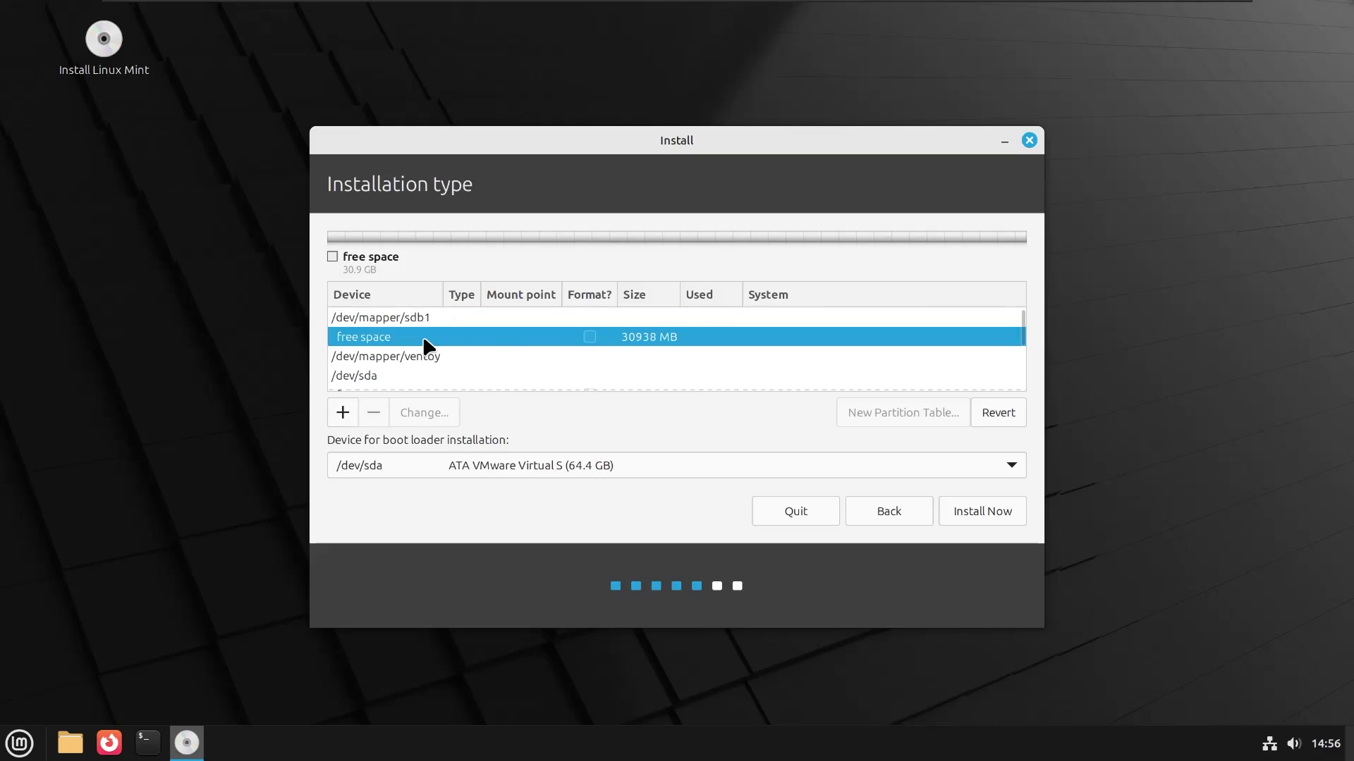
pyautogui.click(380, 374)
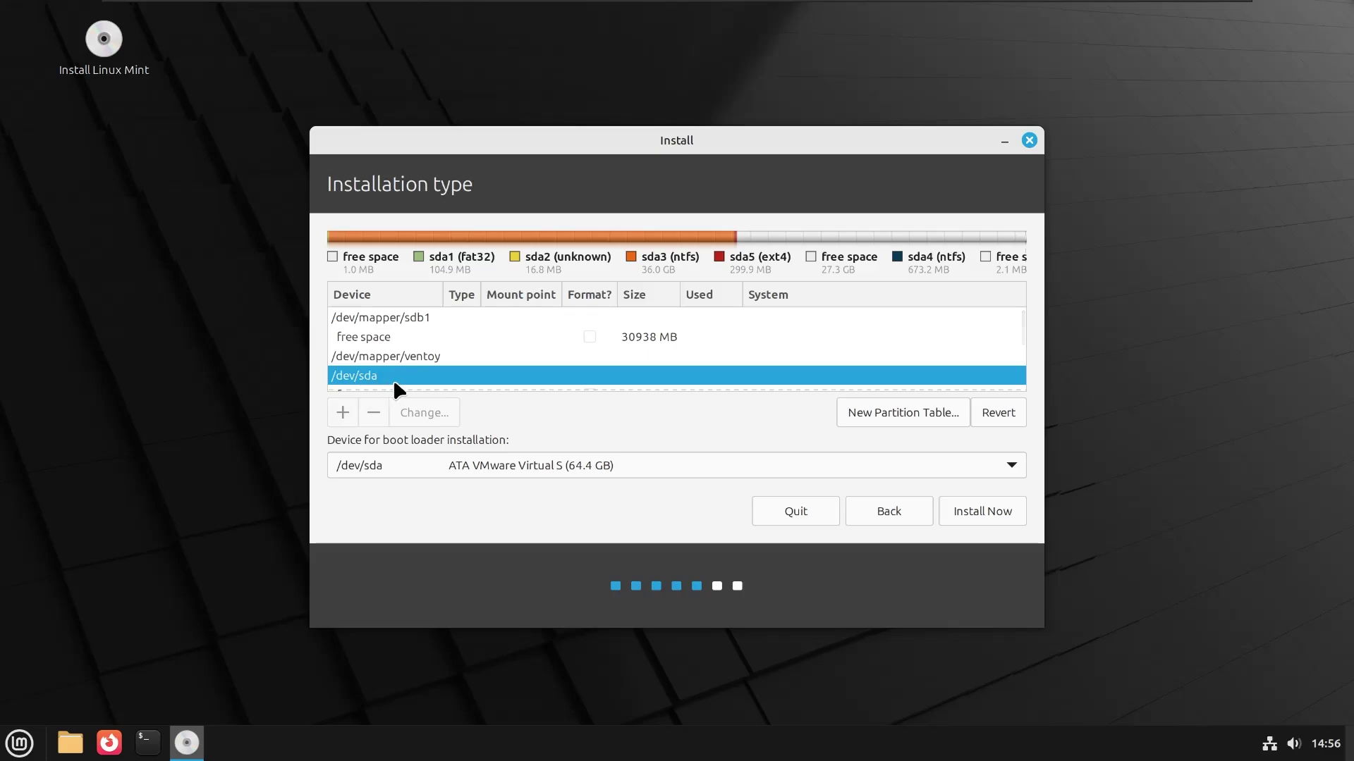
# Check /dev/mapper/sdb1, then select the new 299 MB efi partition /dev/sda5
pyautogui.click(406, 317)
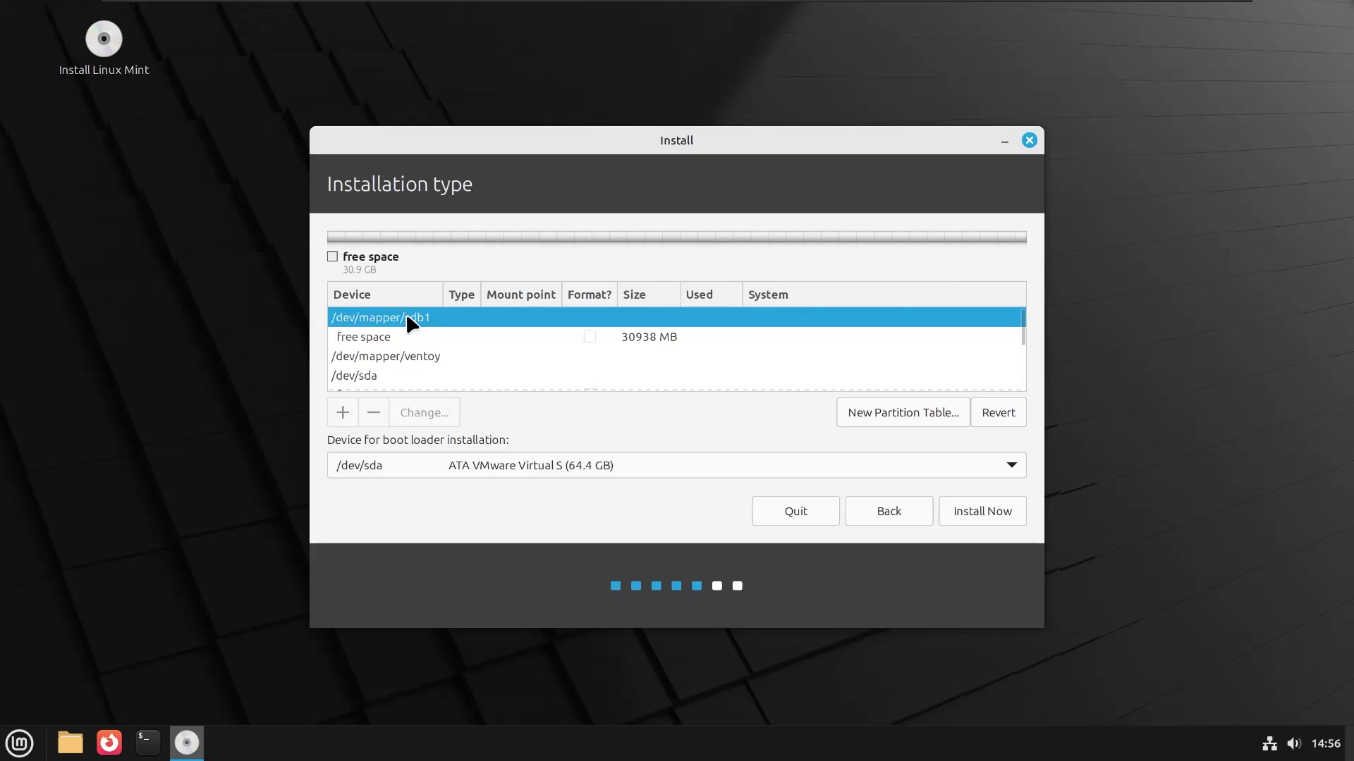
pyautogui.scroll(-3, 413, 330)
pyautogui.scroll(-1, 410, 332)
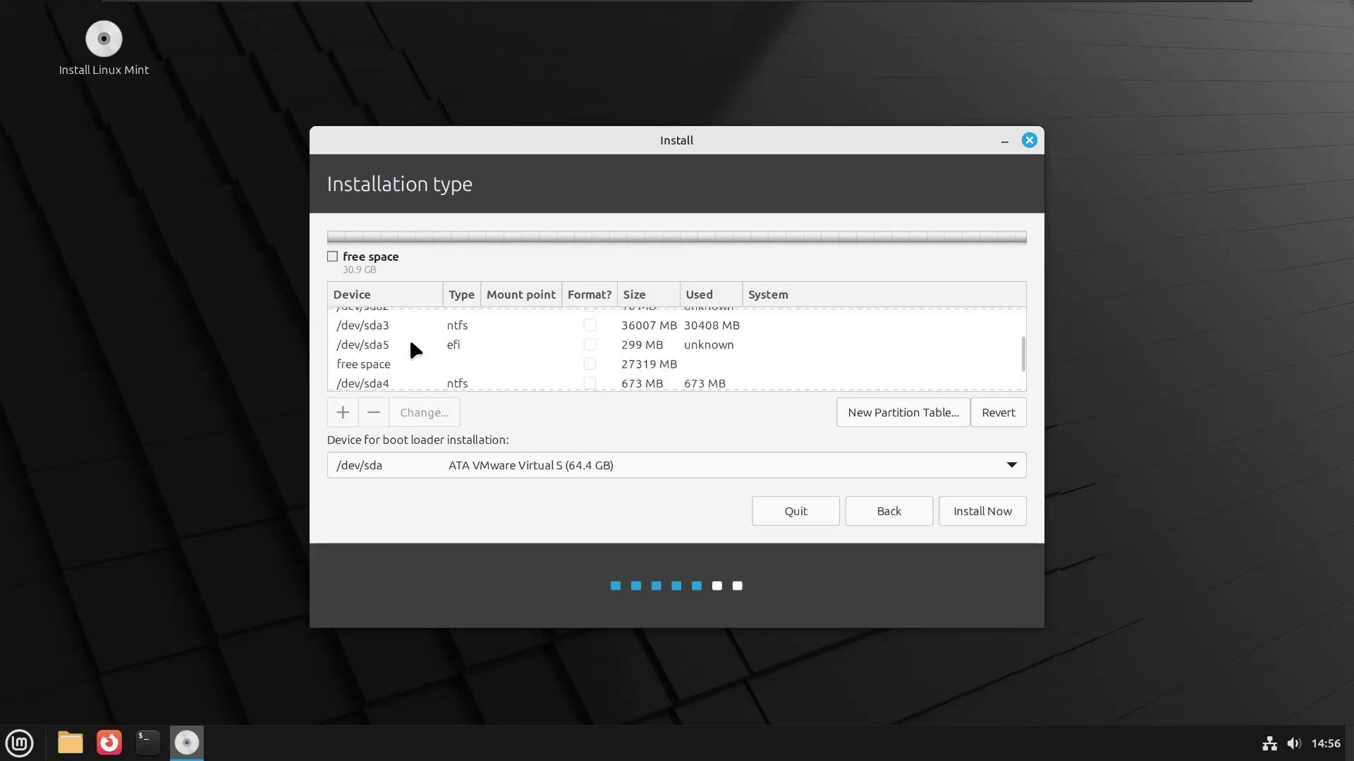
pyautogui.click(413, 344)
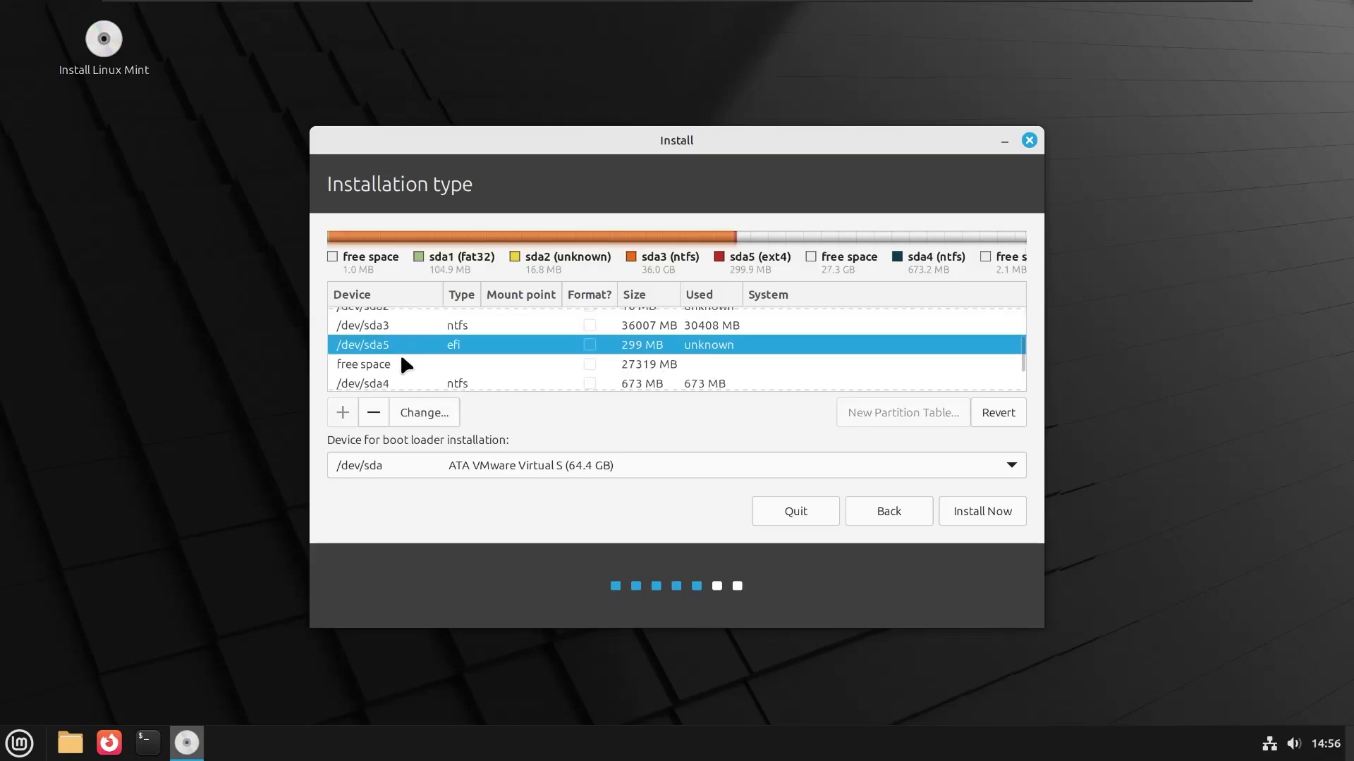
pyautogui.hscroll(1, 733, 271)
pyautogui.hscroll(-1, 658, 278)
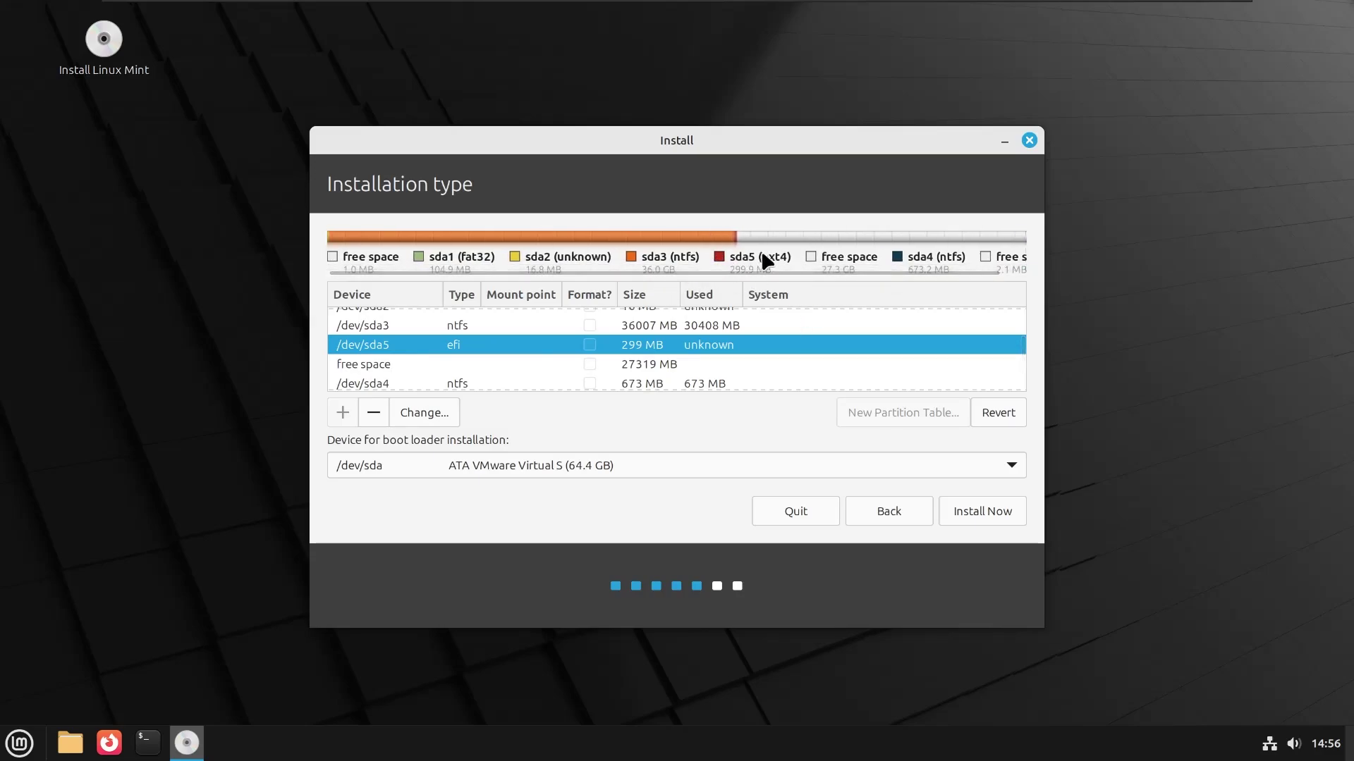
# Review sda5 in the partition editor, leaving it as EFI System Partition unchanged
pyautogui.doubleClick(511, 350)
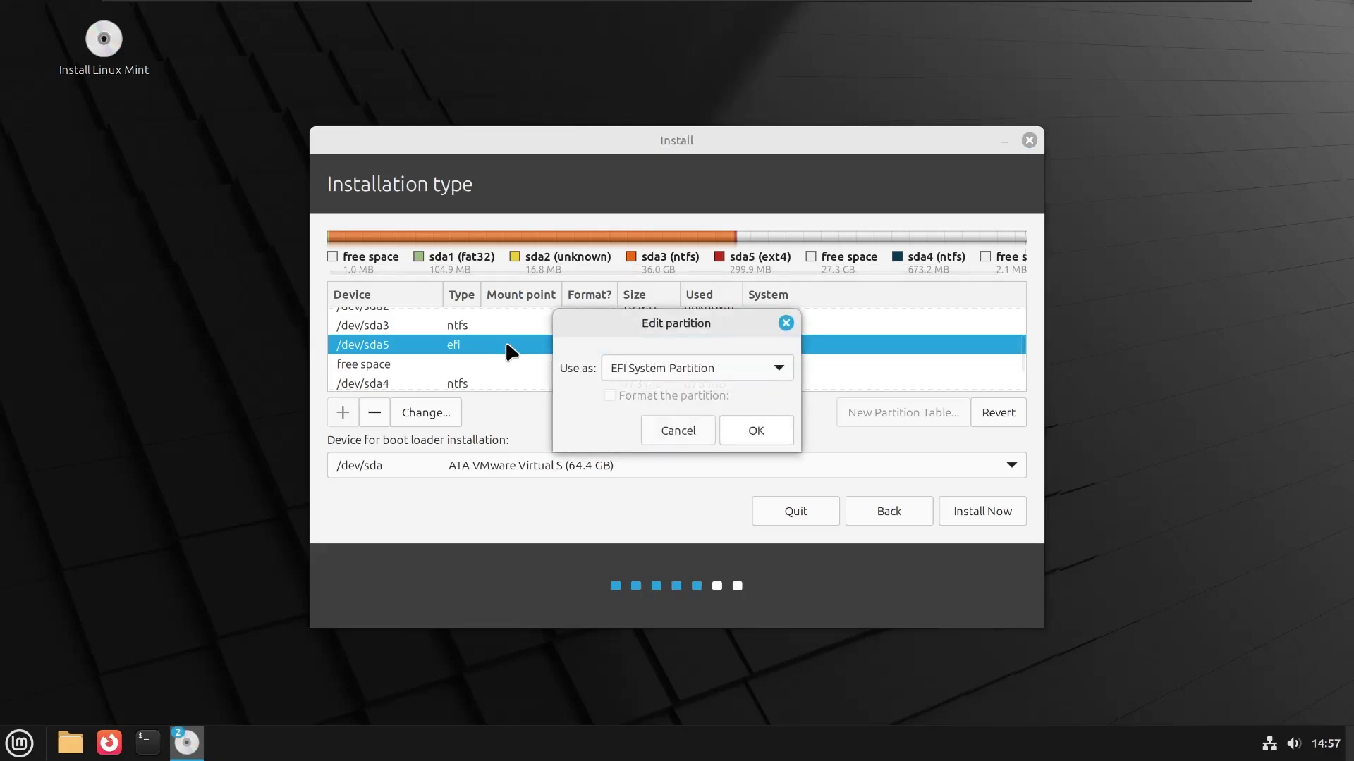
pyautogui.click(655, 368)
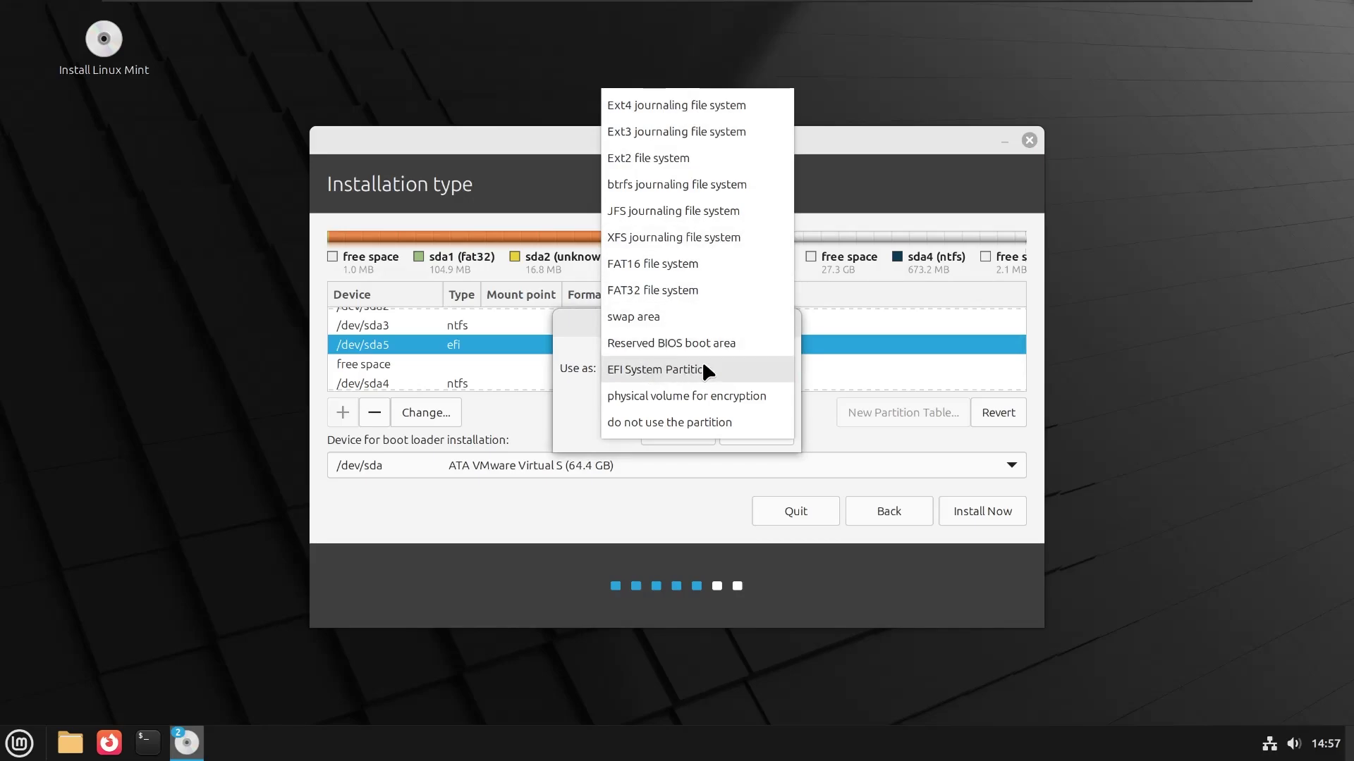
pyautogui.click(674, 380)
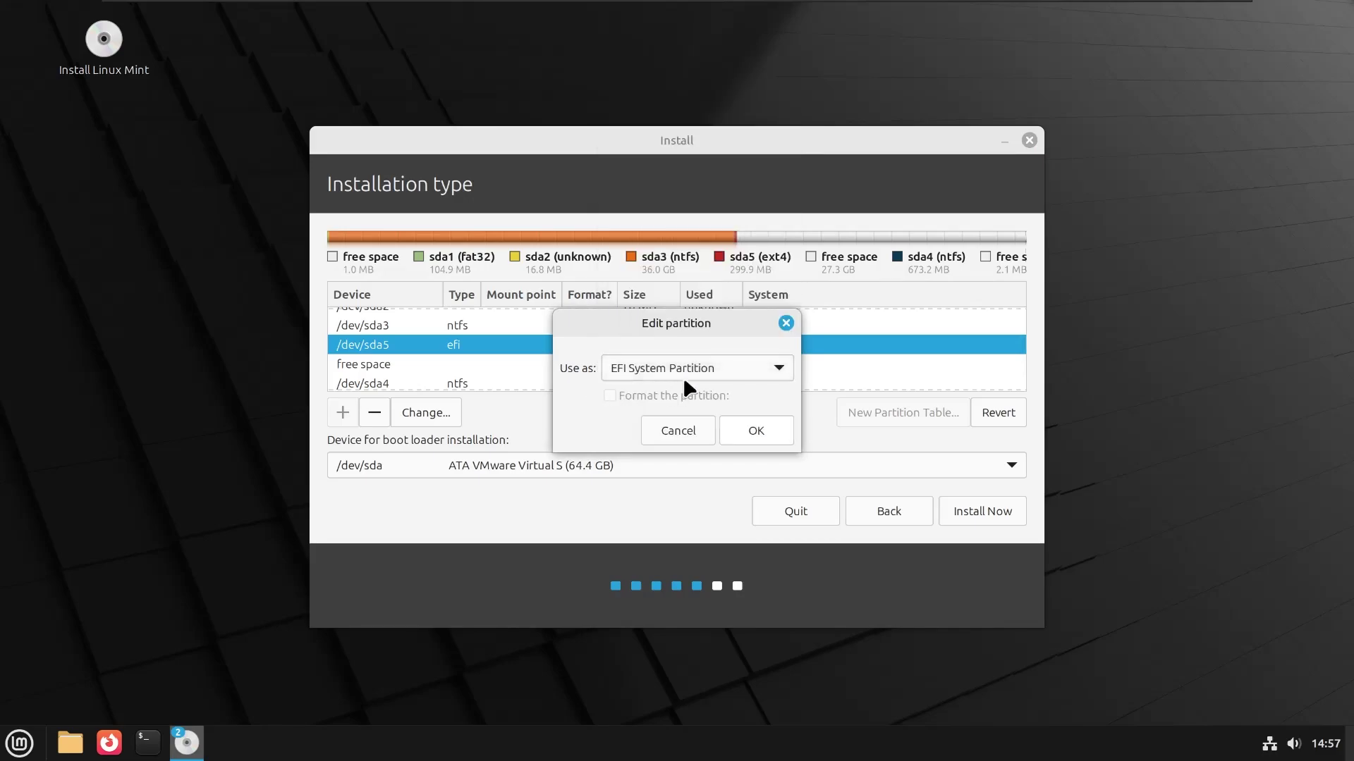
pyautogui.click(779, 325)
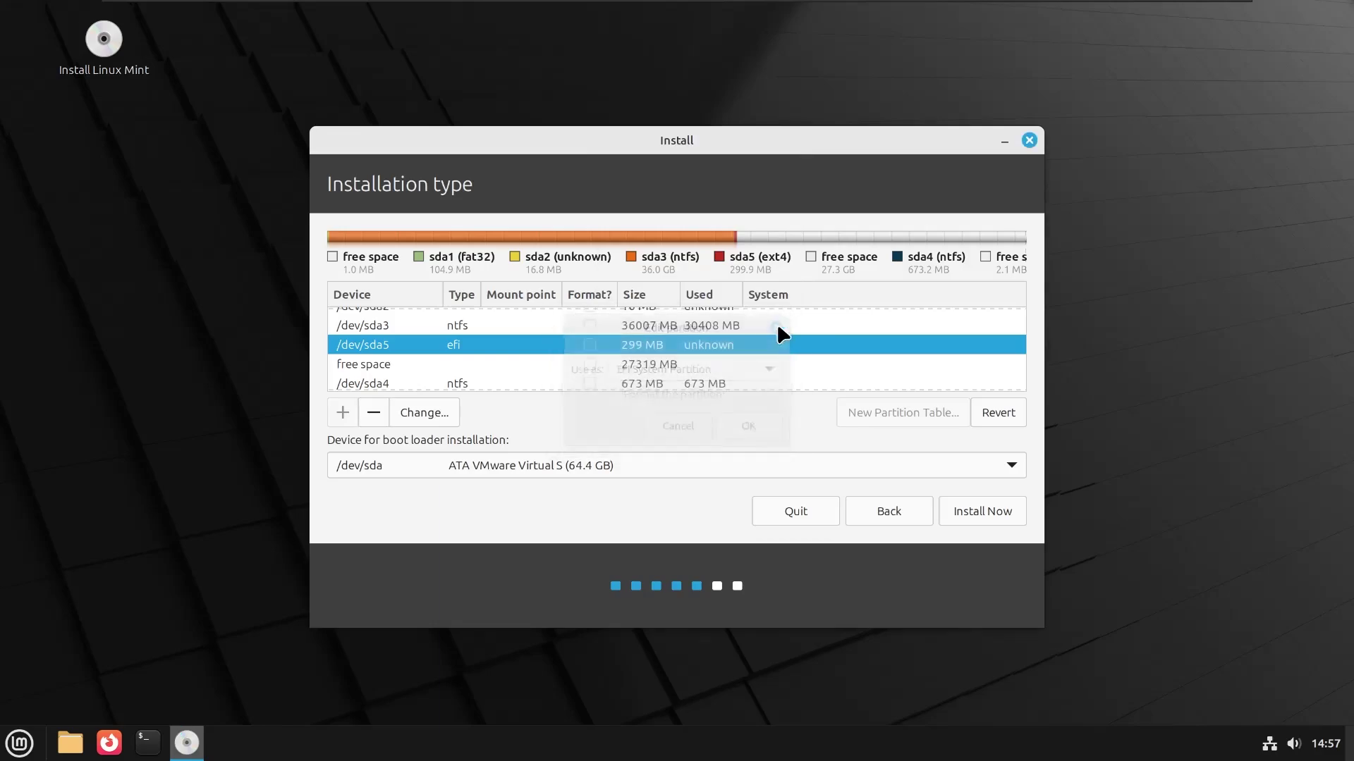
# Set /dev/sda5 as the boot loader installation device and select the 27319 MB free space
pyautogui.click(520, 474)
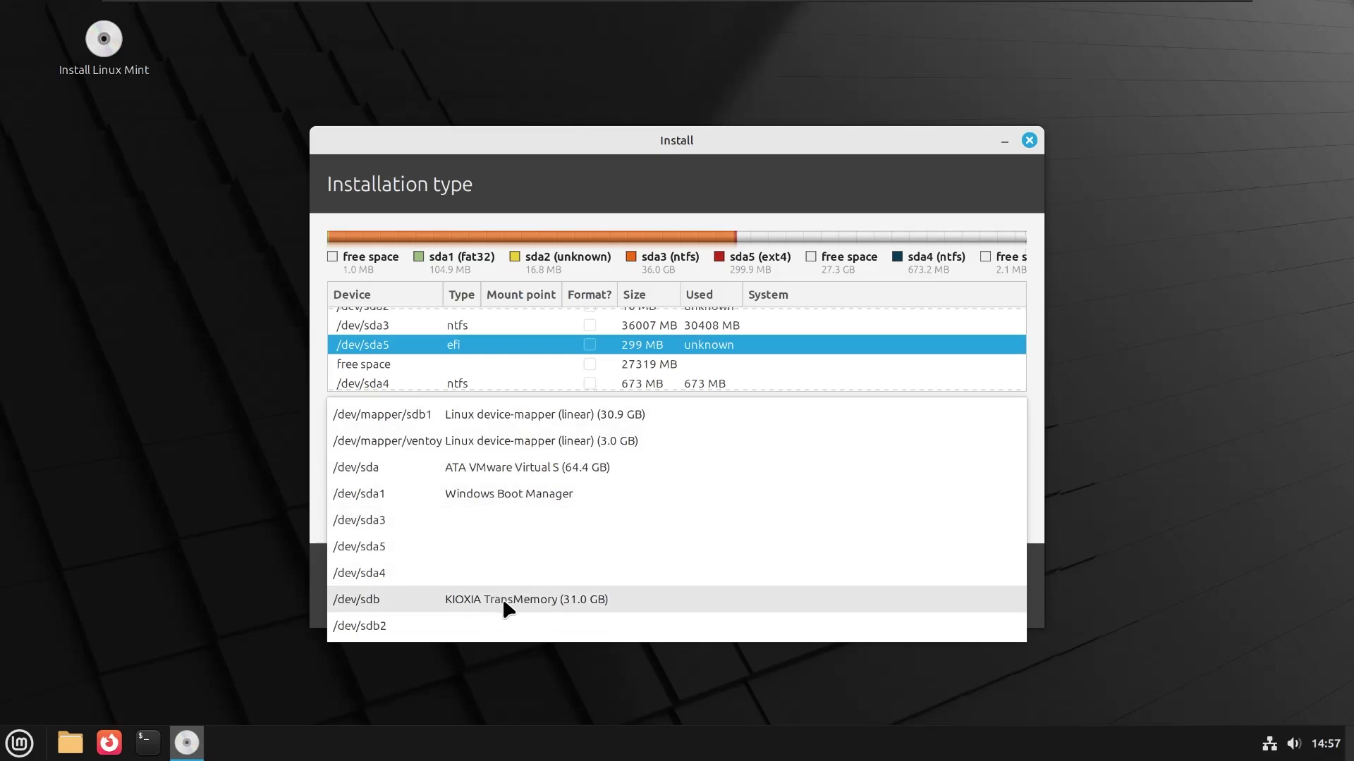
pyautogui.click(442, 553)
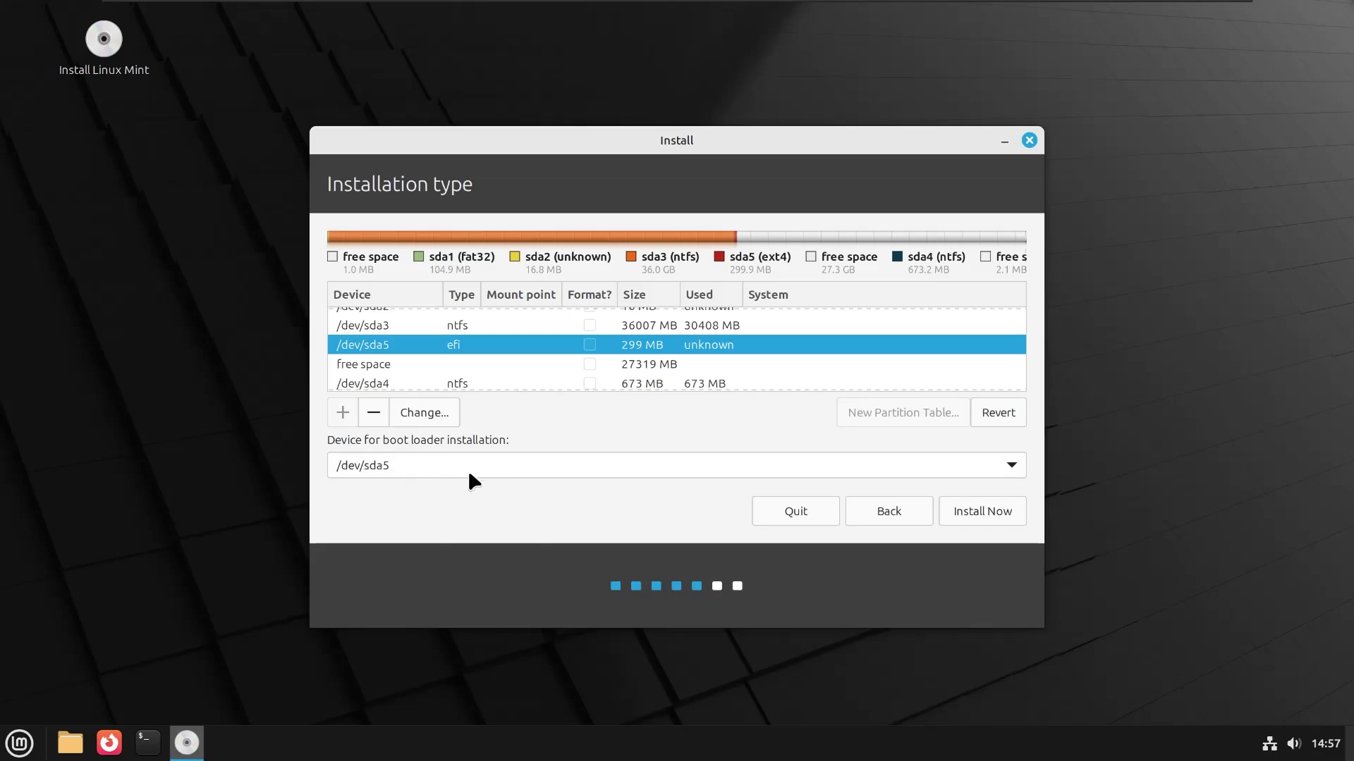
pyautogui.click(367, 367)
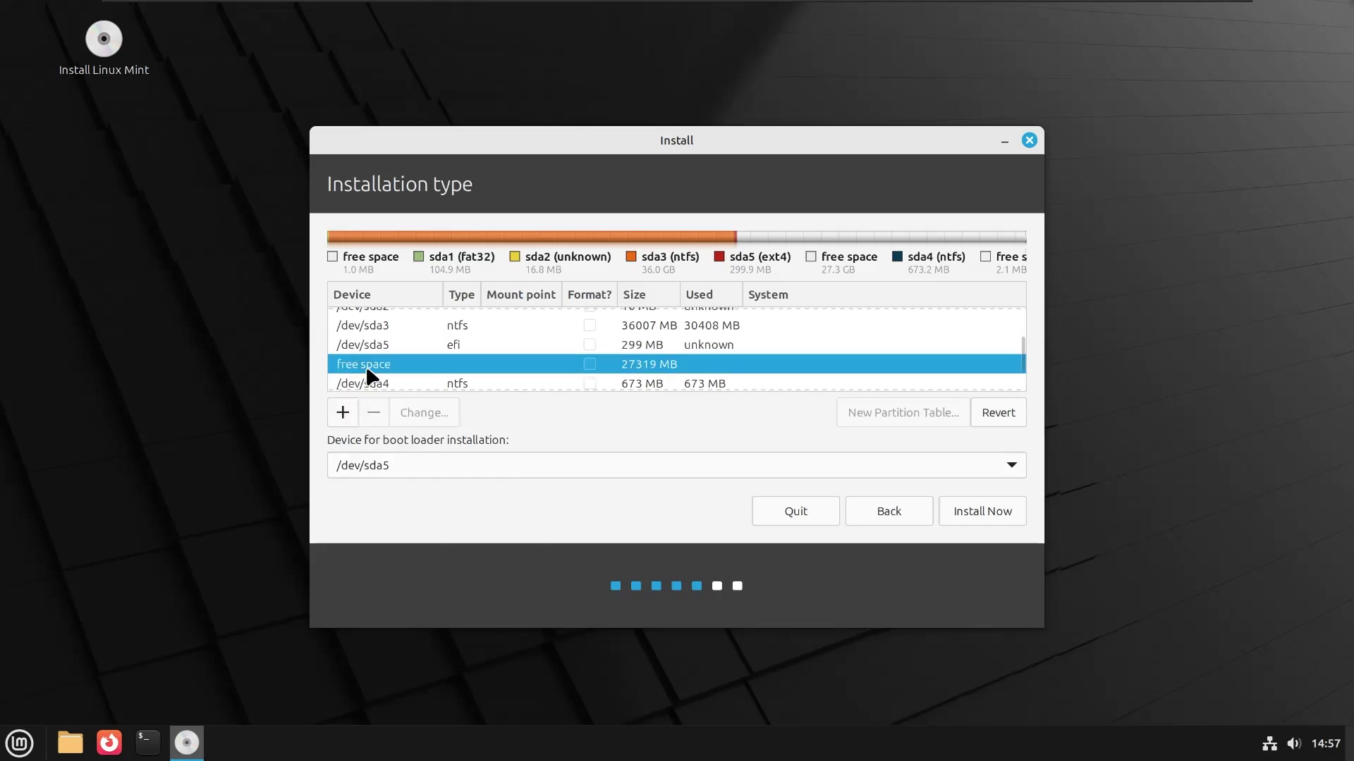
# Create an ext4 partition using the full 27.3 GB free space, mounted at /
pyautogui.click(352, 418)
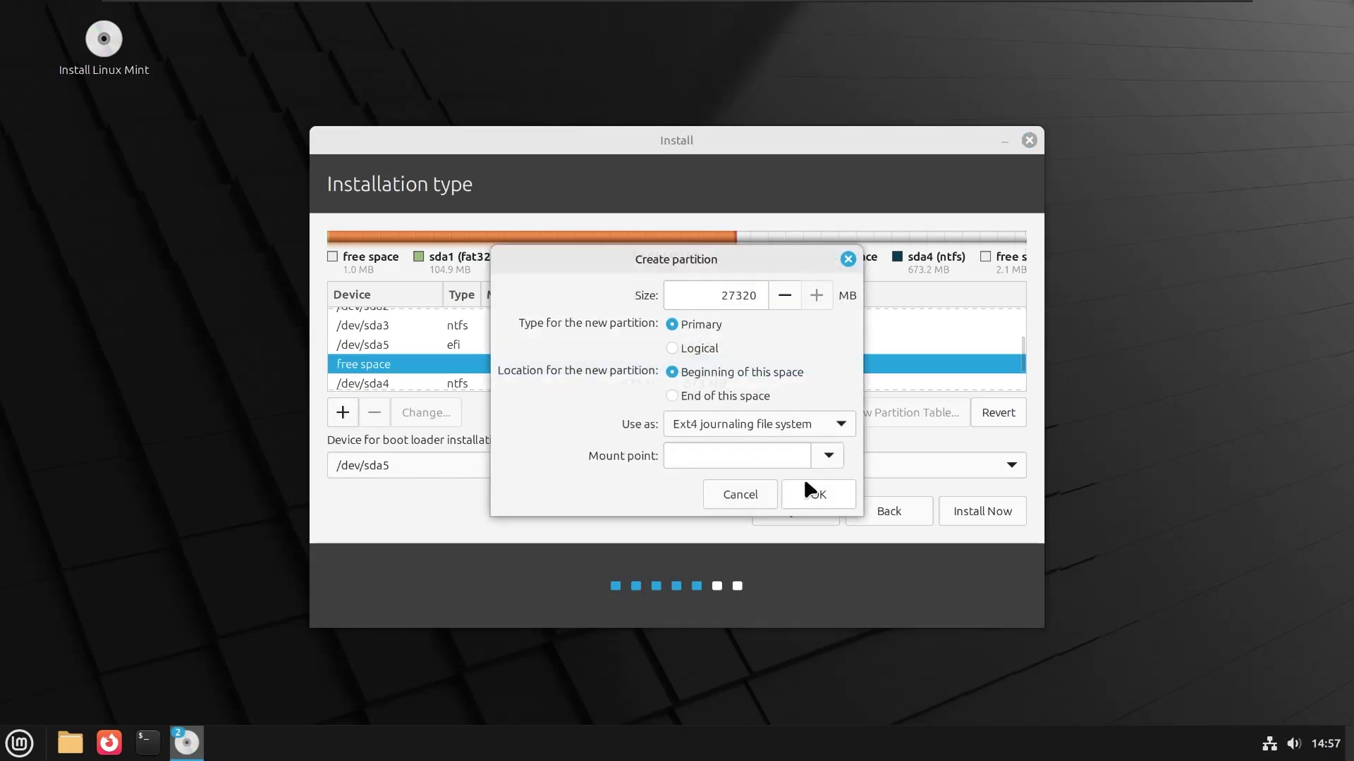
pyautogui.click(722, 457)
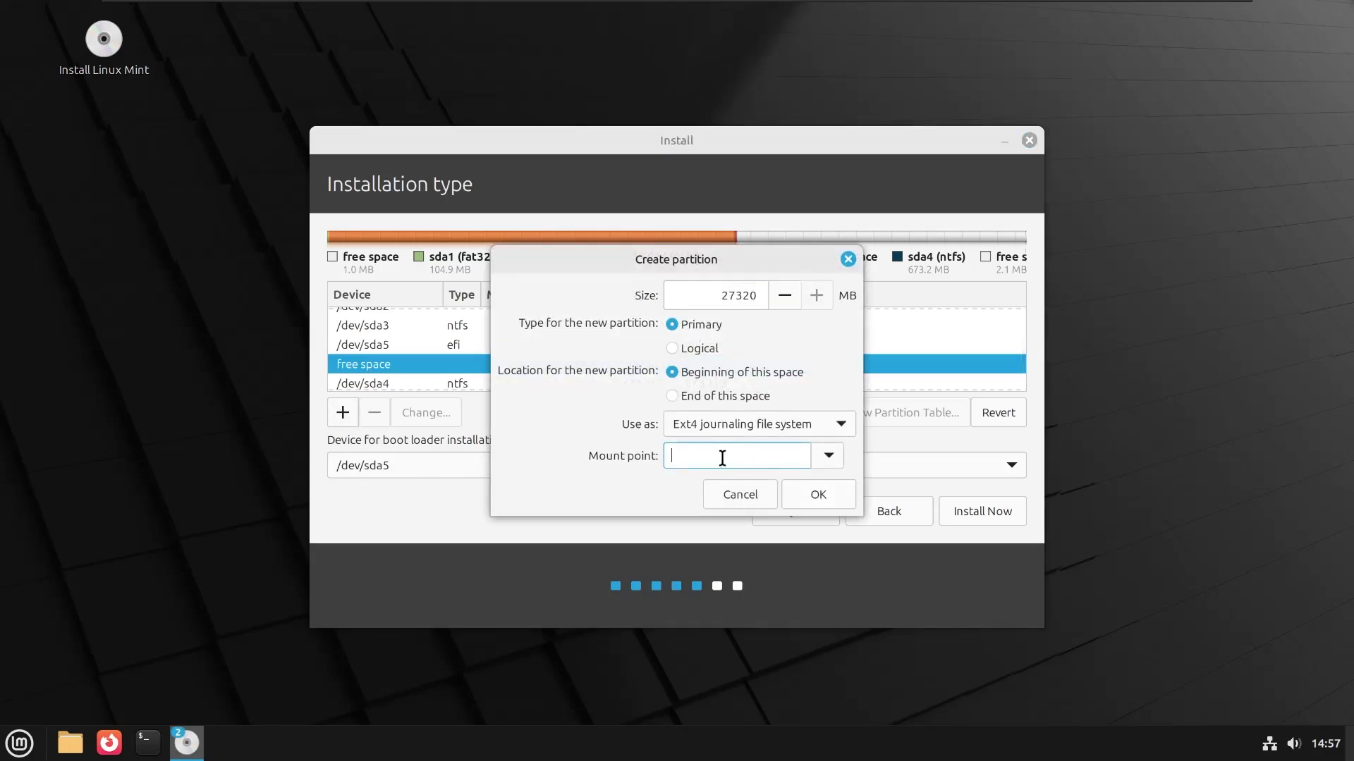
pyautogui.write('/')
pyautogui.click(800, 484)
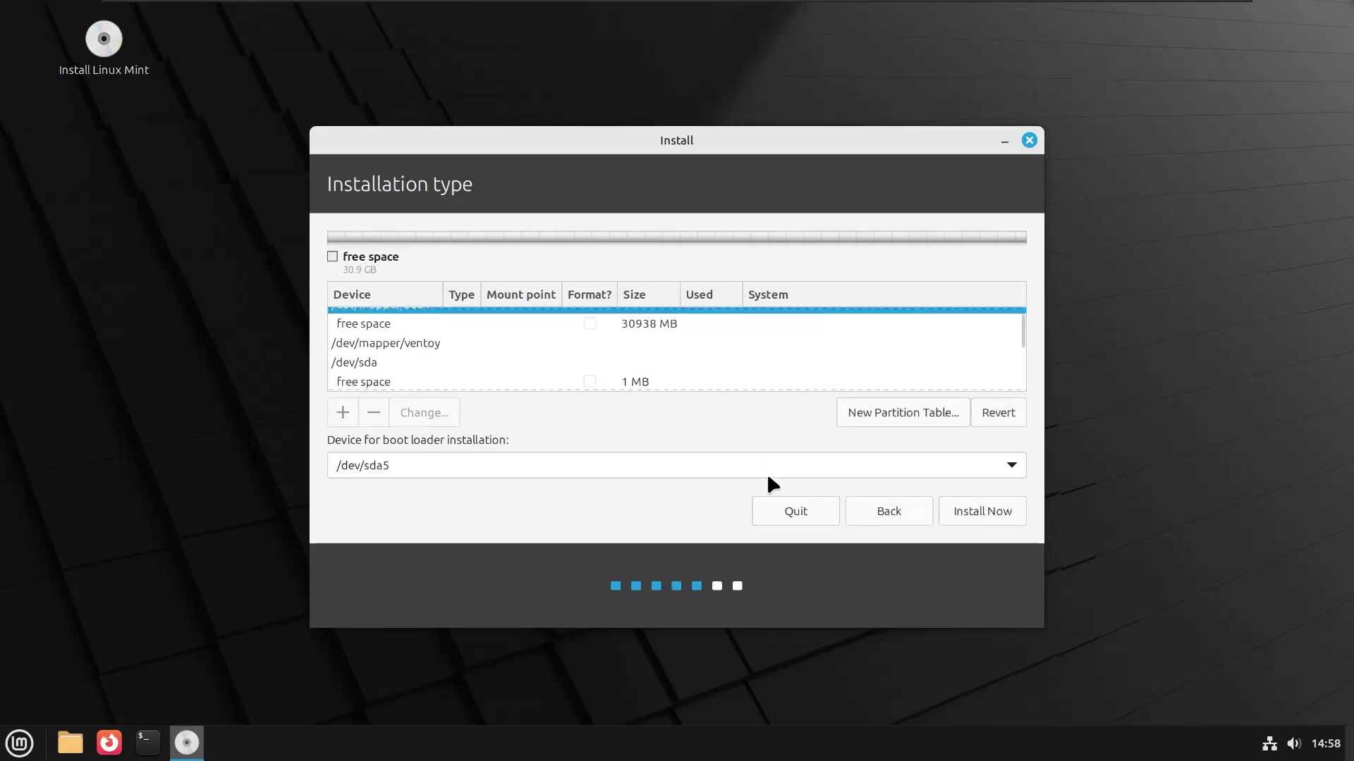
pyautogui.scroll(-2, 508, 349)
pyautogui.scroll(2, 511, 355)
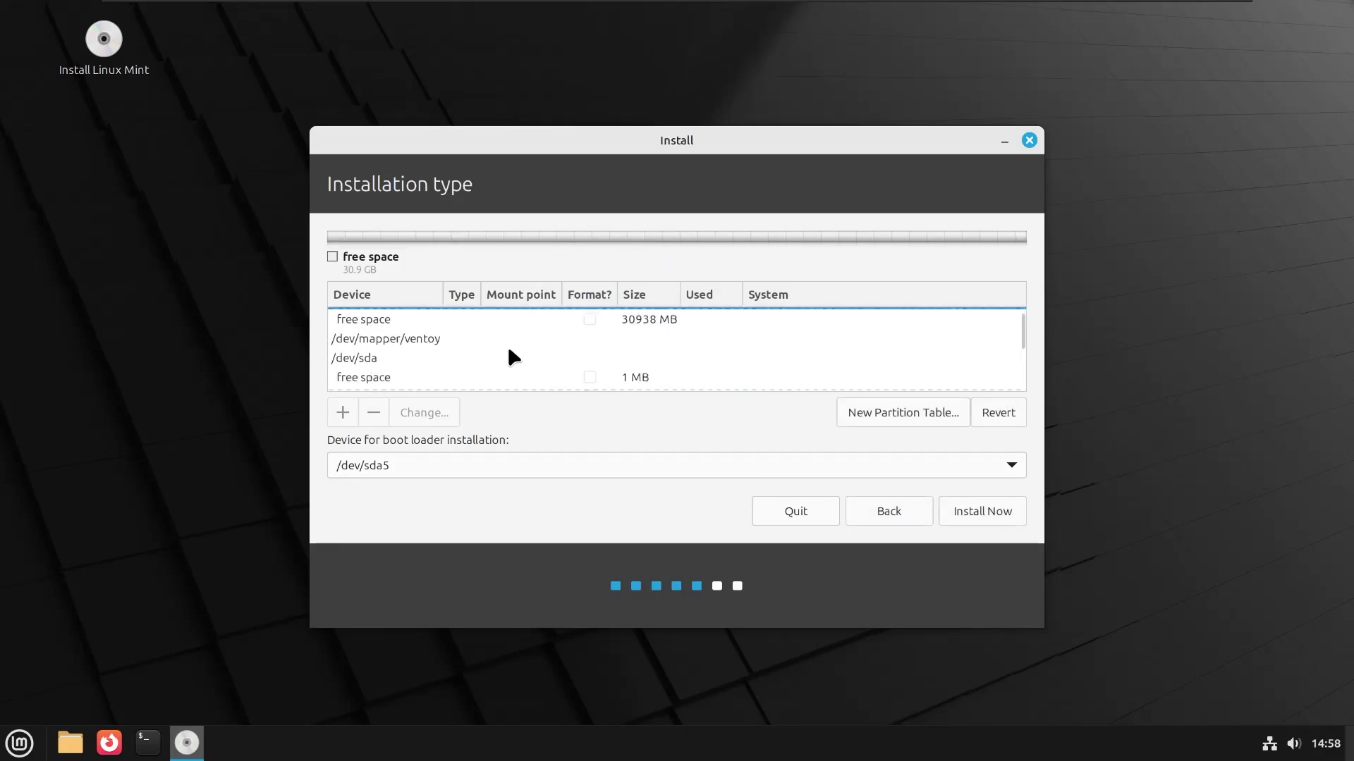
pyautogui.scroll(-1, 514, 356)
pyautogui.click(432, 359)
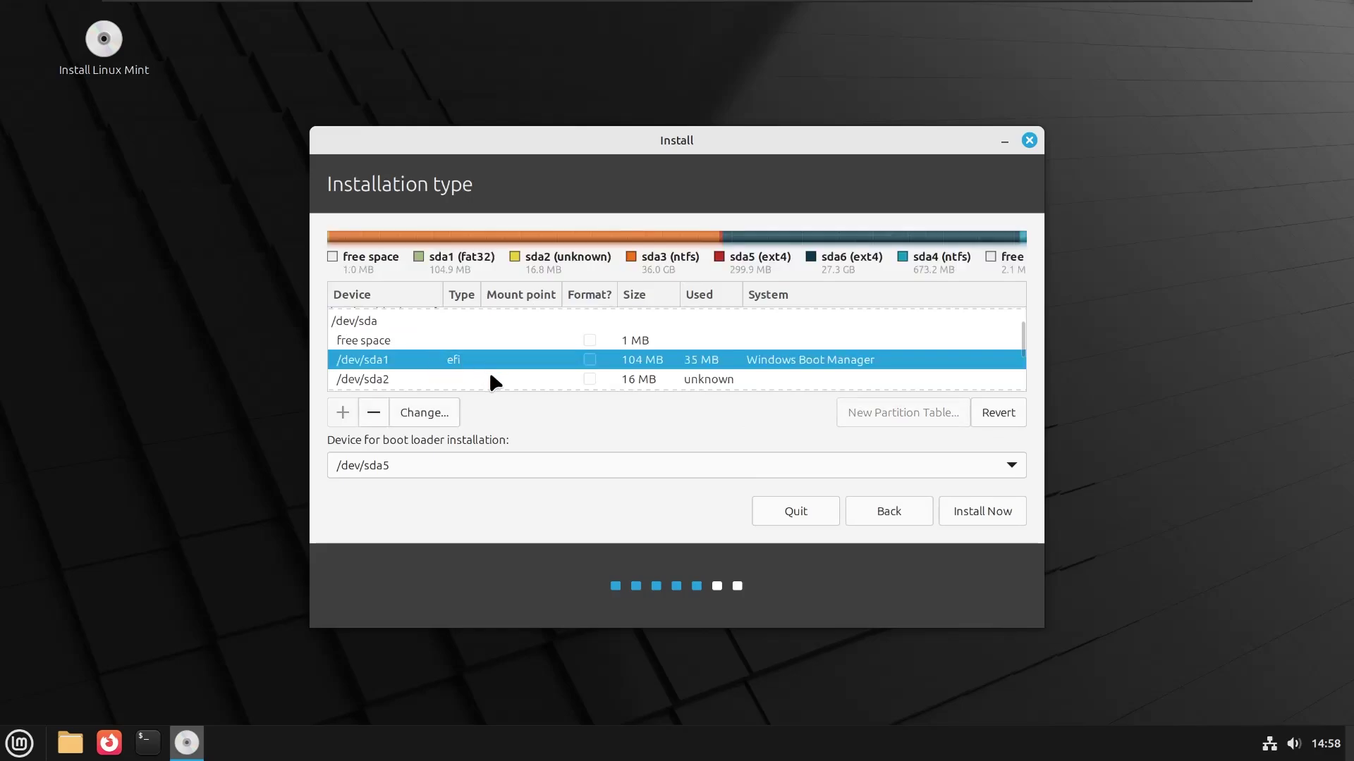
pyautogui.scroll(-1, 489, 371)
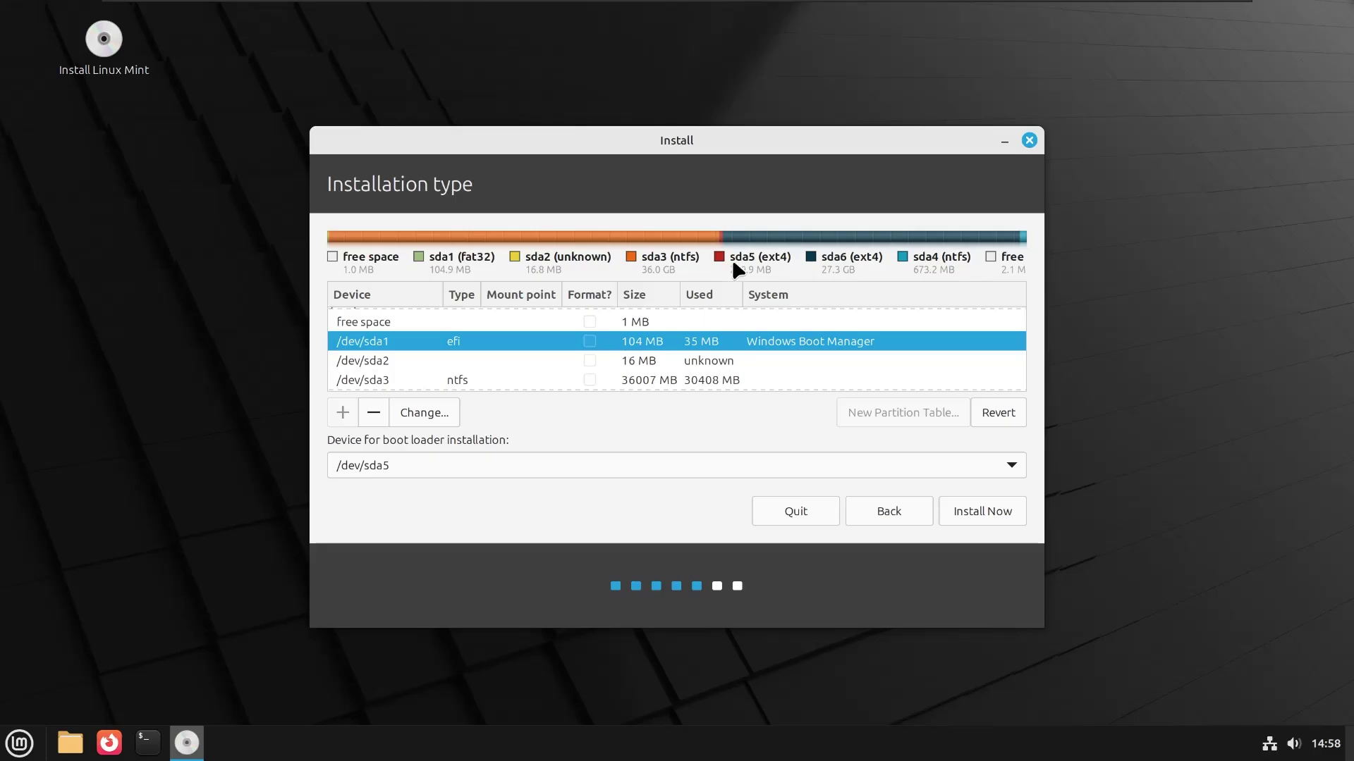
# Start installing and accept writing the changes: partition #5 as ESP, #6 as ext4
pyautogui.click(968, 507)
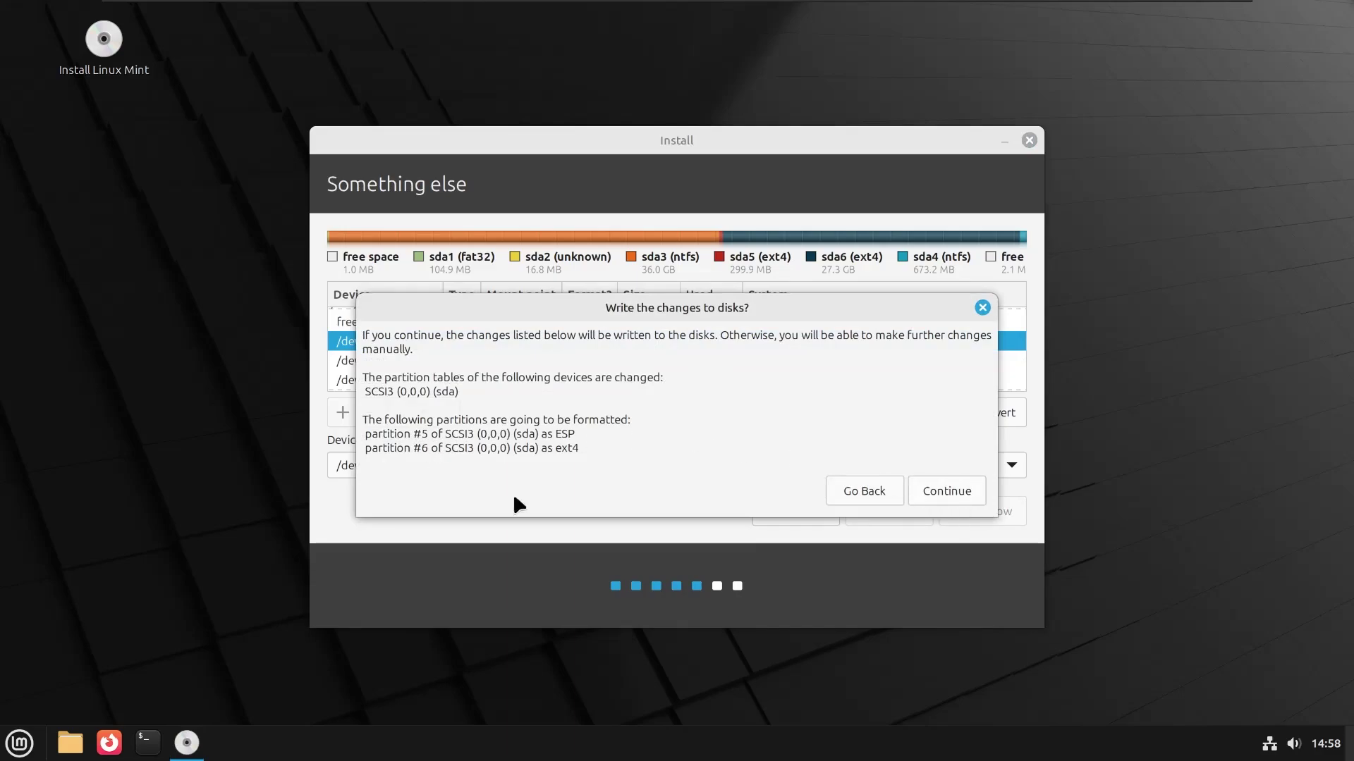
pyautogui.moveTo(575, 433); pyautogui.dragTo(445, 449)
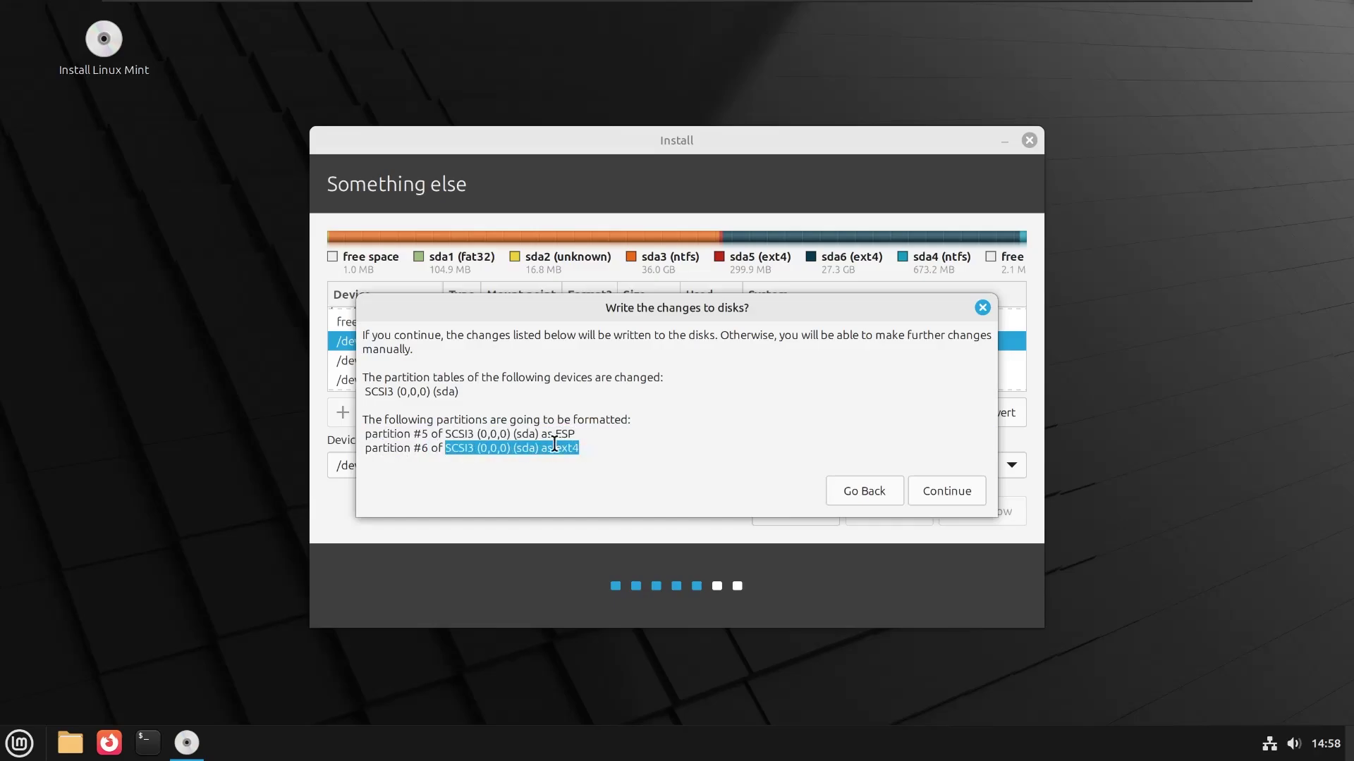
pyautogui.click(954, 490)
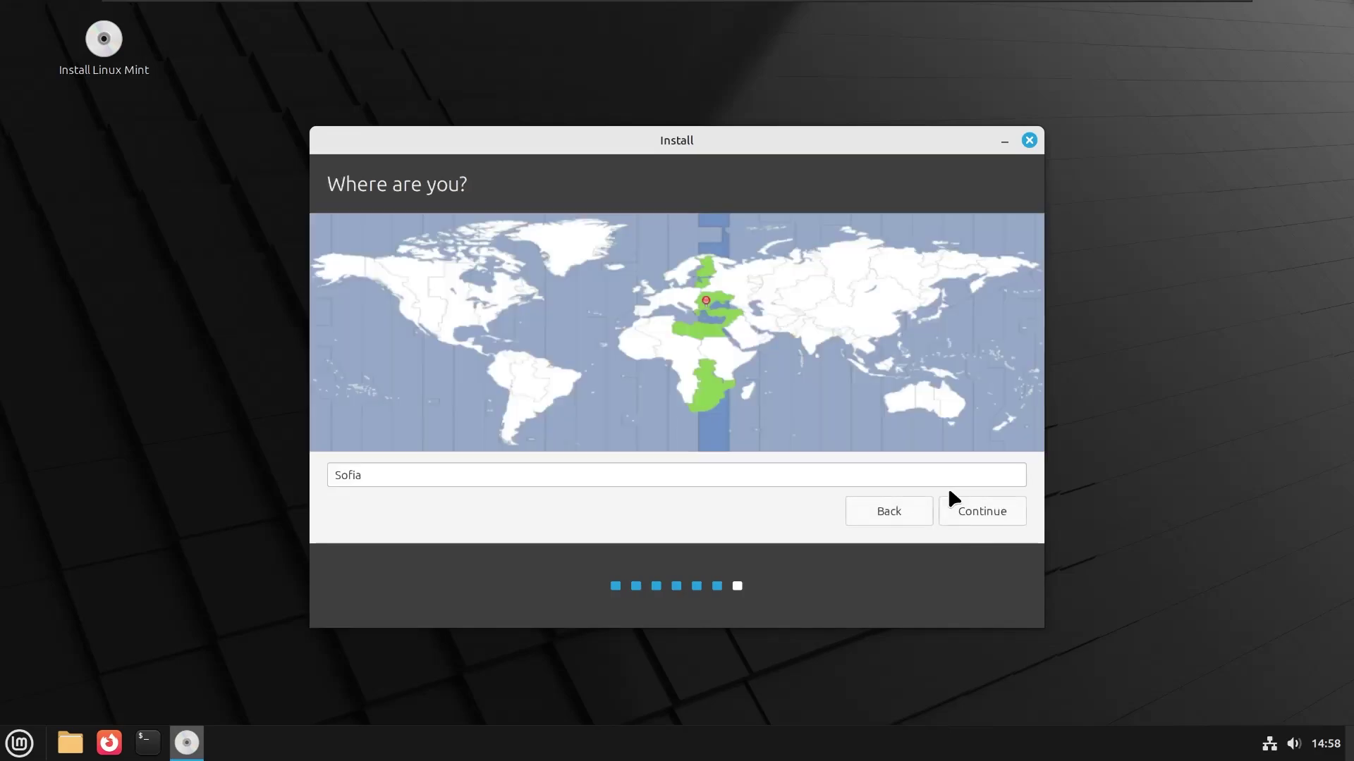
# Accept Sofia as the location, enter the account name and password, and continue
pyautogui.click(996, 524)
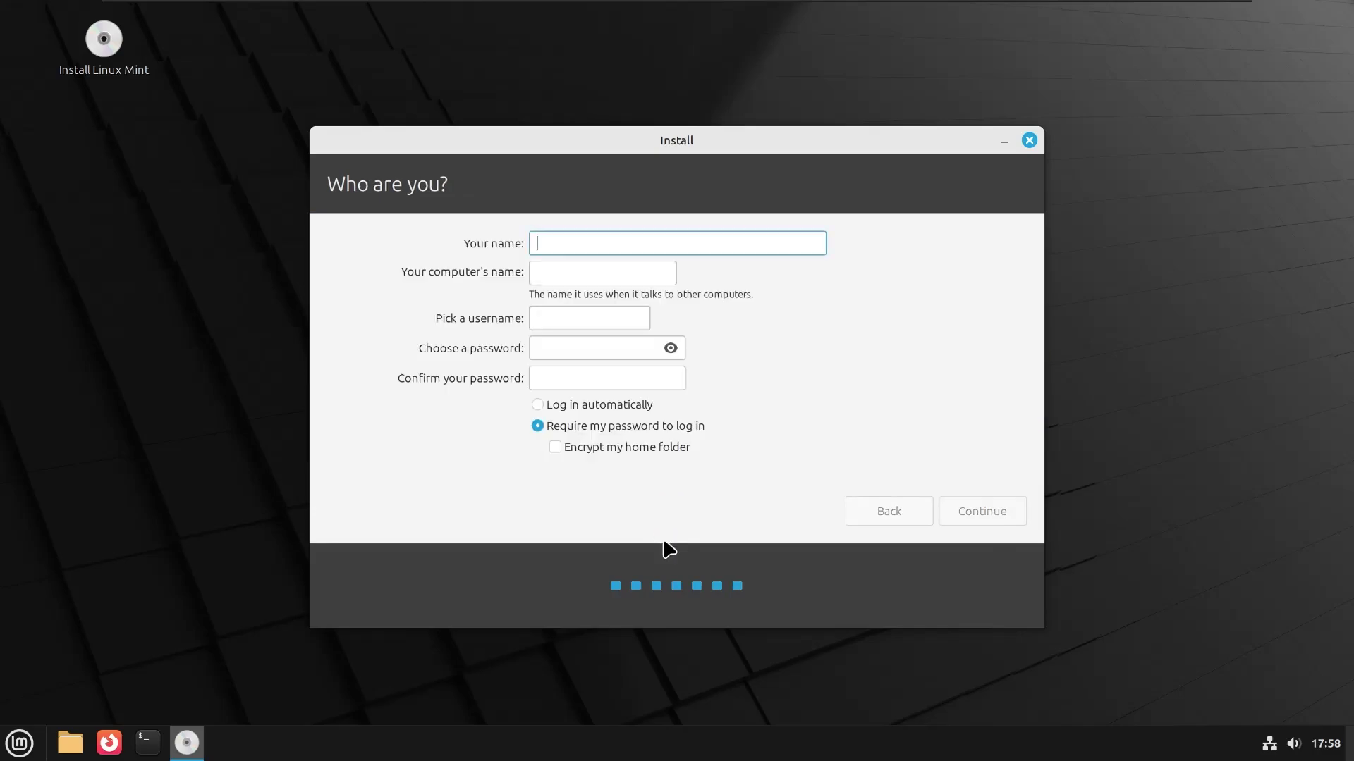
pyautogui.write('tim')
pyautogui.click(562, 349)
pyautogui.write('t')
pyautogui.click(565, 369)
pyautogui.write('t')
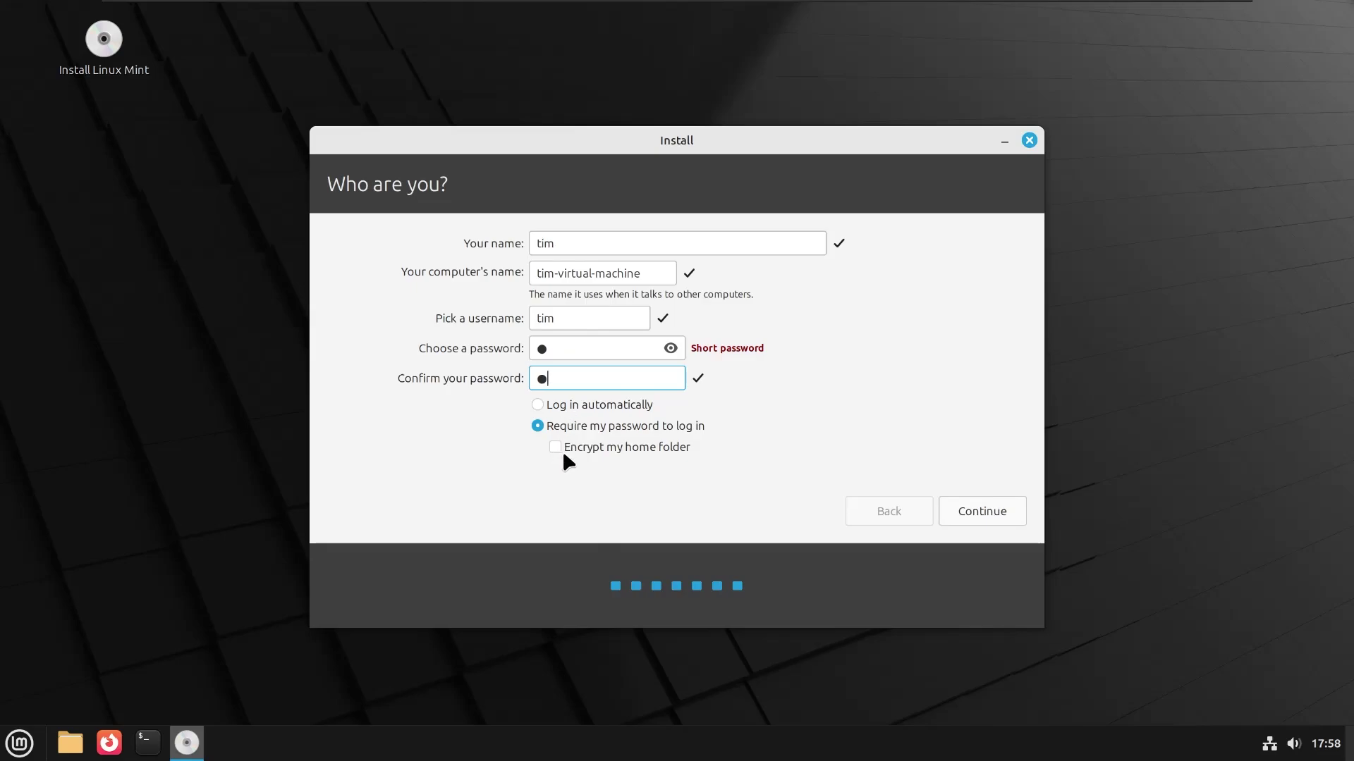
pyautogui.click(999, 513)
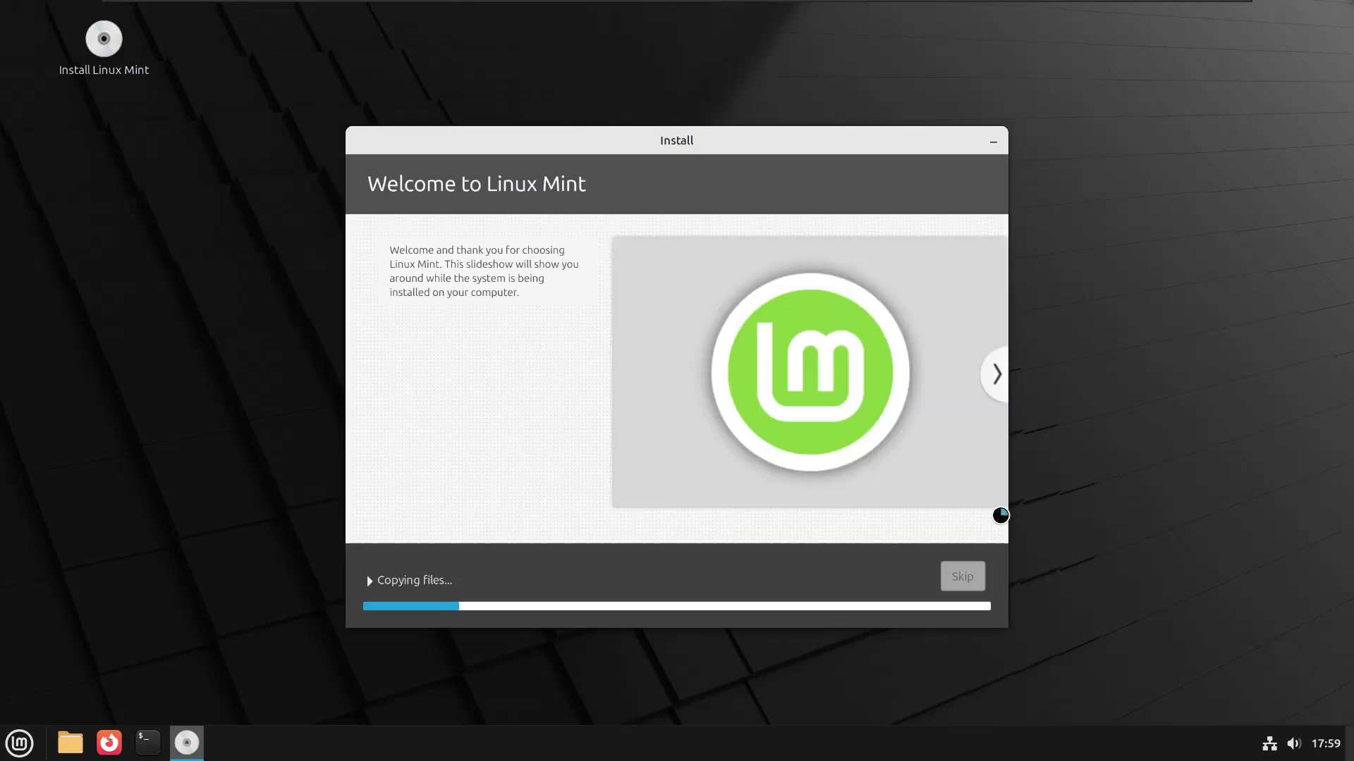
# Advance the Welcome to Linux Mint slideshow ahead to the photos slide
pyautogui.click(989, 395)
pyautogui.click(989, 395)
pyautogui.click(989, 395)
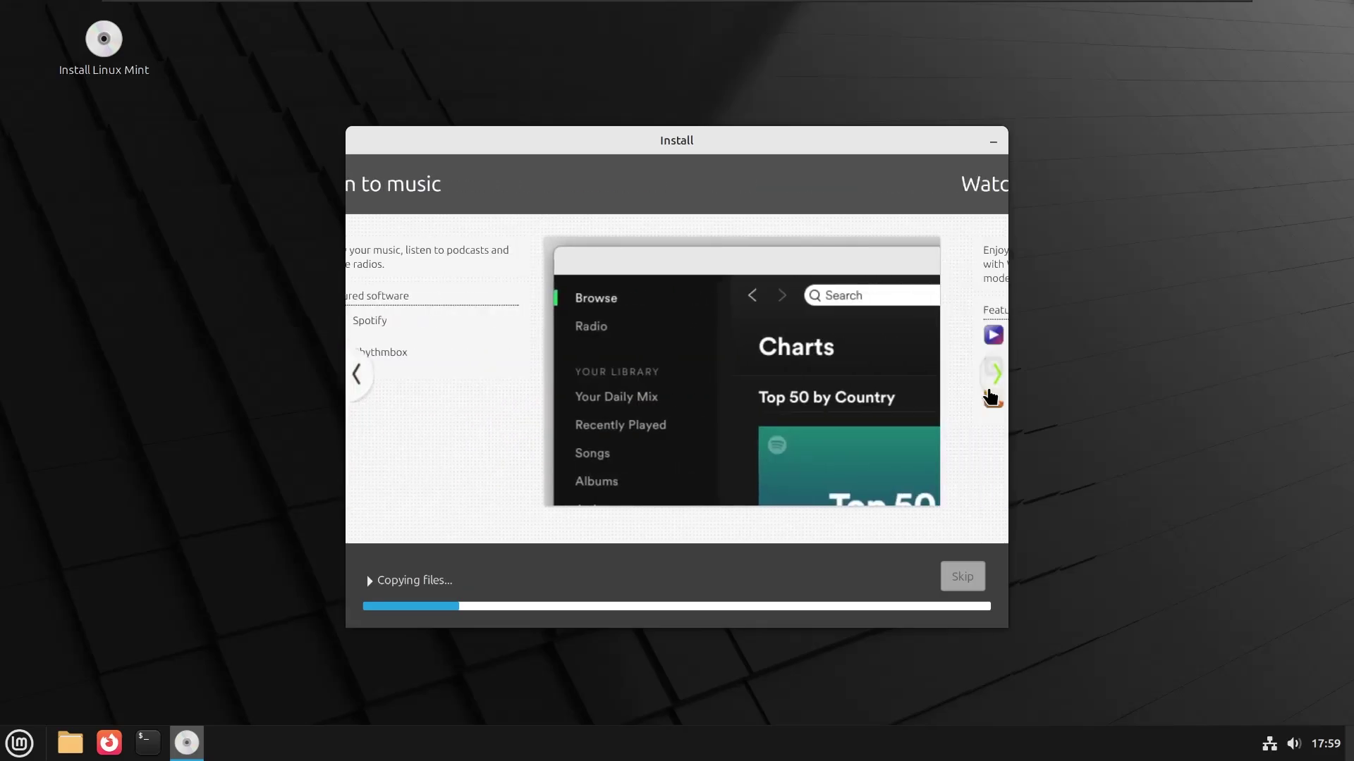
pyautogui.click(989, 395)
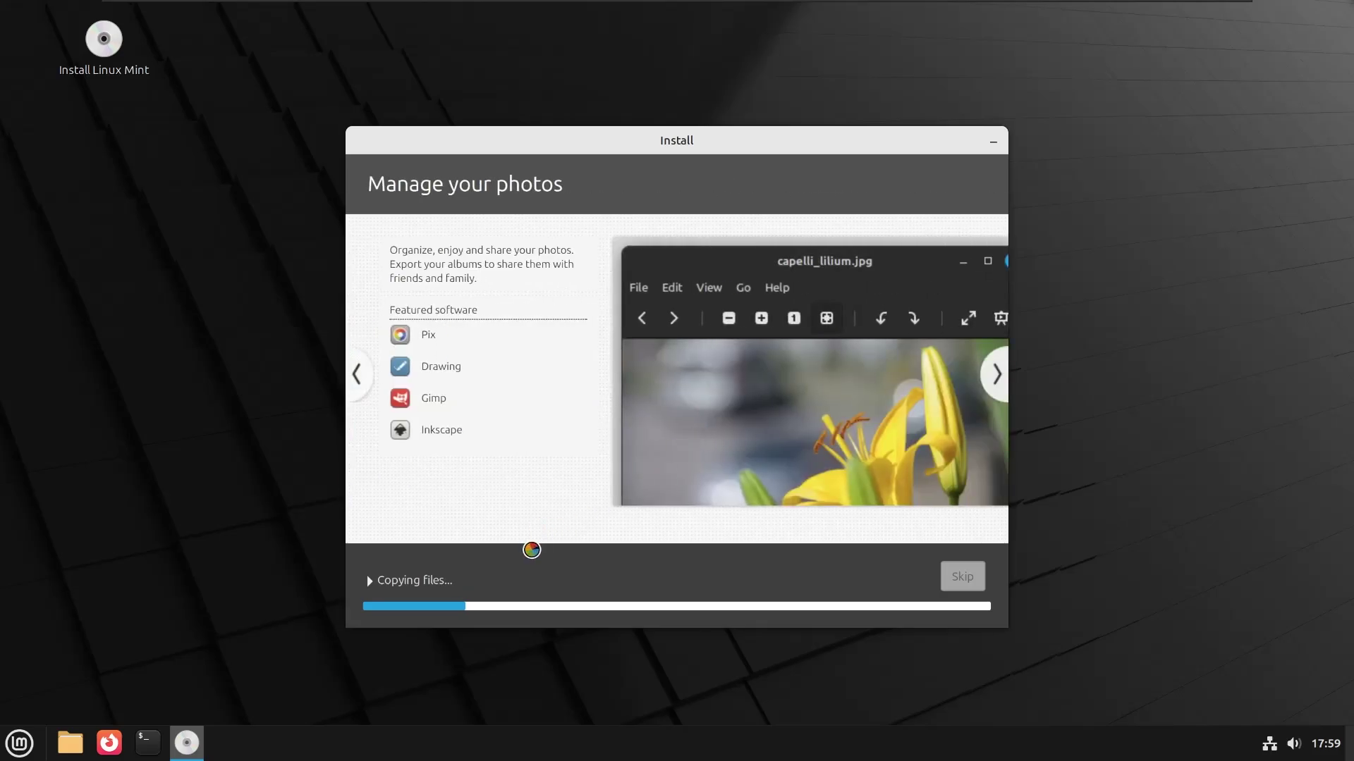
# Show the detailed installation log and move the installer window up and left
pyautogui.click(396, 578)
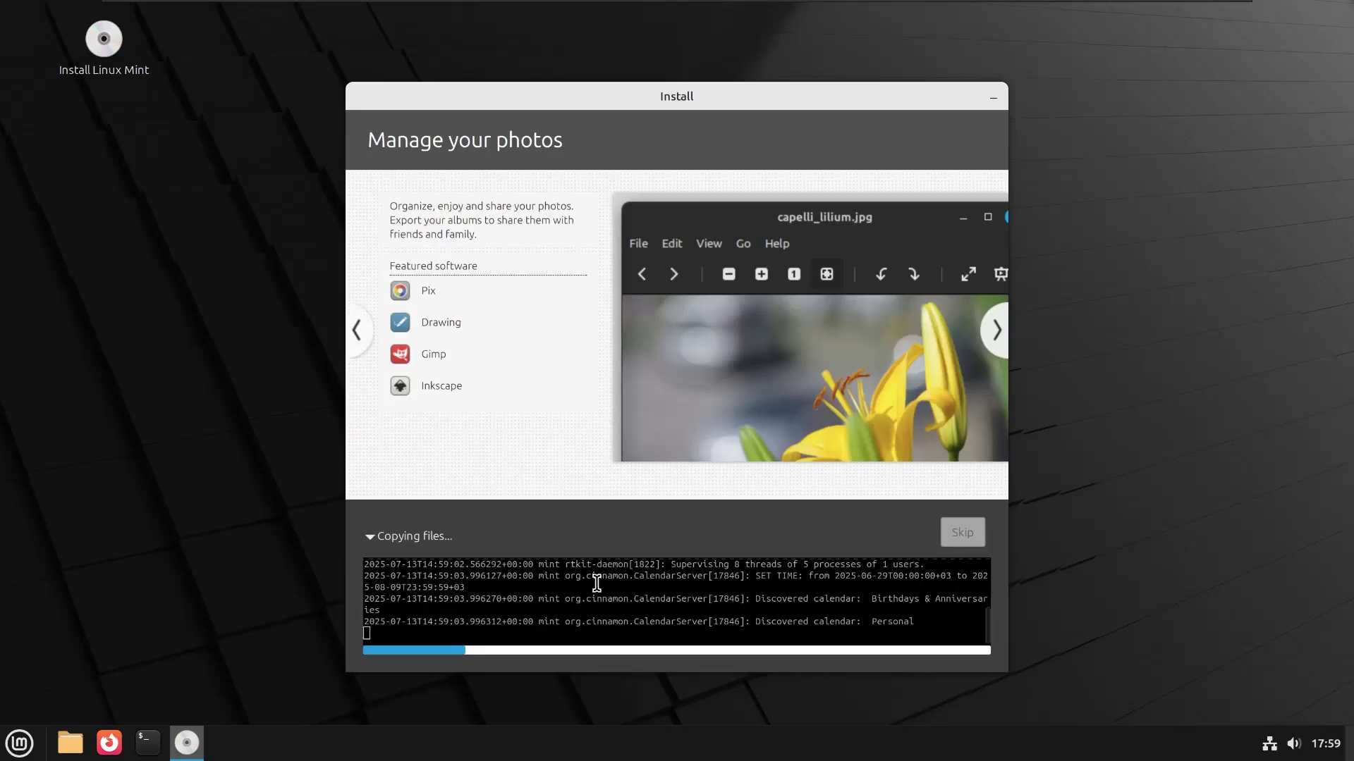
pyautogui.moveTo(427, 588); pyautogui.dragTo(682, 590)
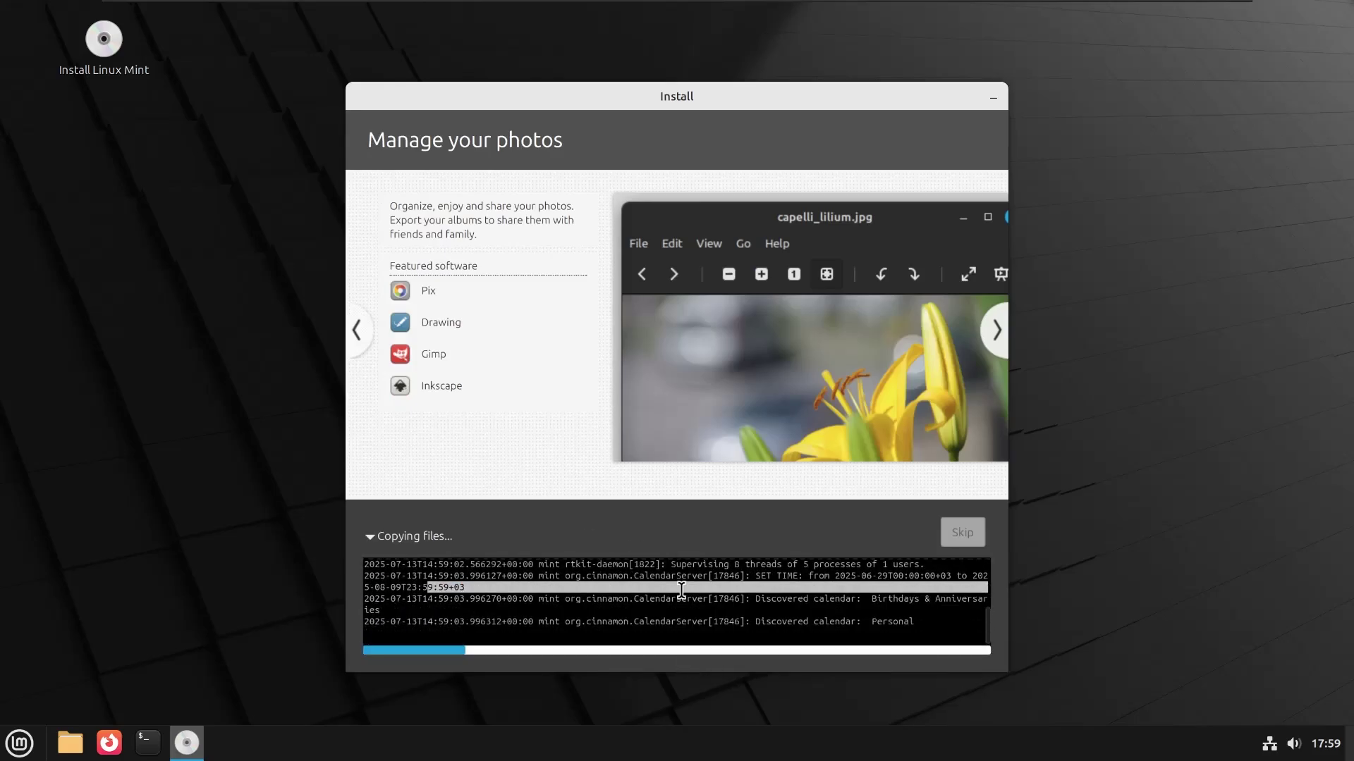
pyautogui.click(998, 635)
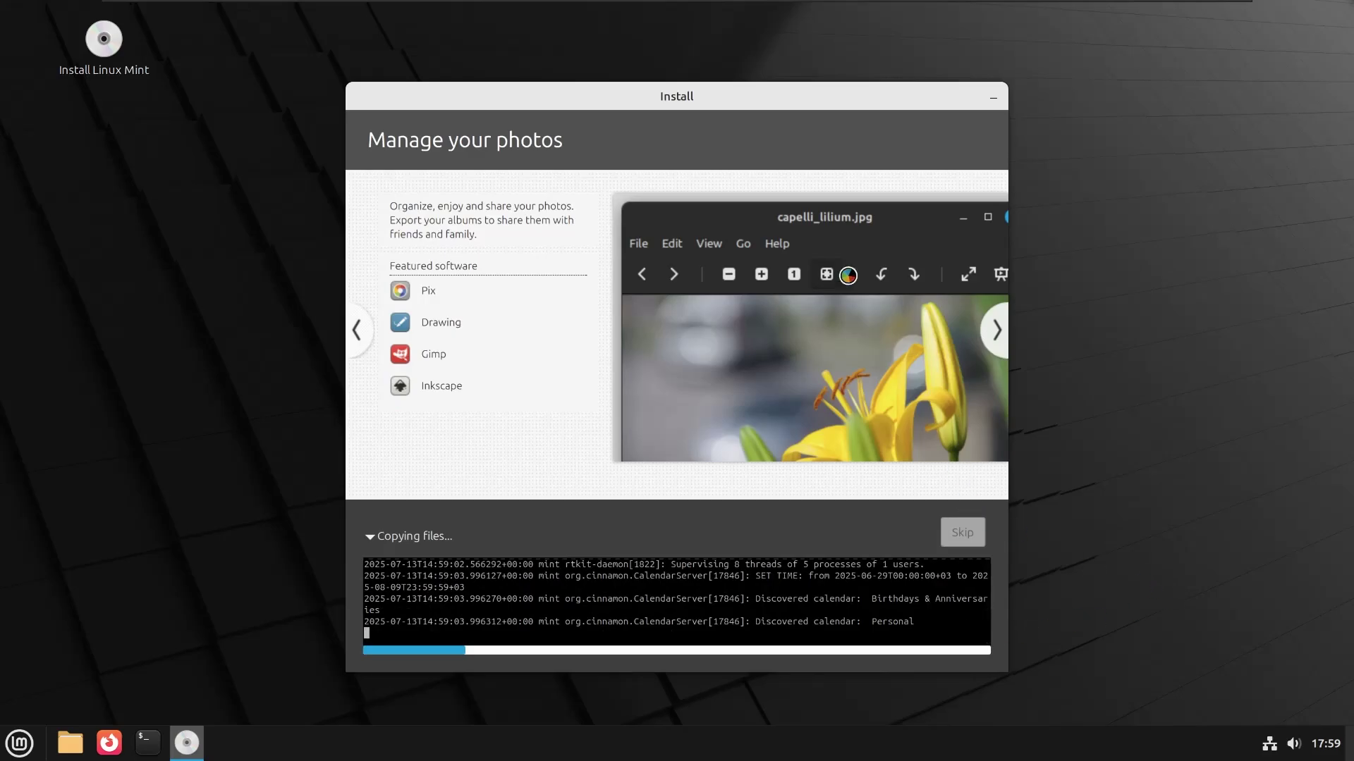
pyautogui.moveTo(670, 103); pyautogui.dragTo(654, 81)
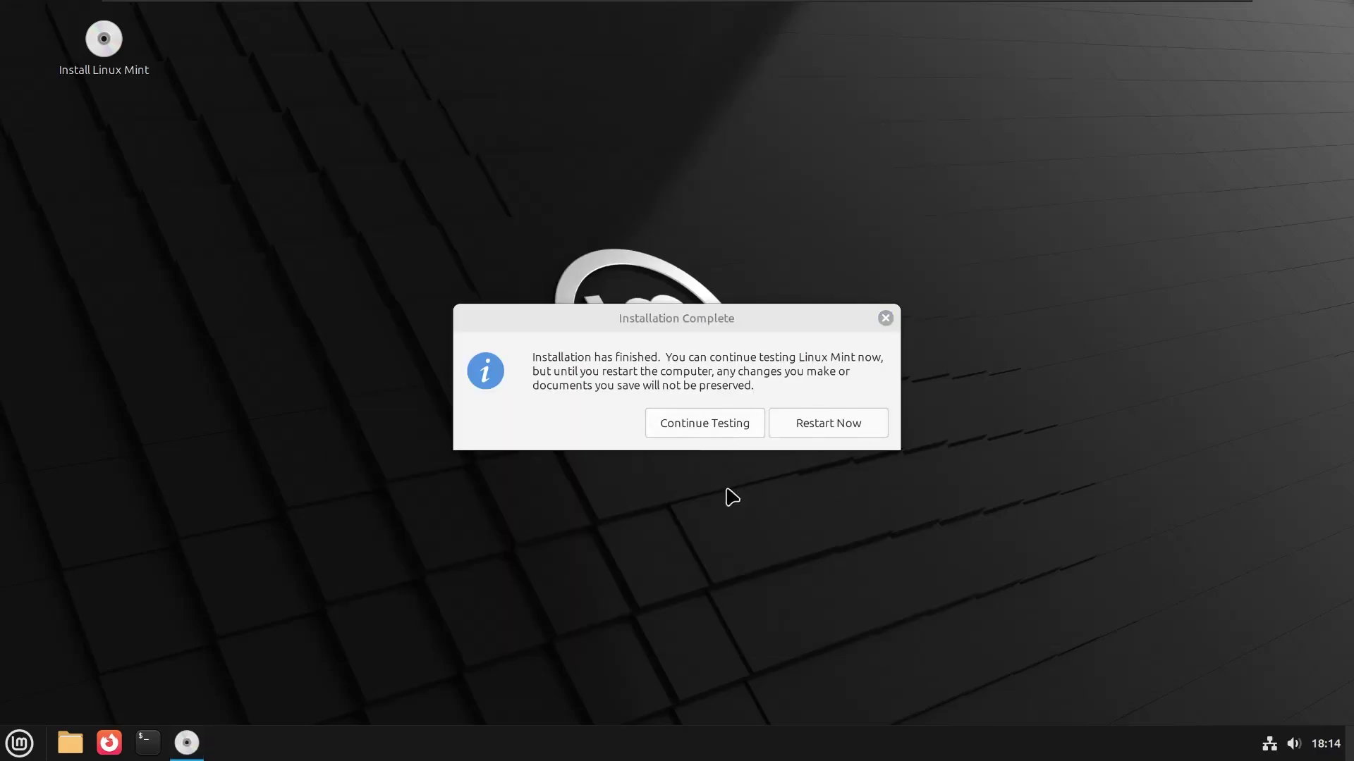
# Nudge the Installation Complete dialog up-left and choose Restart Now
pyautogui.moveTo(674, 315); pyautogui.dragTo(668, 308)
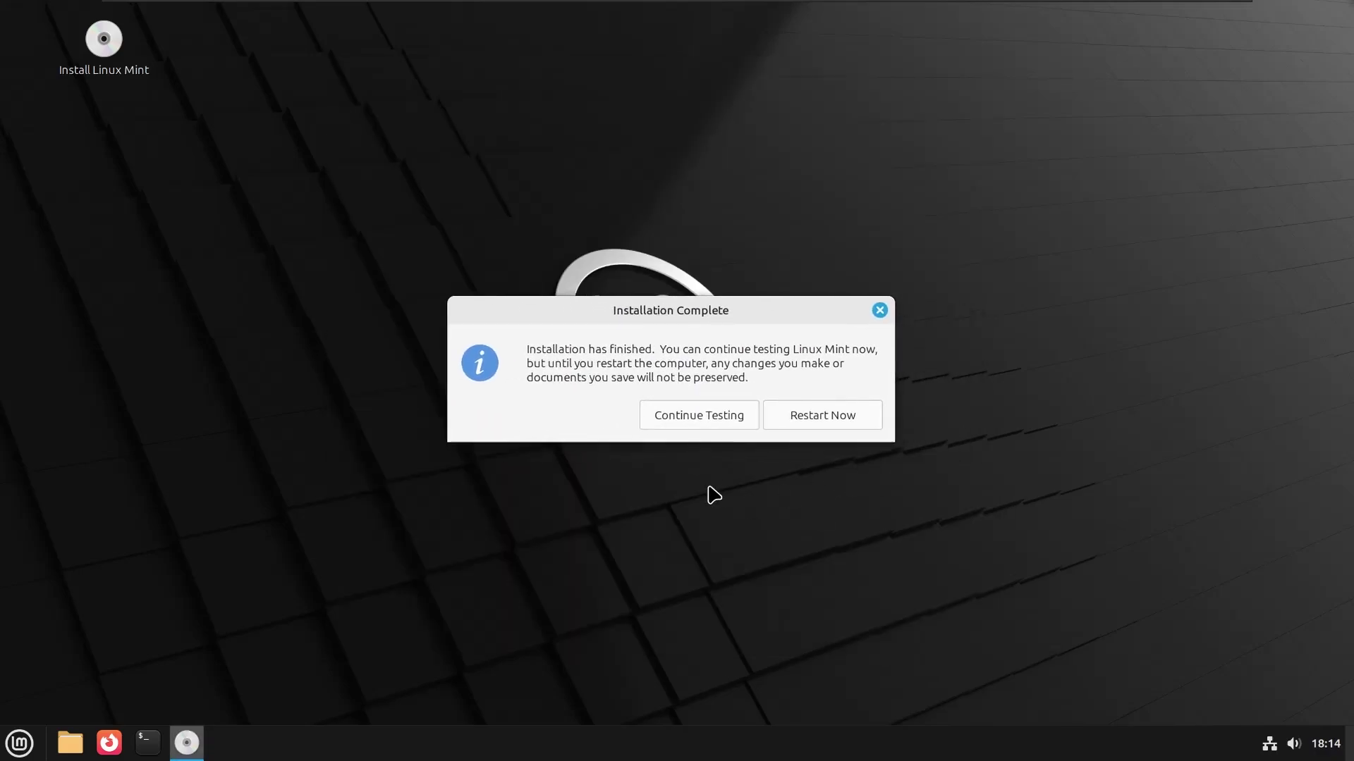
pyautogui.click(793, 419)
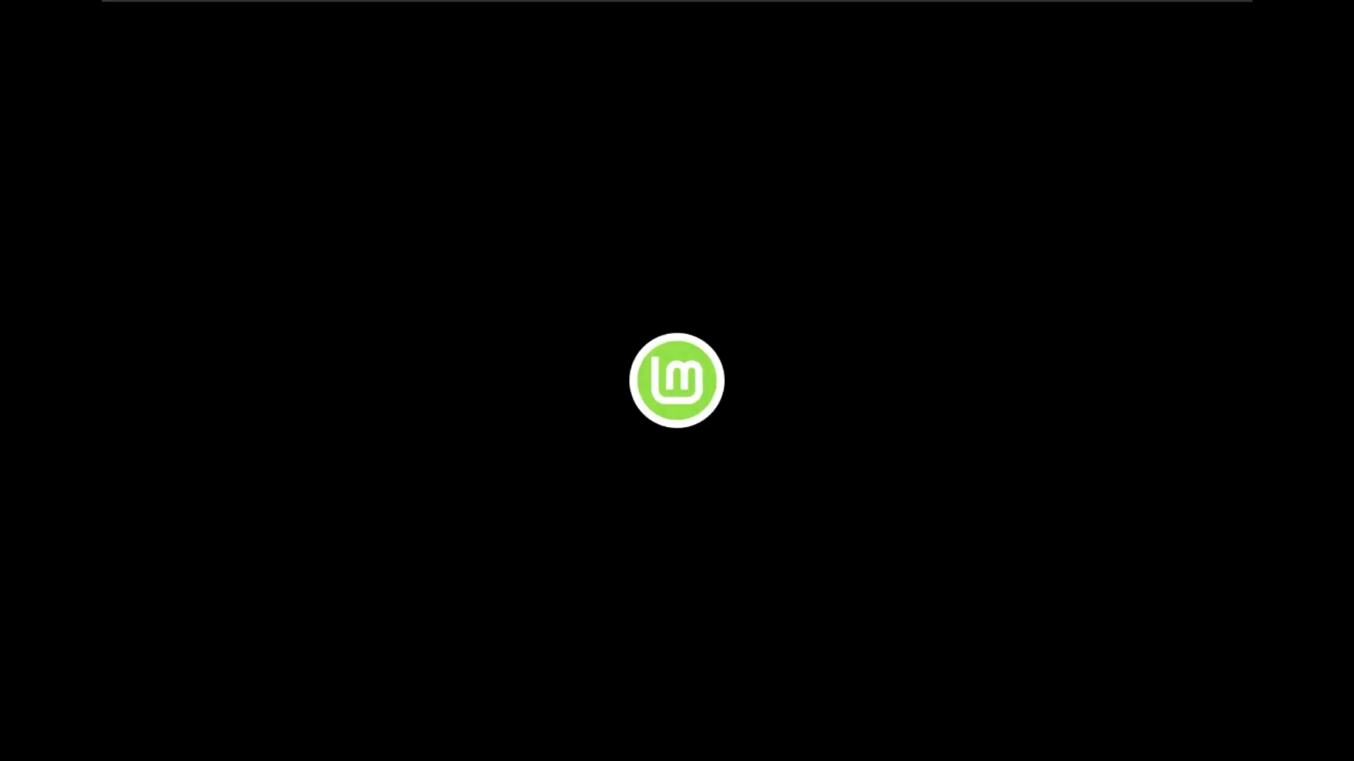
# After reboot, browse the GRUB entries including Windows Boot Manager and select Linux Mint 22.1 Cinnamon
pyautogui.press('Return')
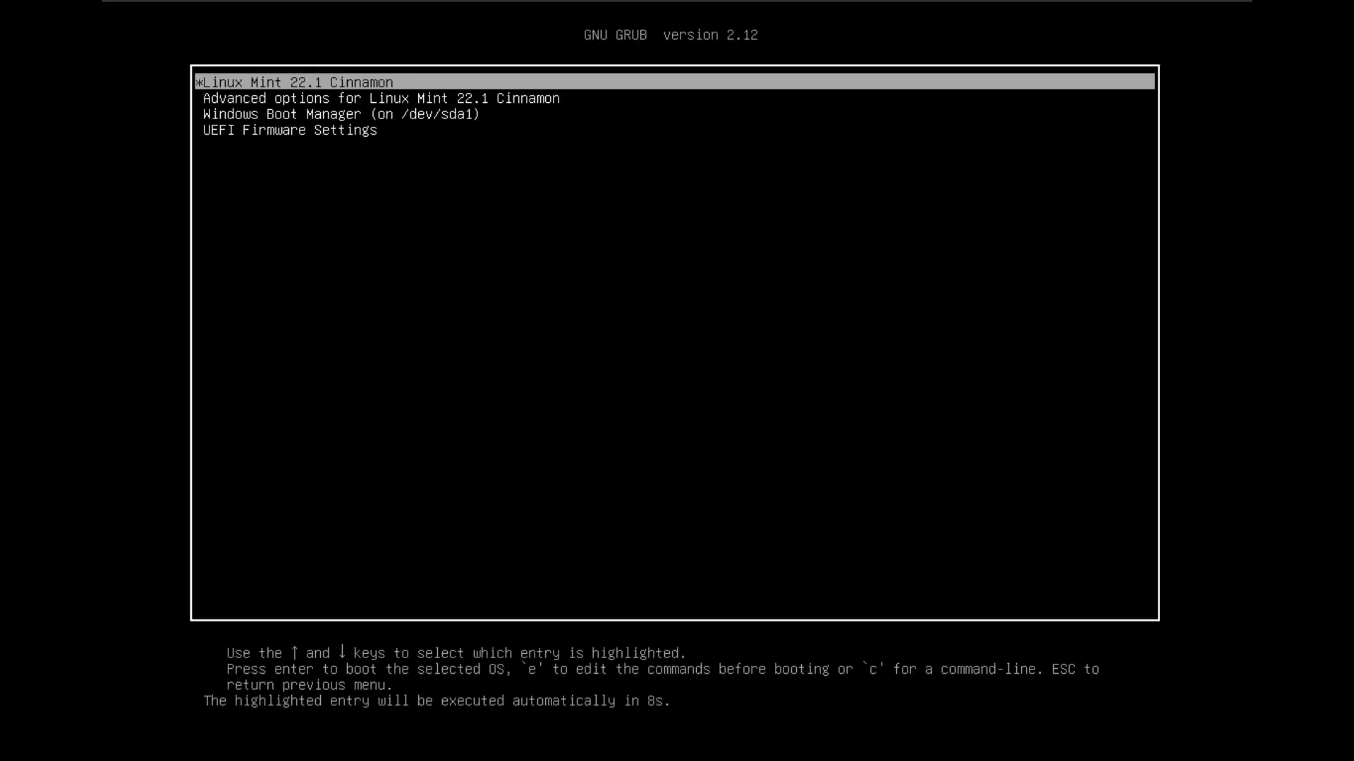
pyautogui.press('Down')
pyautogui.press('Down')
pyautogui.press('Down')
pyautogui.press('Up')
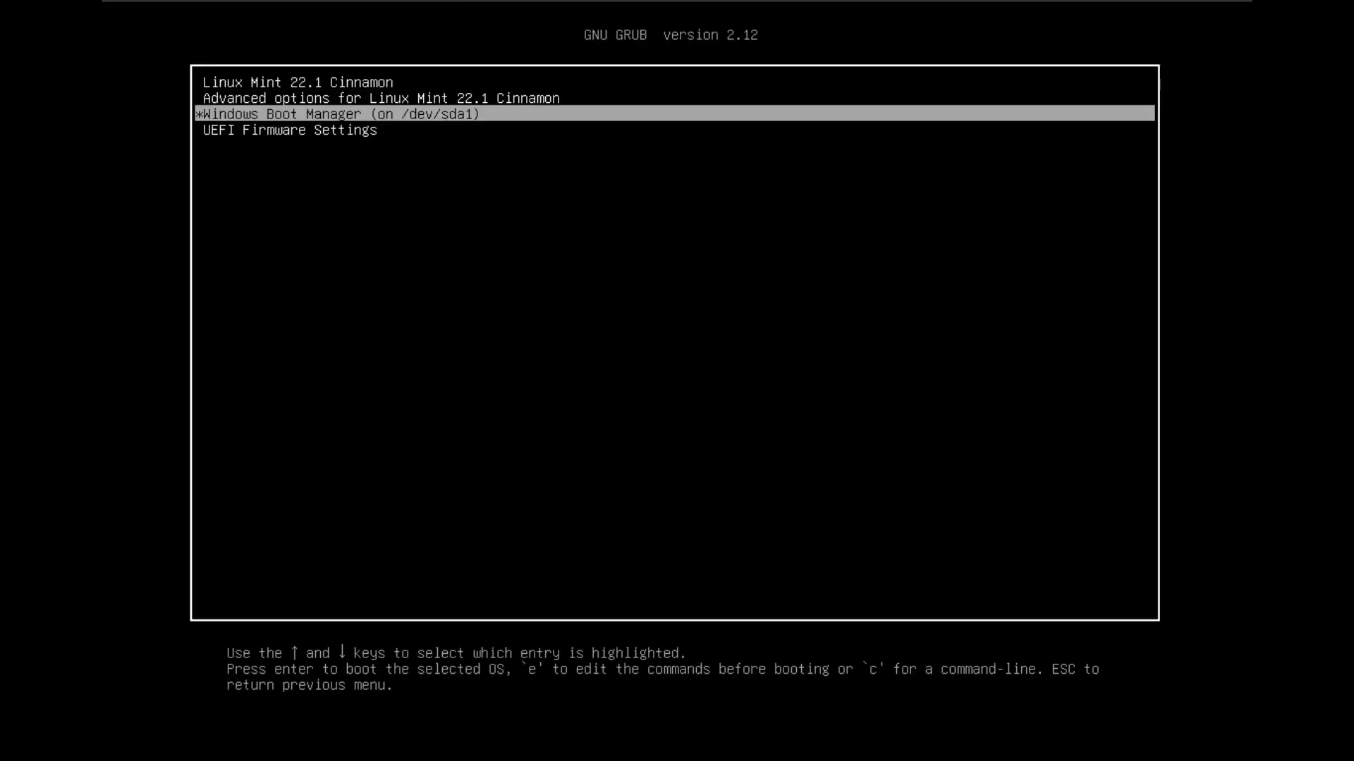
pyautogui.press('Up')
pyautogui.press('Up')
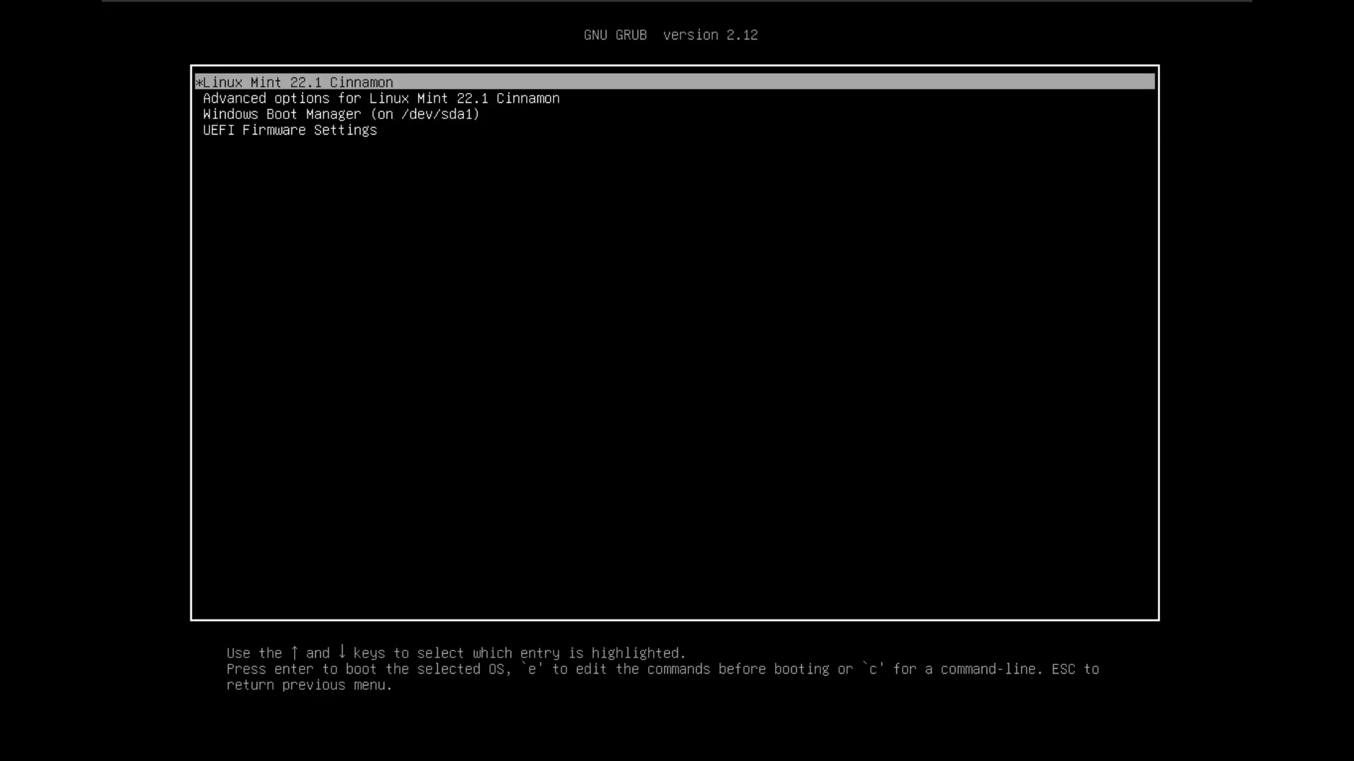